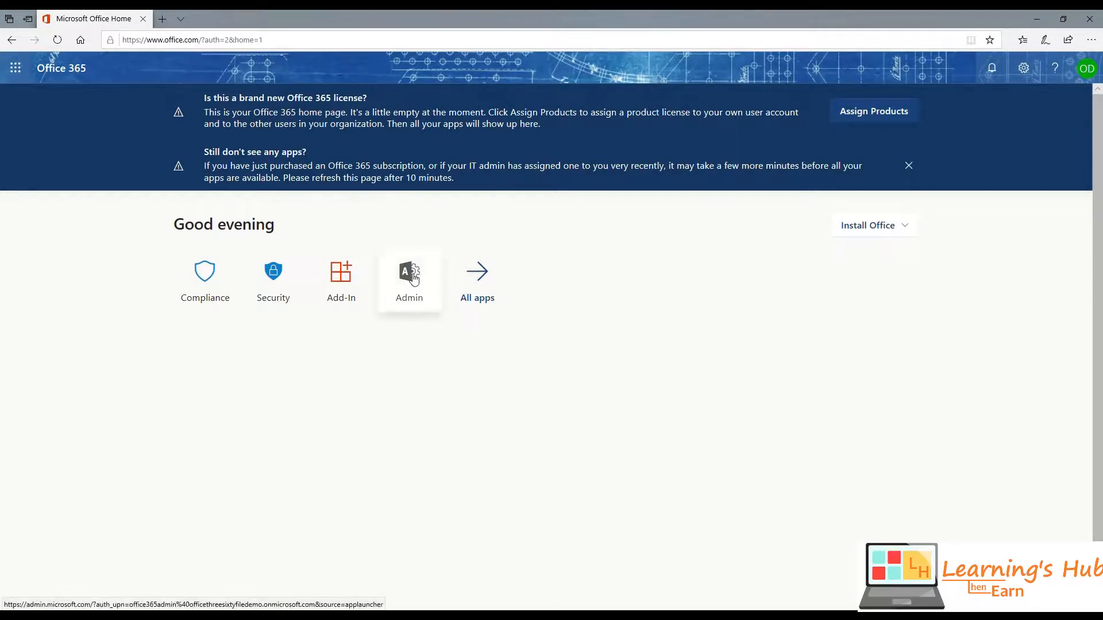
- Go from Office home to the admin center, close the old tab, and open Active users
click(412, 277)
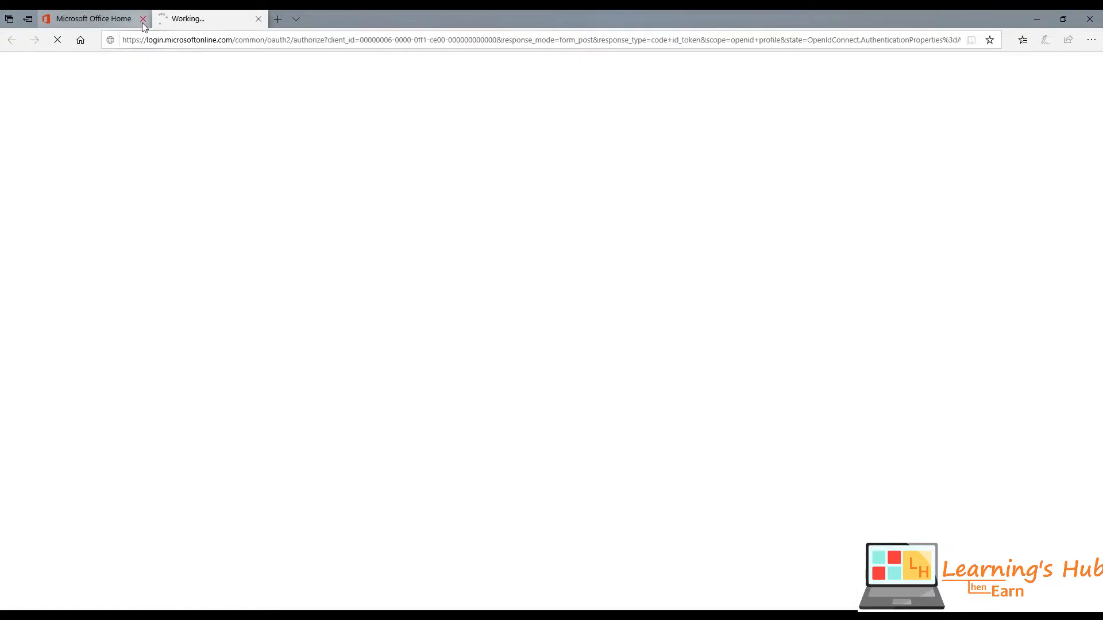
click(142, 21)
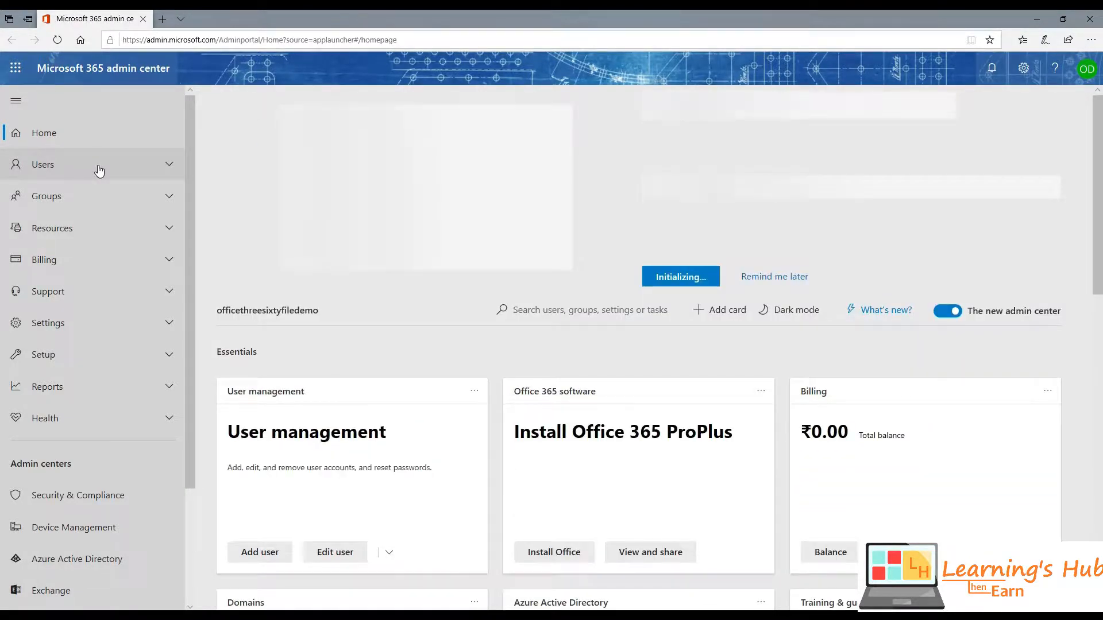
click(98, 167)
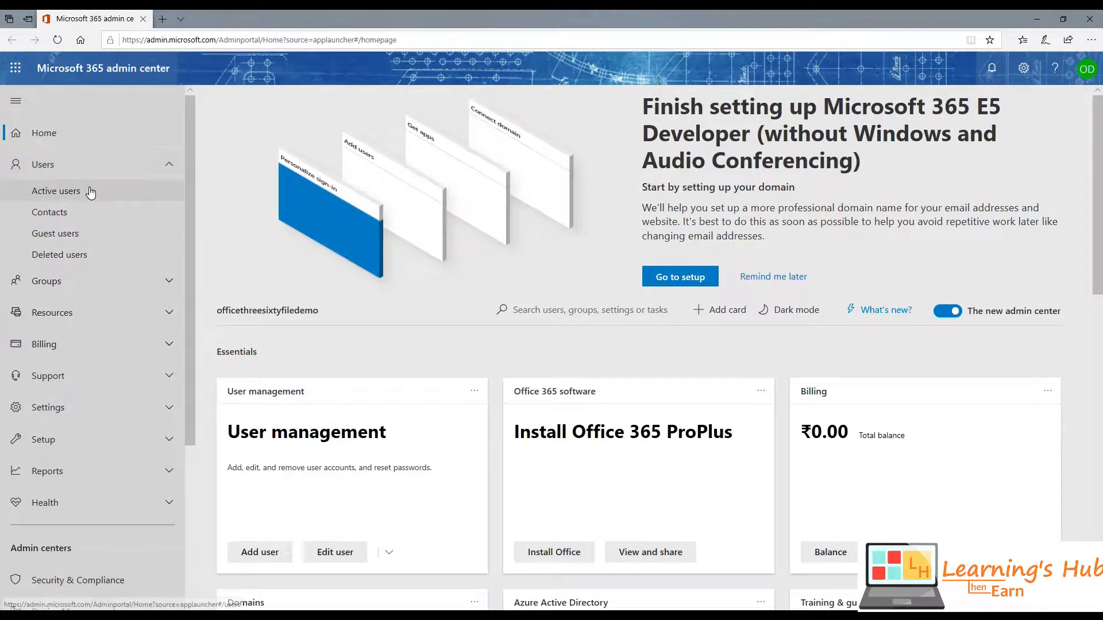
click(90, 191)
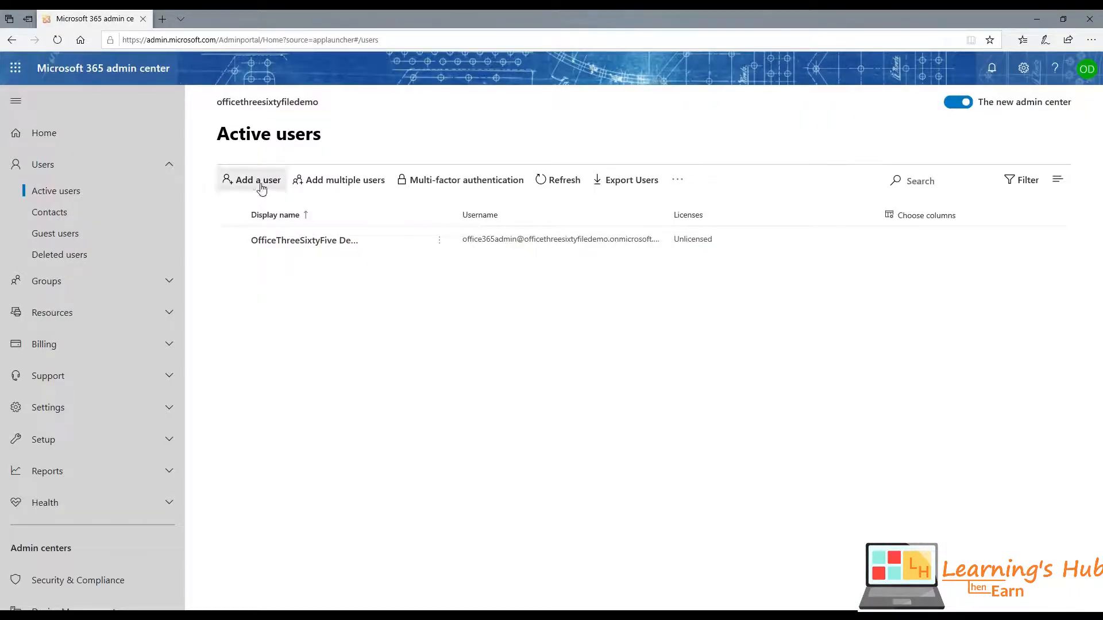
- Start adding a user with first name Contoso and last name User
click(261, 188)
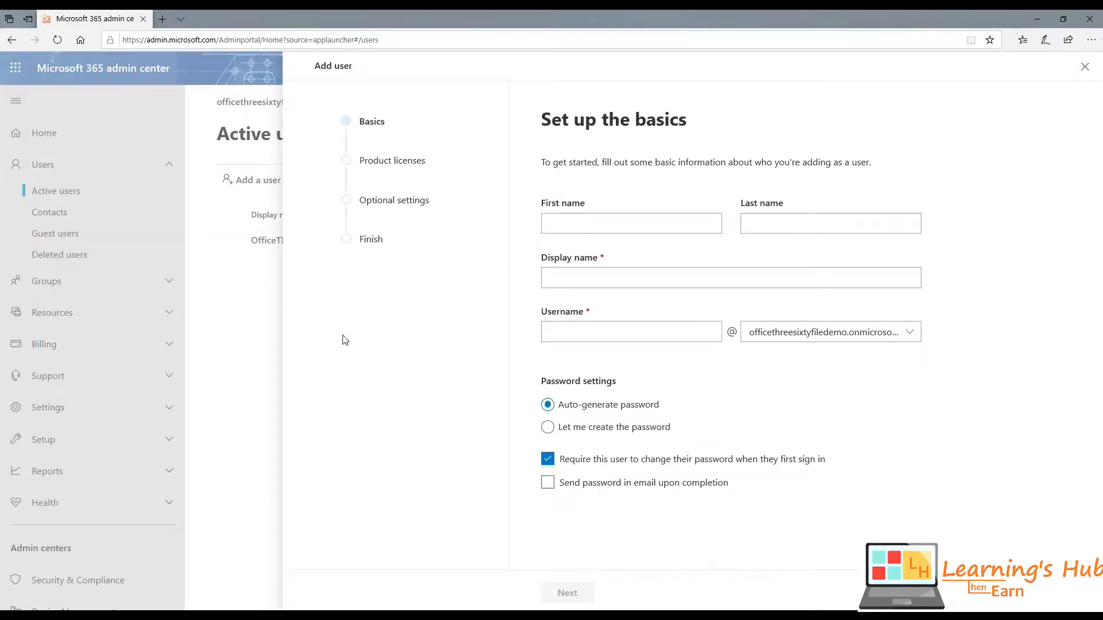
click(599, 228)
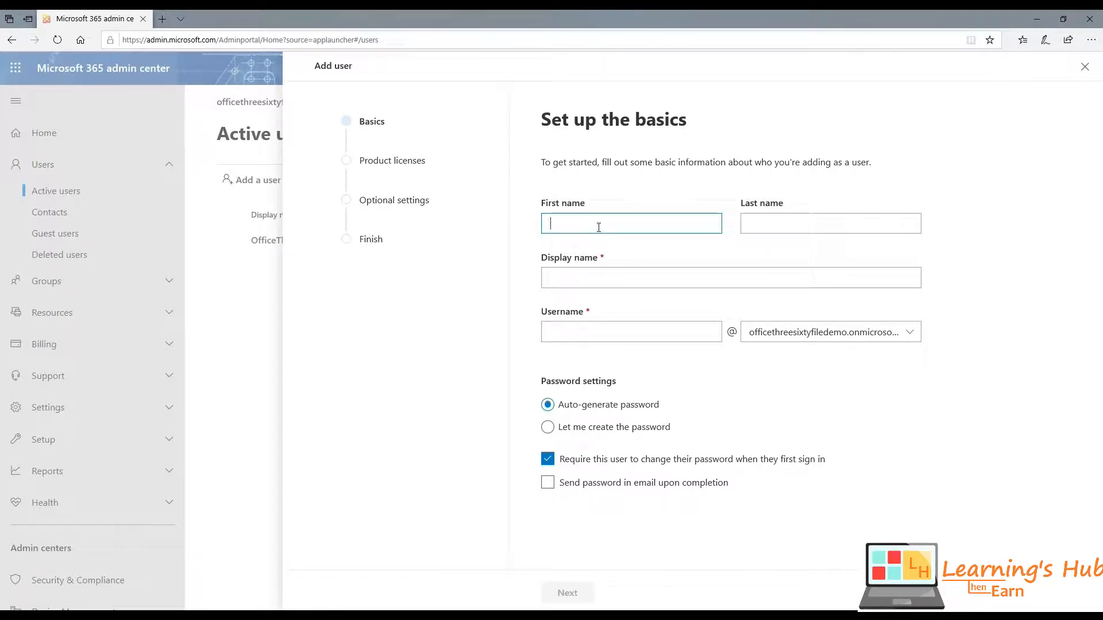
text(Contoo)
key(BackSpace)
text(so)
key(Tab)
text(User)
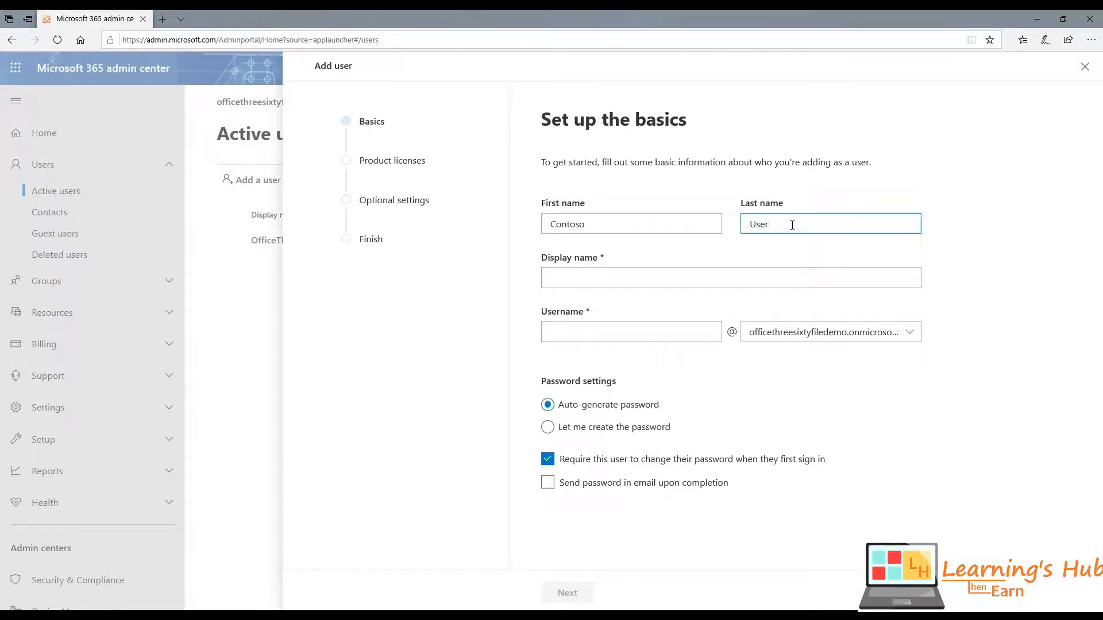
click(725, 244)
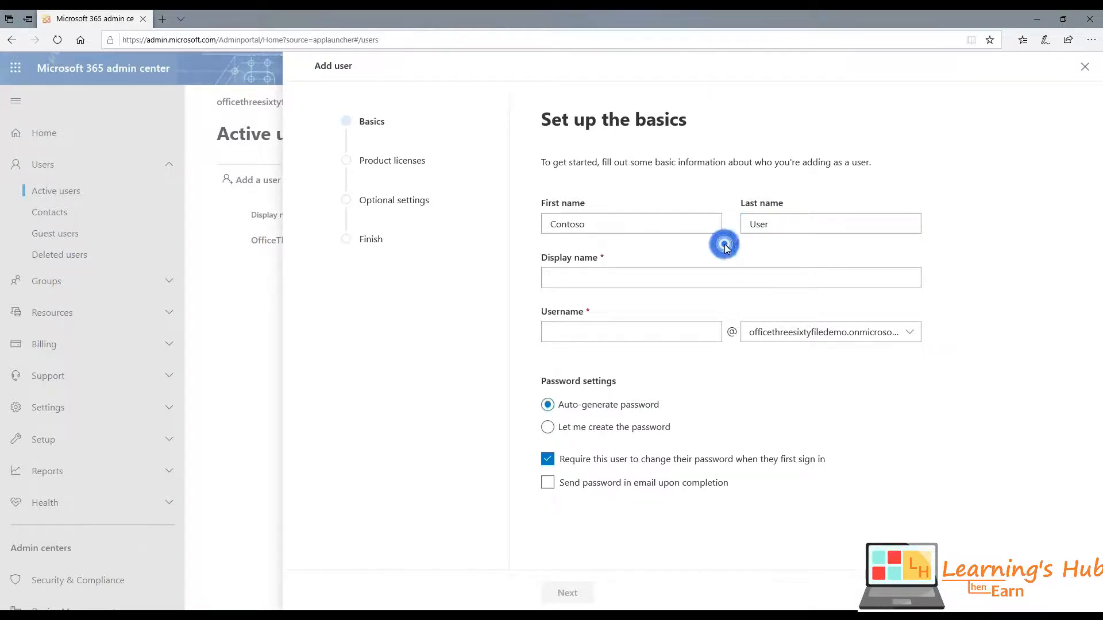
- Set the display name to Contoso User and the username to contoso.user
click(647, 280)
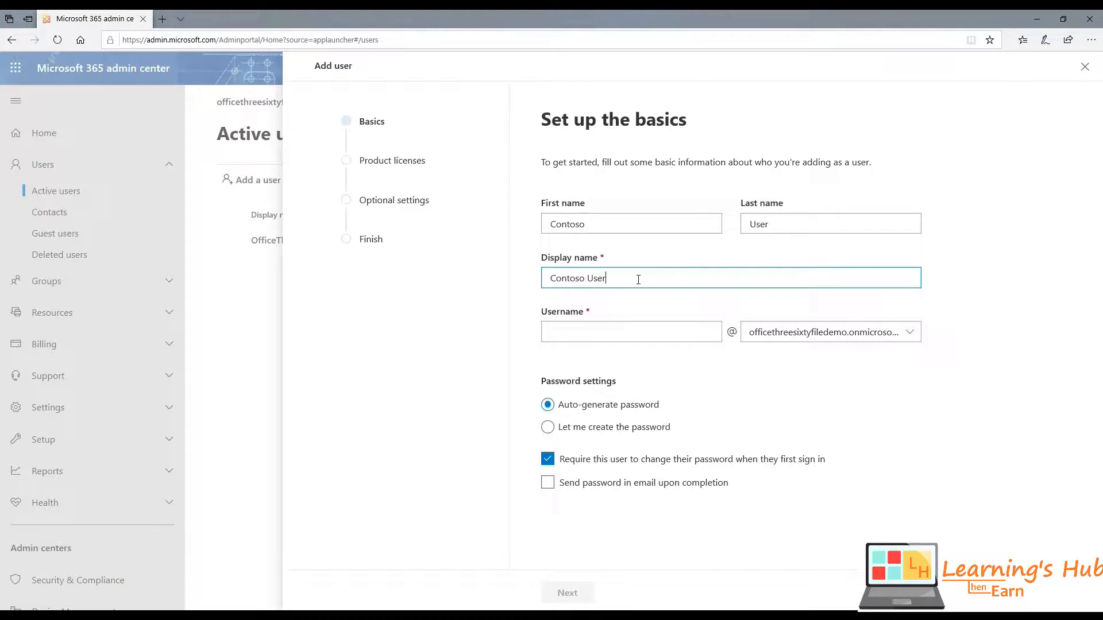
key(BackSpace)
key(BackSpace)
key(BackSpace)
key(BackSpace)
key(BackSpace)
text(Use)
key(BackSpace)
key(BackSpace)
key(BackSpace)
key(BackSpace)
text(User)
click(662, 324)
text(Contoso)
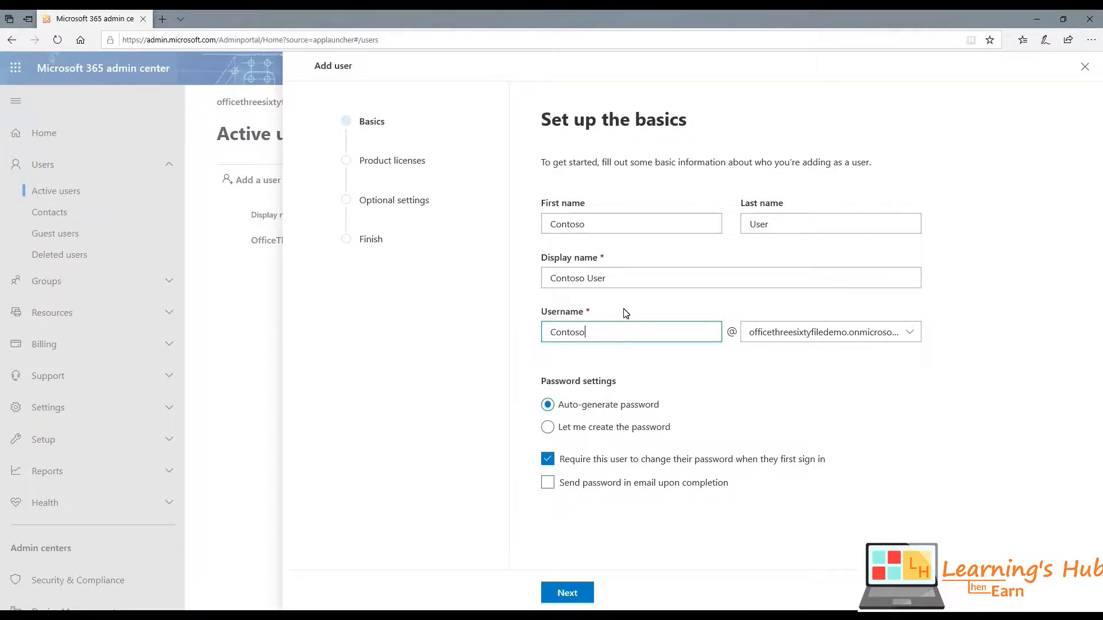
key(ctrl+a)
text(contoso.user)
triple_click(630, 333)
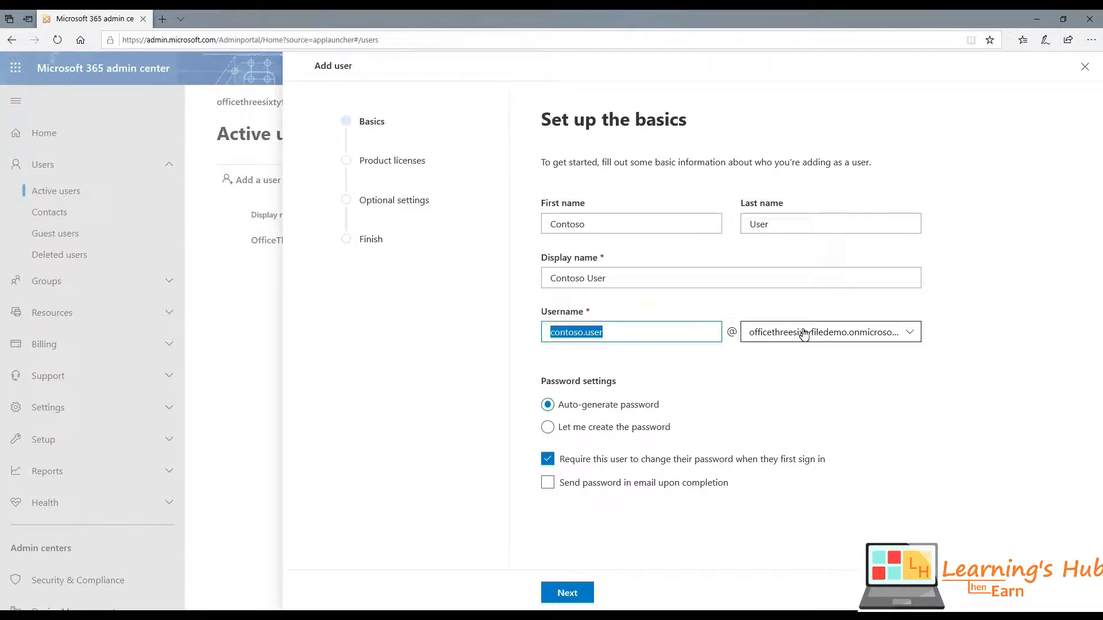
- Keep the only available domain and enter a custom strong password for the user
click(842, 333)
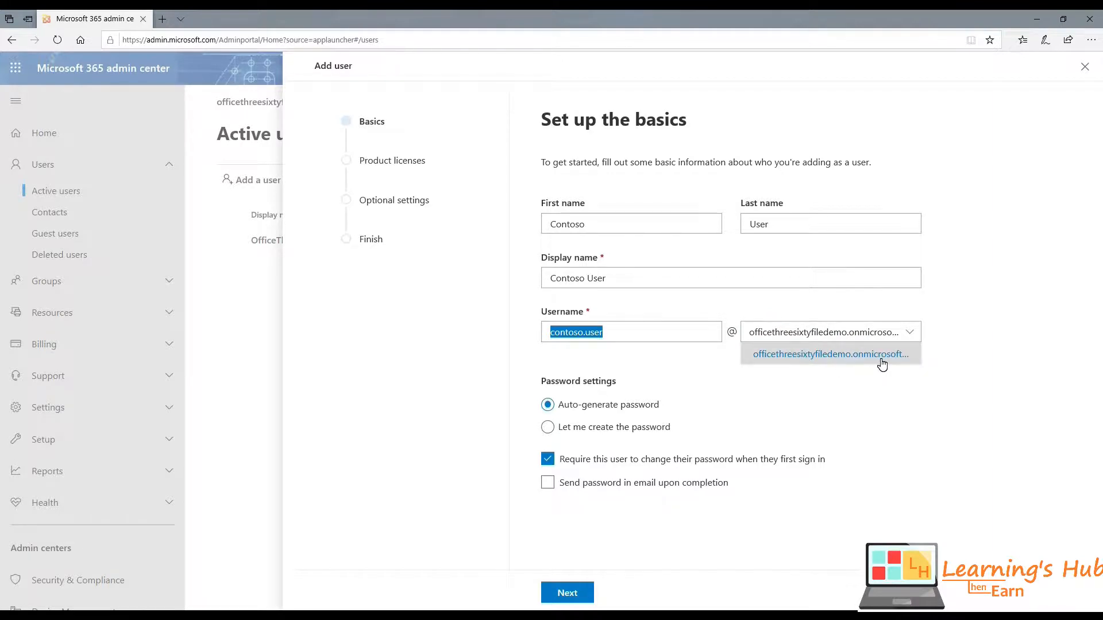
click(804, 336)
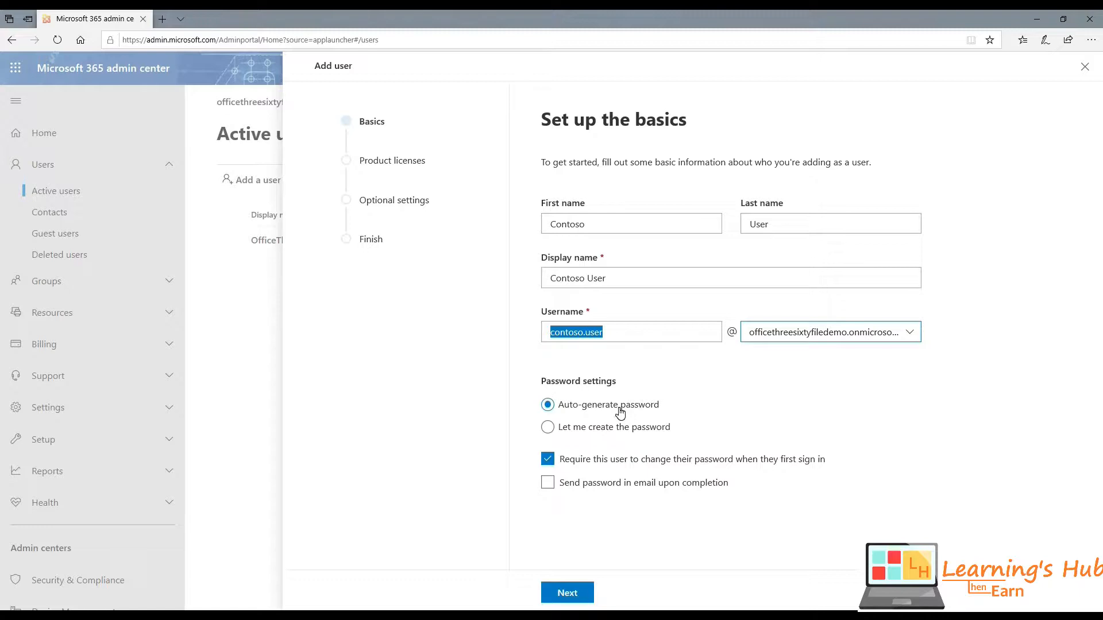
click(547, 428)
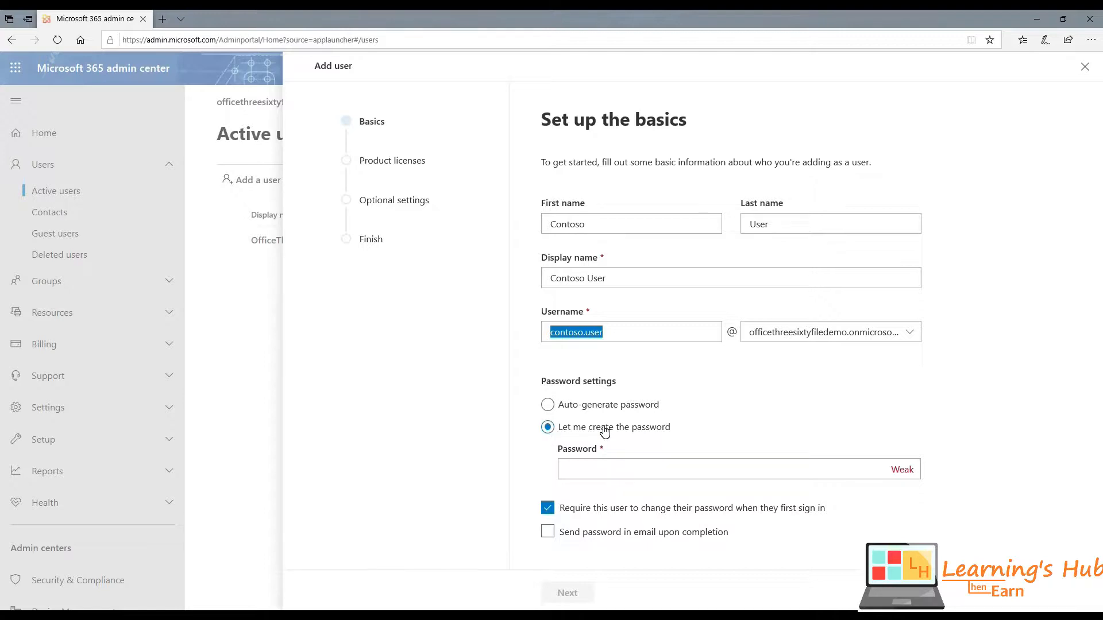
click(591, 469)
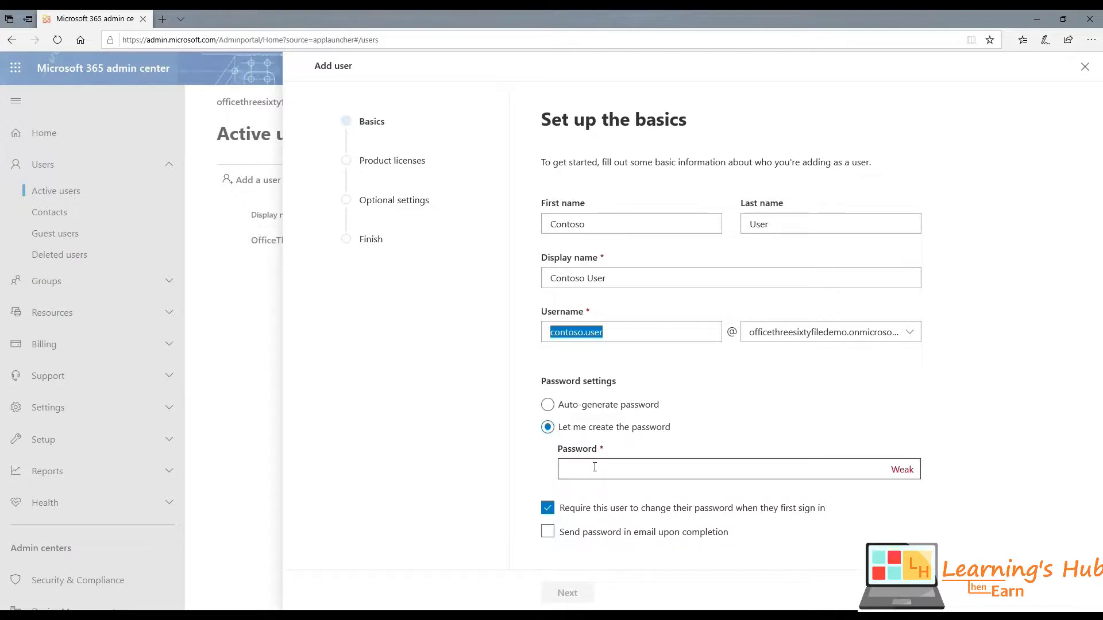
click(595, 467)
text(Pa$$w0rd)
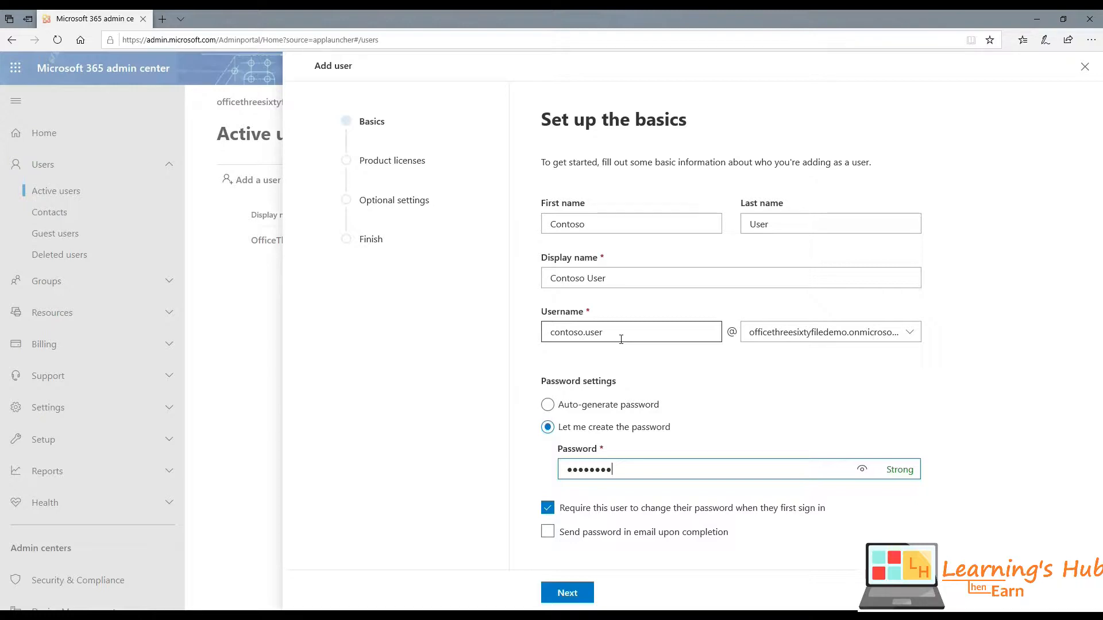
- Turn off the forced password change at first sign-in and email the password on completion
click(549, 509)
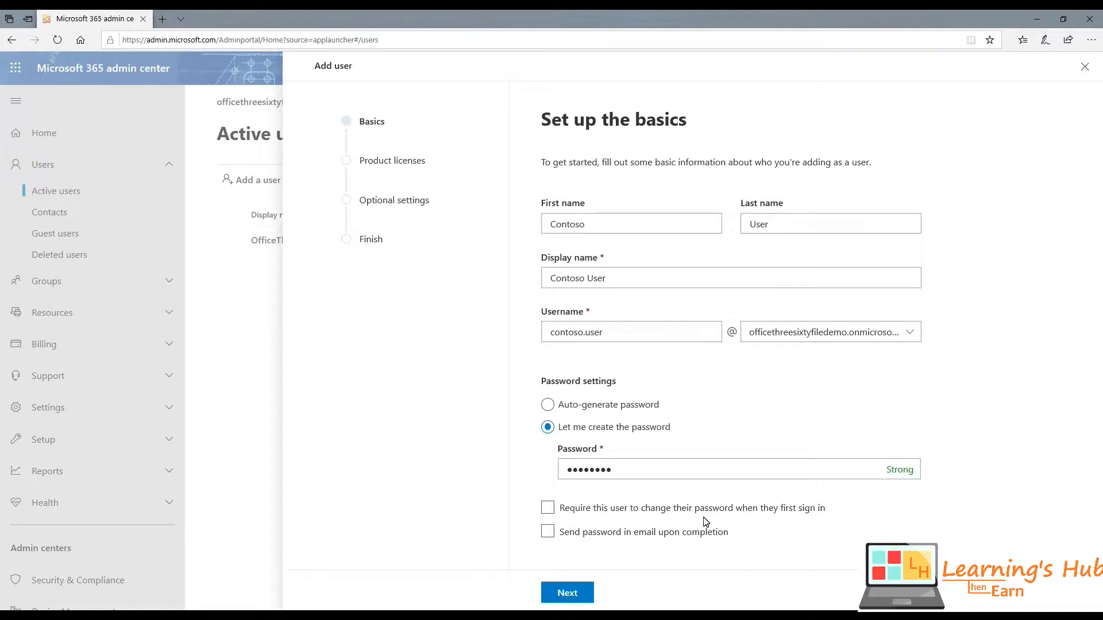
click(548, 533)
scroll(580, 529, down, 1)
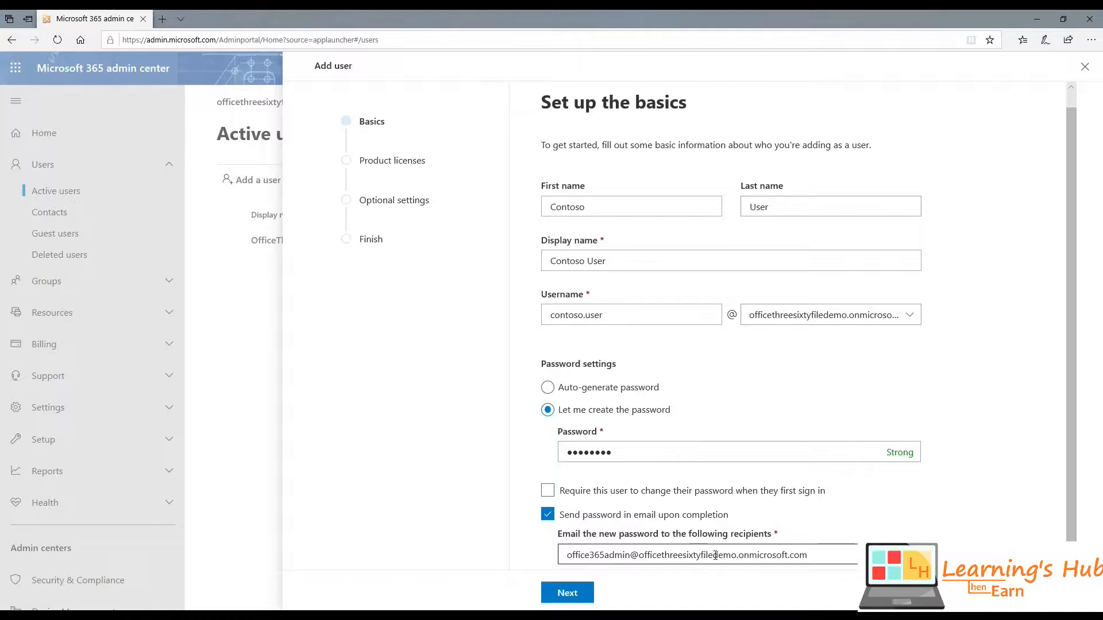
click(811, 555)
drag(812, 555, 560, 556)
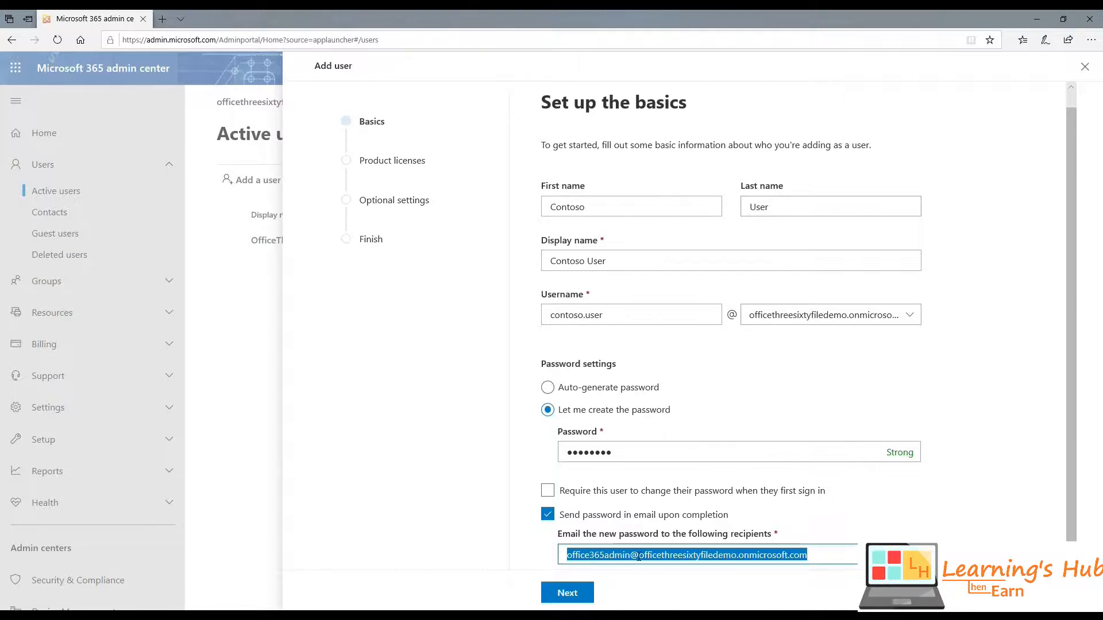
- Advance to Assign product licenses and keep India as the user's location
click(580, 593)
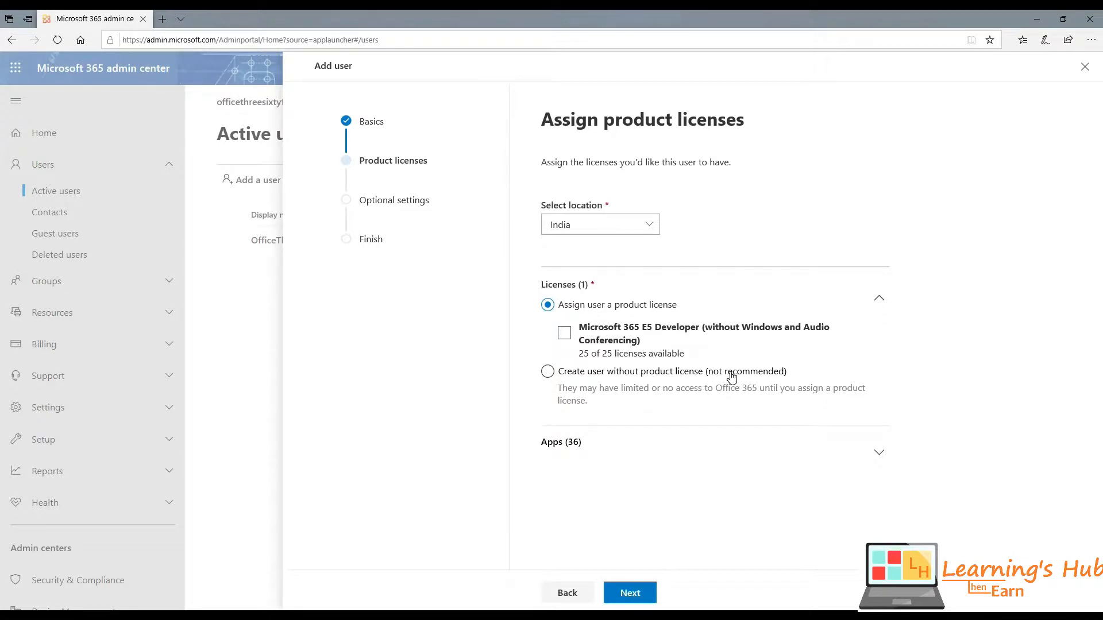
click(627, 228)
scroll(743, 381, down, 1)
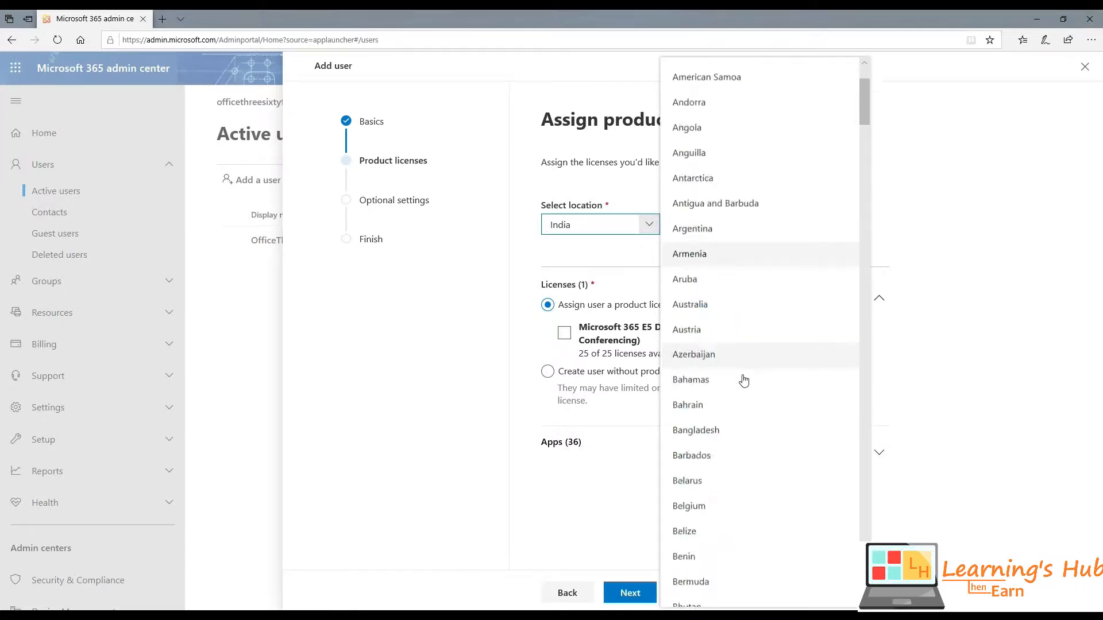
scroll(744, 381, down, 10)
scroll(739, 379, up, 9)
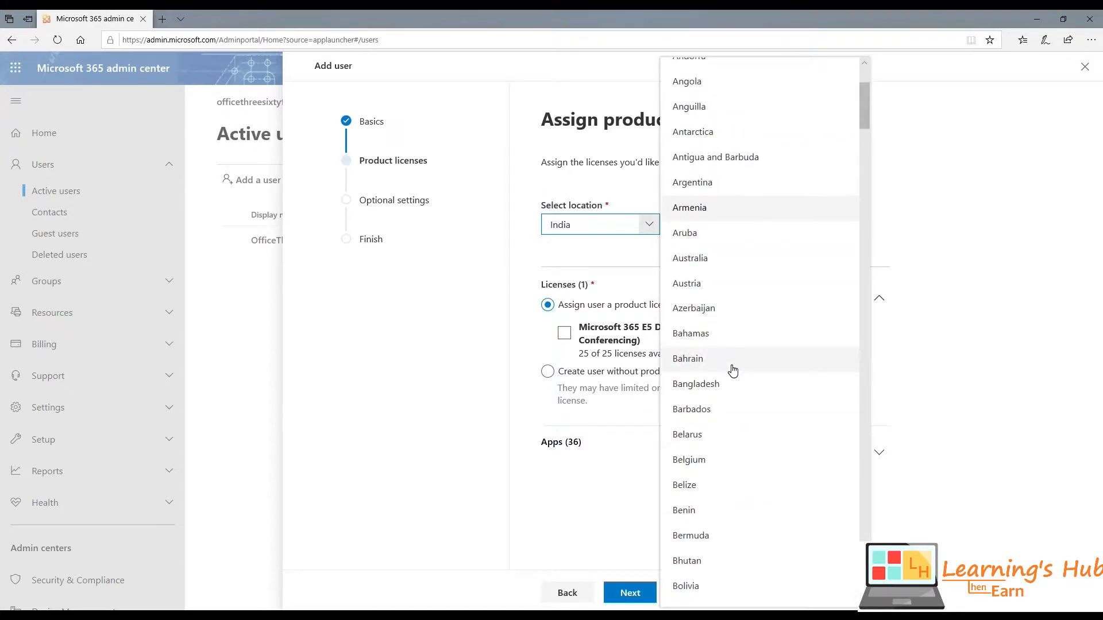
scroll(731, 369, up, 3)
click(687, 74)
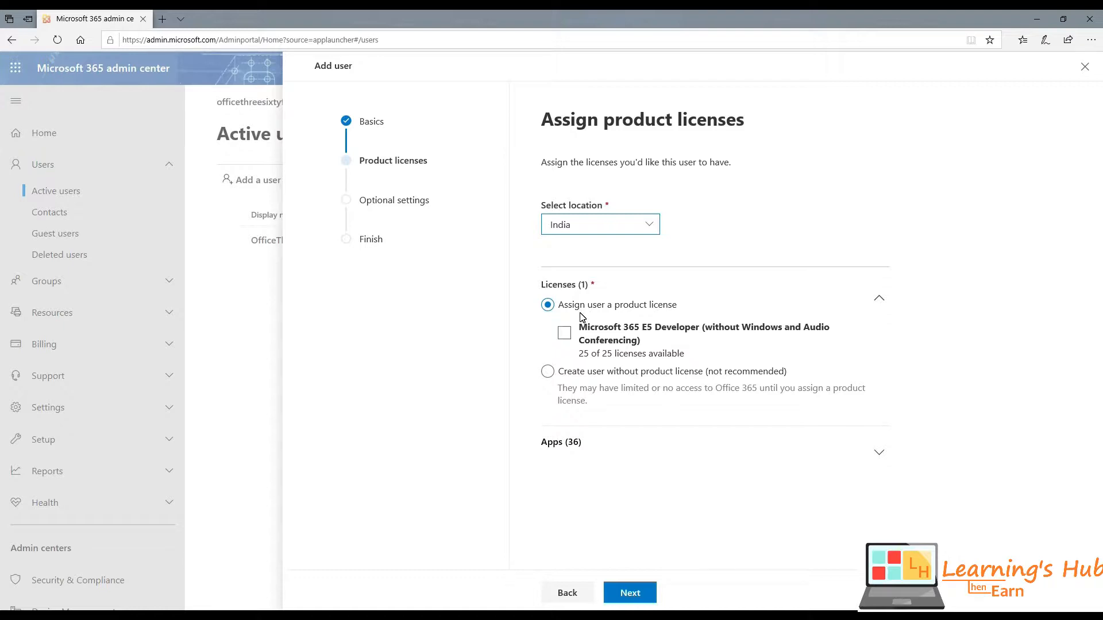
click(580, 357)
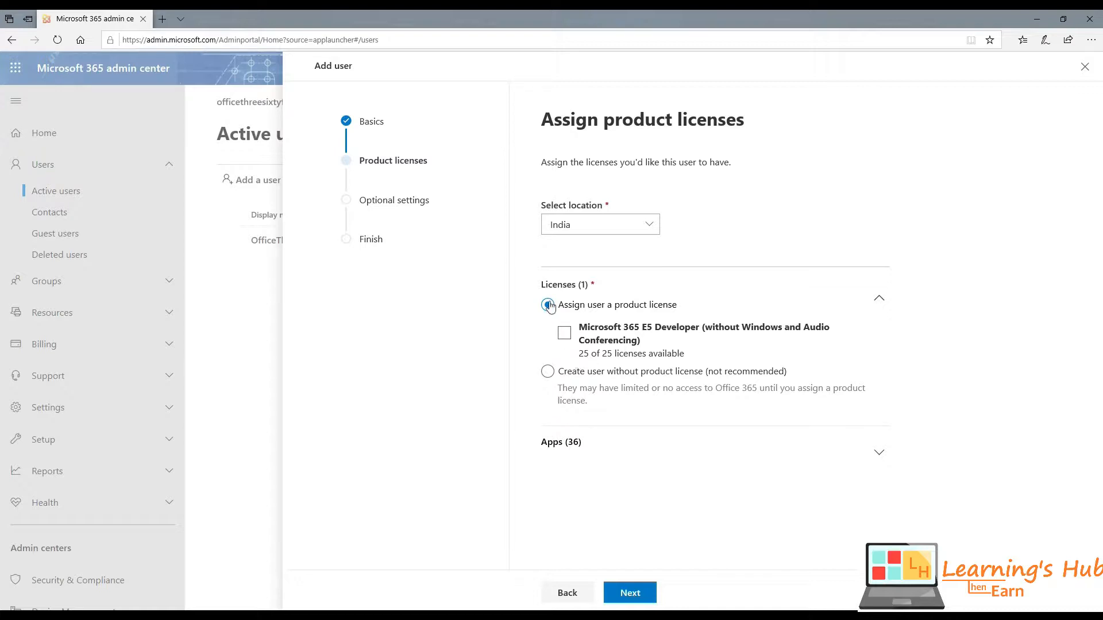
- Expand the license's included apps and review the list, unticking Microsoft Teams
click(879, 452)
scroll(793, 383, down, 3)
scroll(712, 367, down, 18)
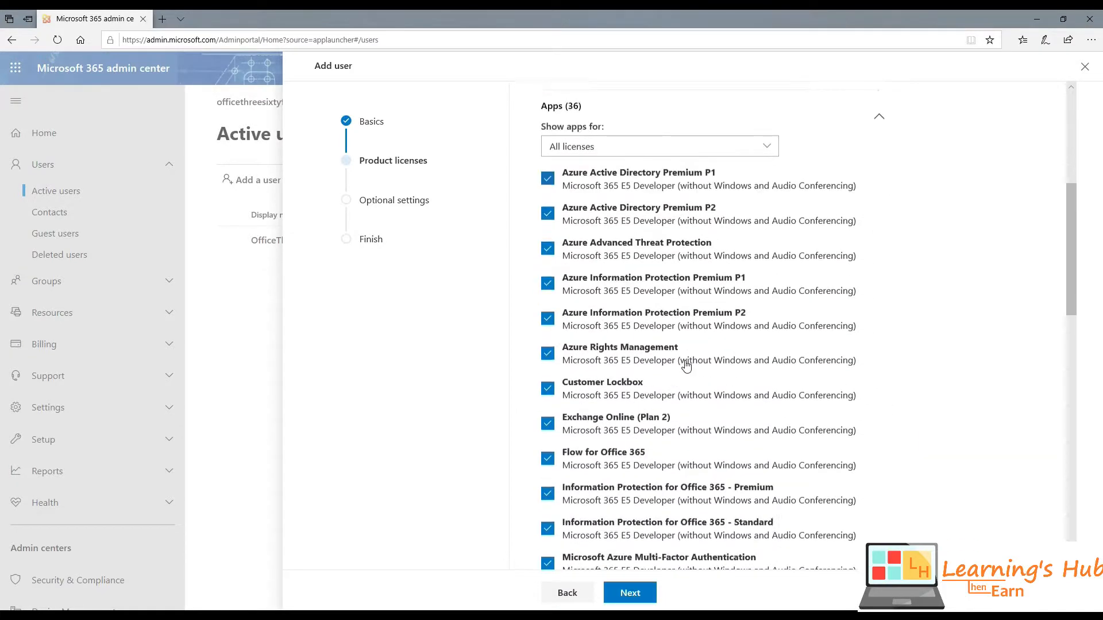
scroll(687, 366, up, 5)
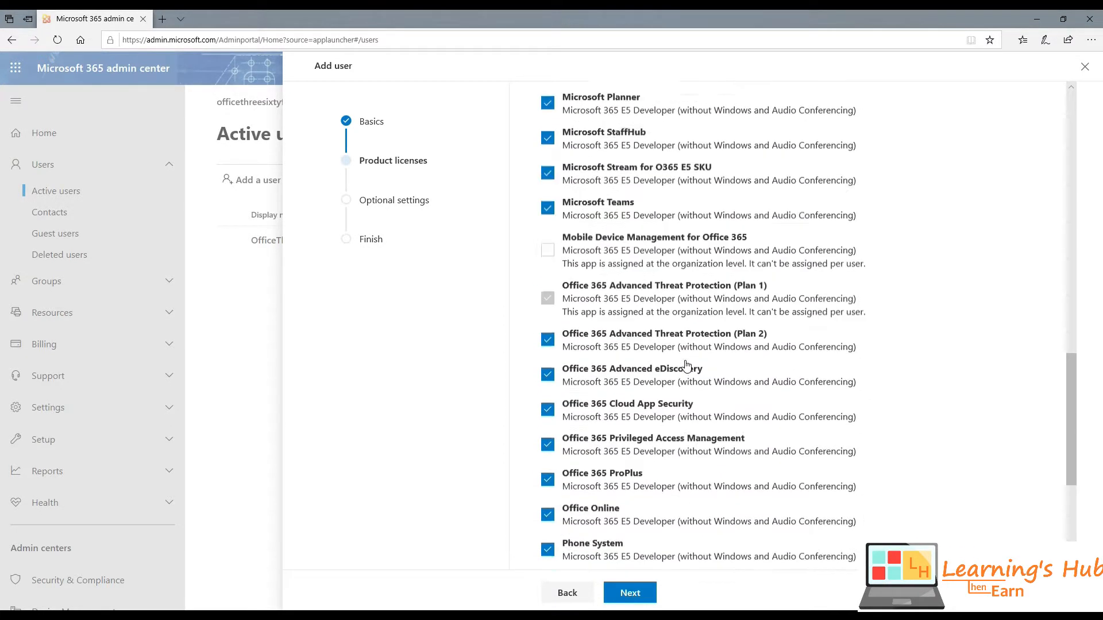
scroll(620, 324, down, 5)
scroll(624, 322, down, 1)
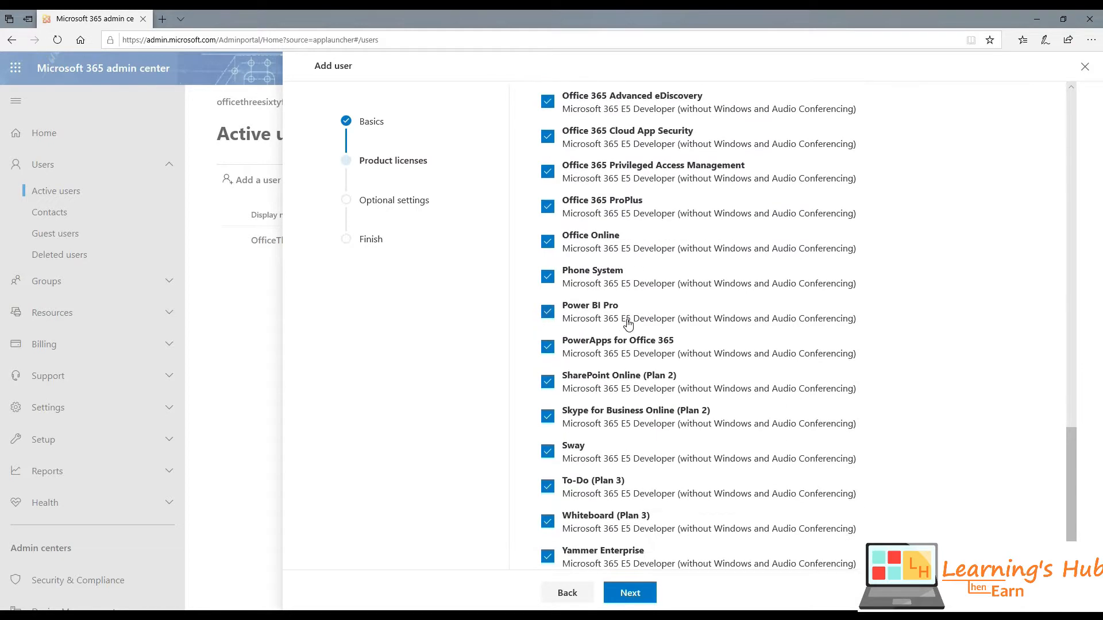
scroll(609, 319, up, 3)
scroll(601, 317, up, 3)
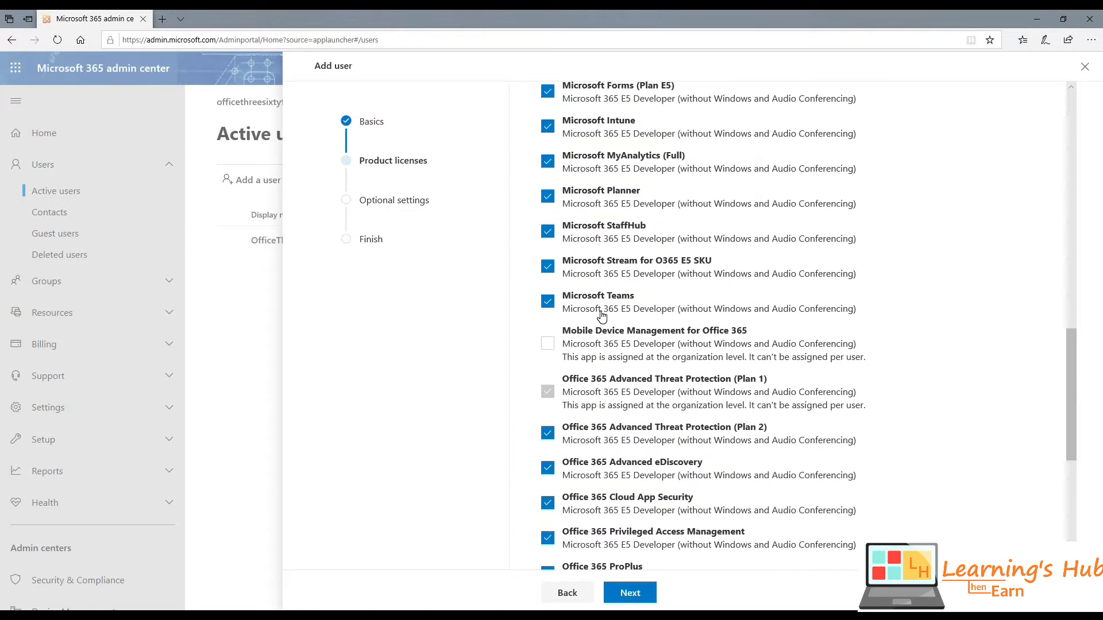
click(549, 302)
scroll(574, 313, up, 10)
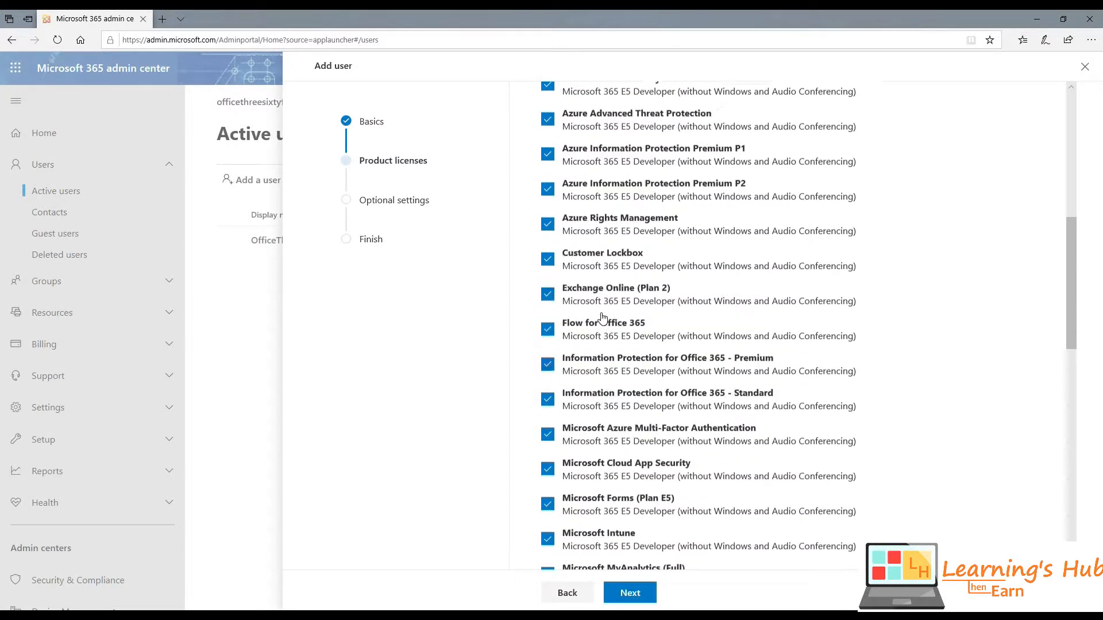
scroll(601, 317, down, 12)
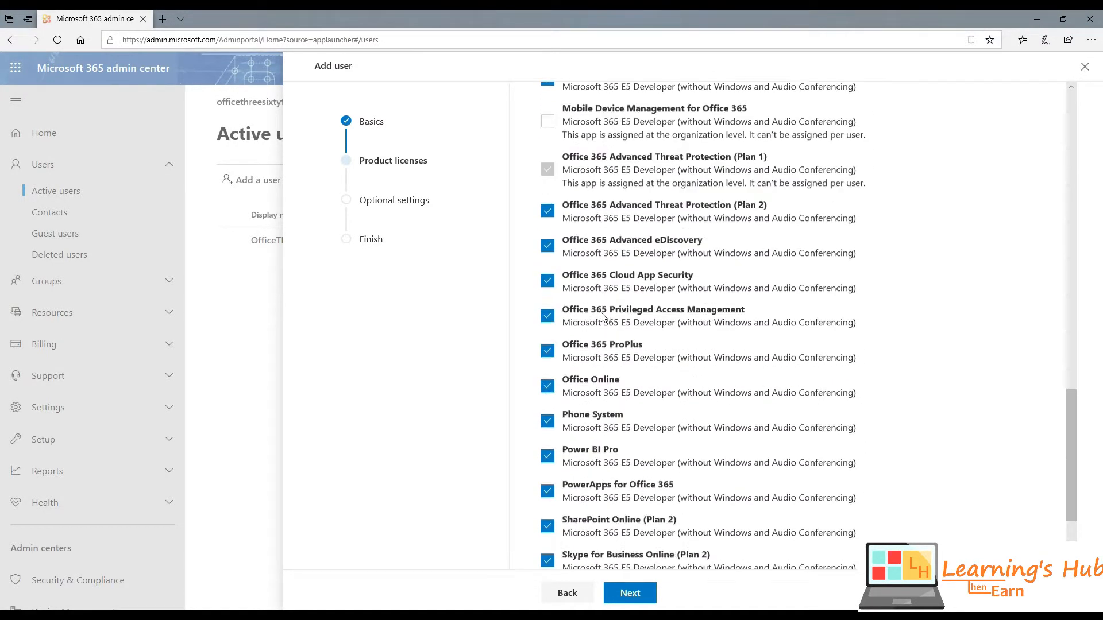
scroll(601, 317, up, 15)
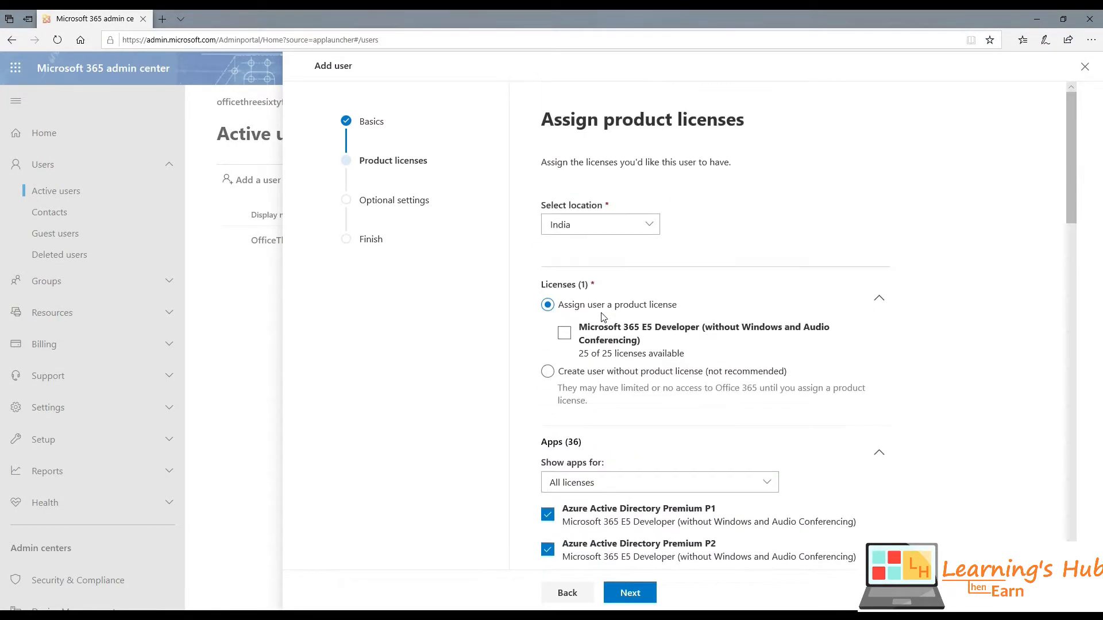
- Assign the Microsoft 365 E5 Developer license and continue to Optional settings
click(565, 334)
click(565, 335)
scroll(643, 324, down, 15)
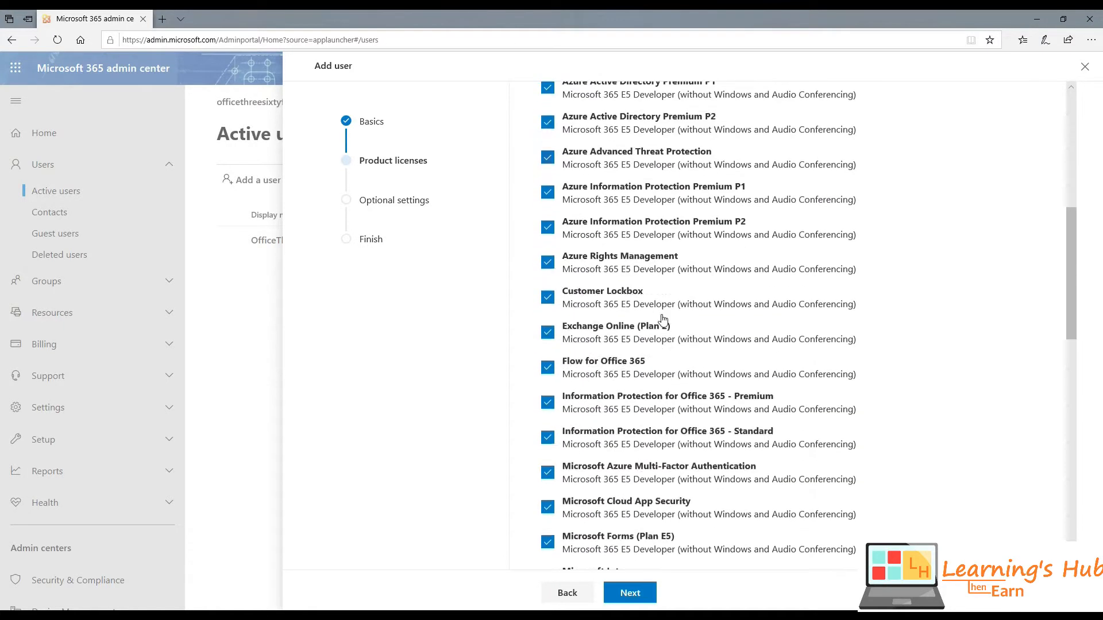
scroll(659, 316, down, 5)
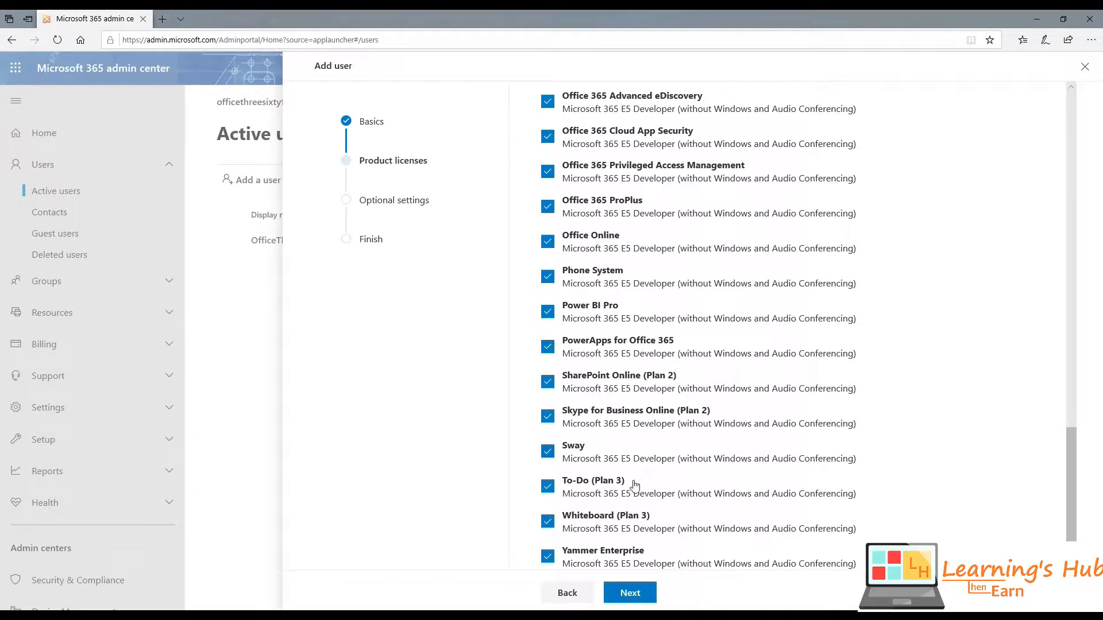
scroll(638, 465, up, 5)
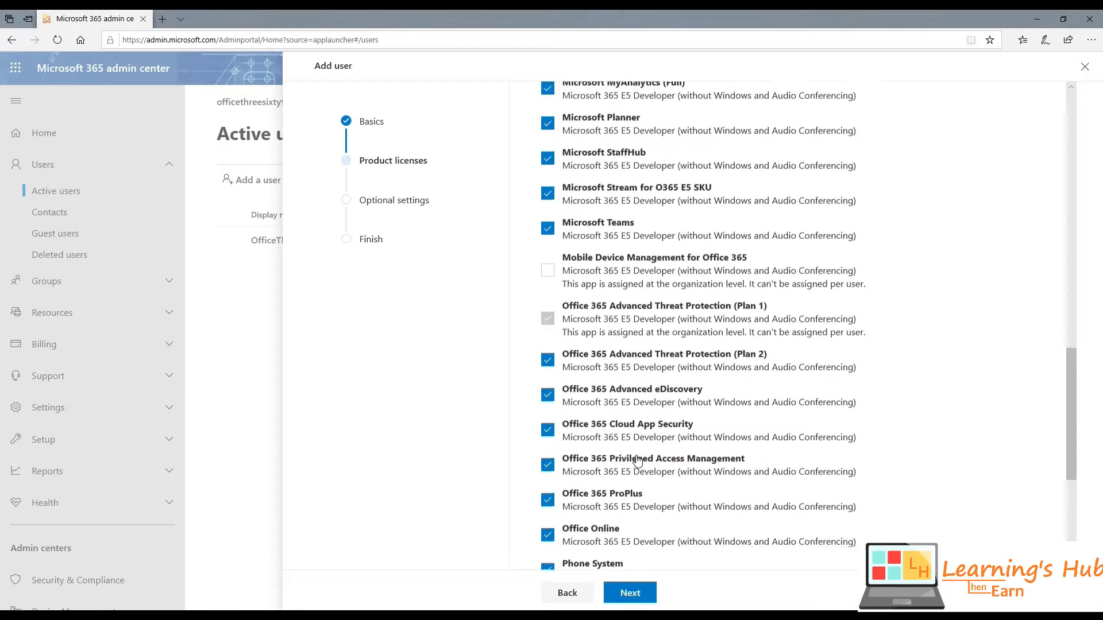
scroll(634, 569, down, 5)
click(632, 593)
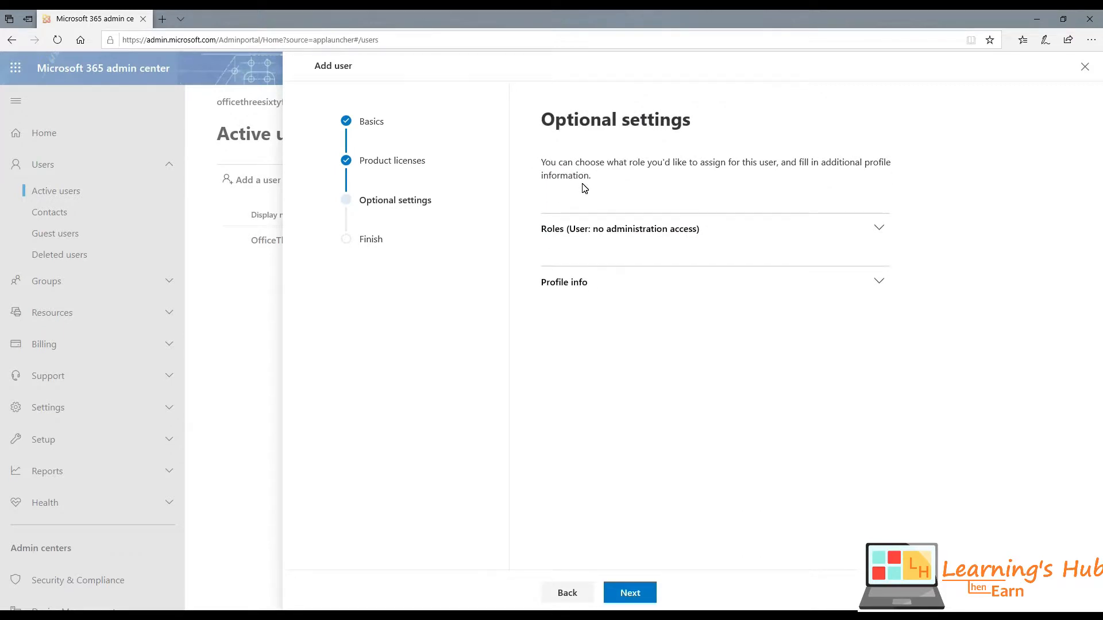
- Expand Roles and untick User (no administrator access) to enable admin roles
drag(545, 120, 697, 116)
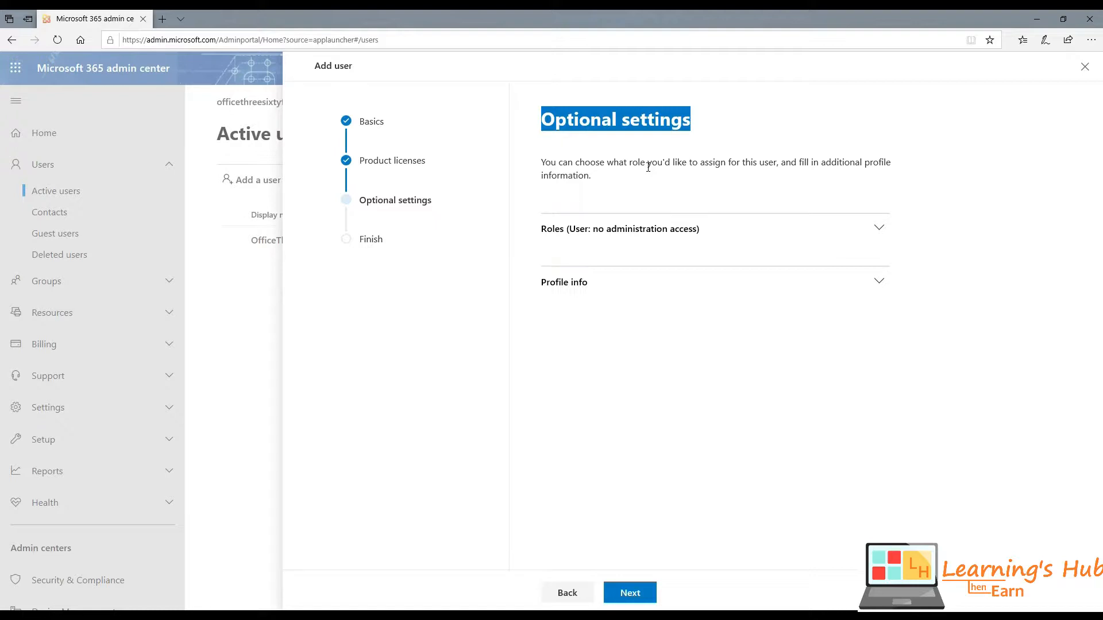
click(649, 166)
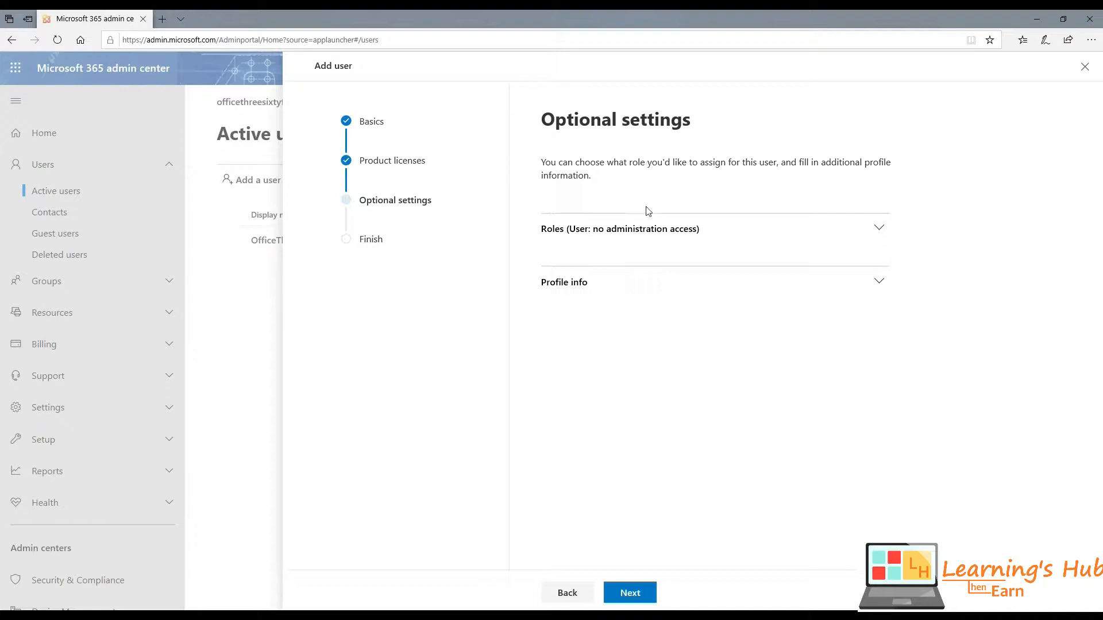
click(874, 228)
scroll(602, 269, down, 1)
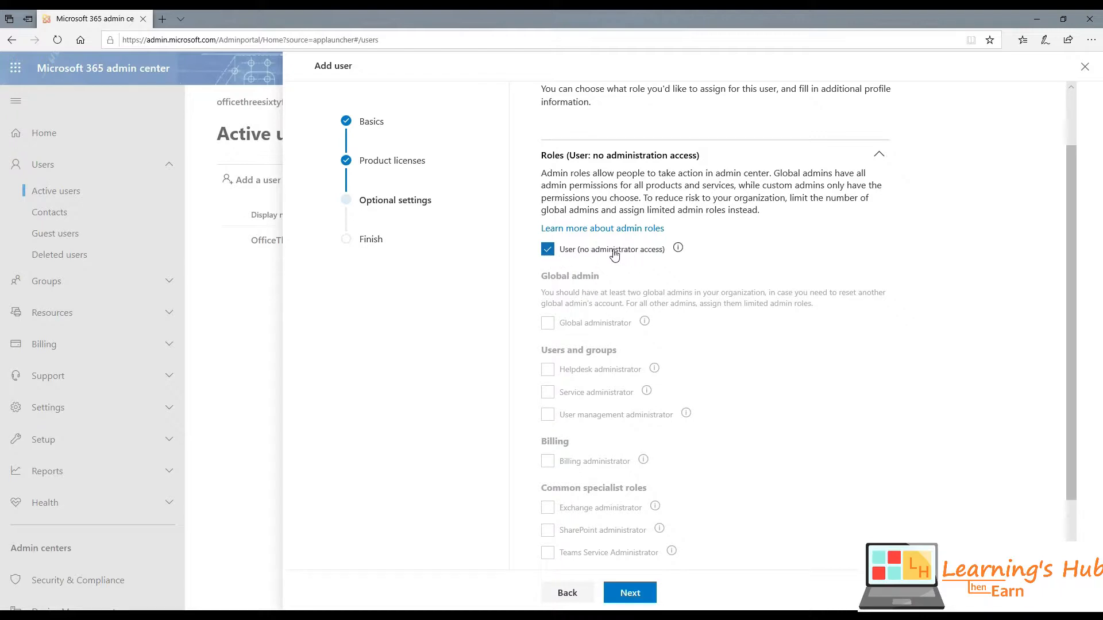
scroll(614, 255, down, 1)
scroll(614, 255, up, 1)
click(547, 251)
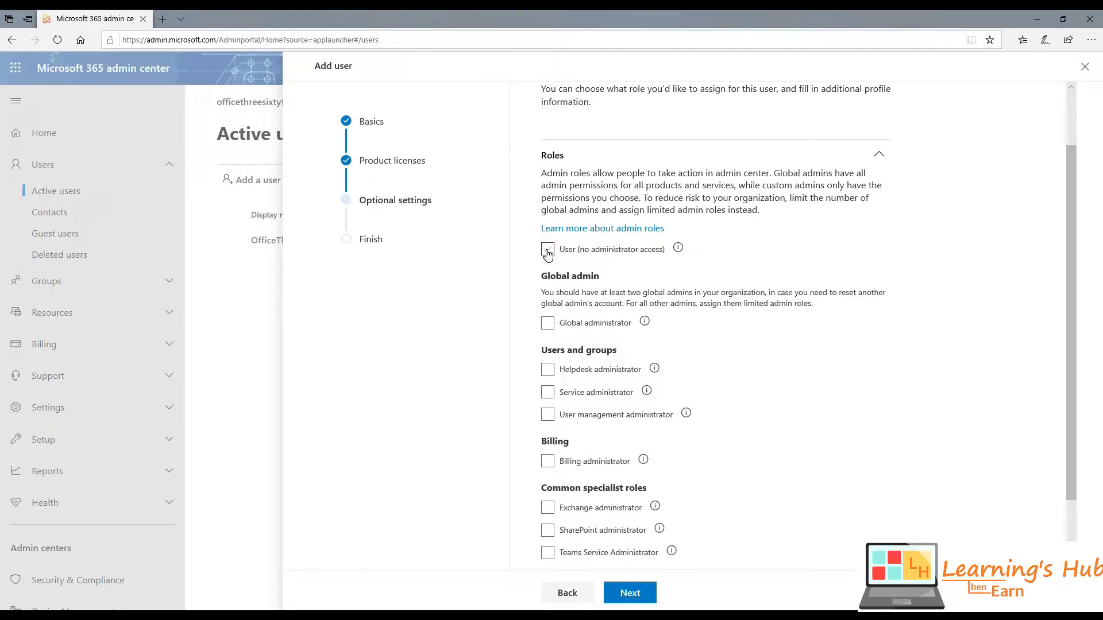
scroll(548, 253, down, 2)
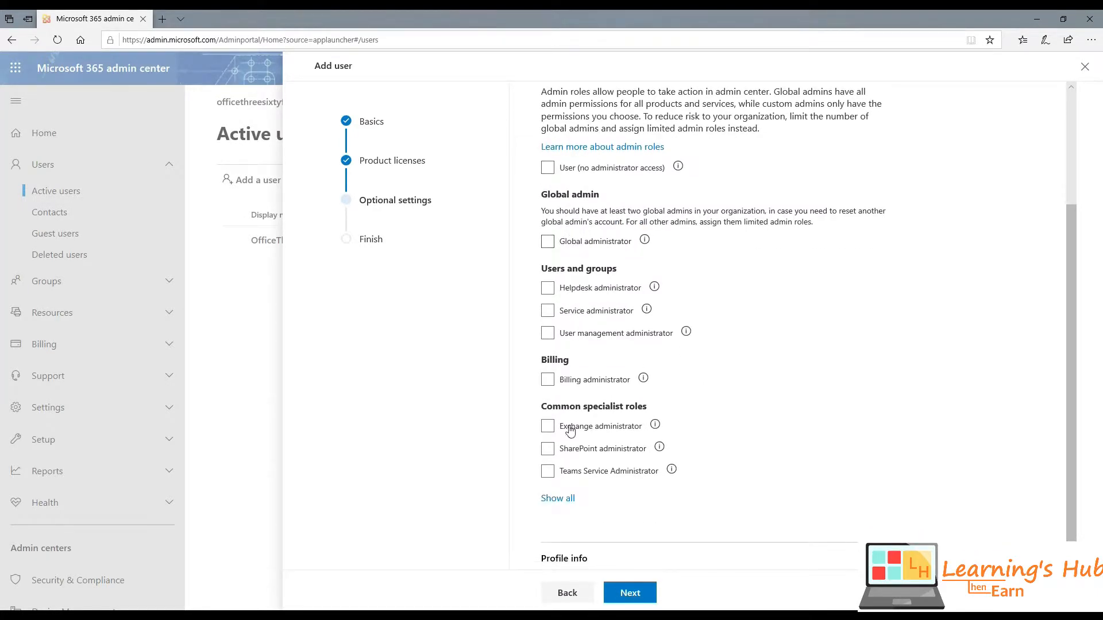
- Show all admin roles, try Global administrator, then restore User (no administrator access)
click(566, 501)
scroll(593, 402, down, 5)
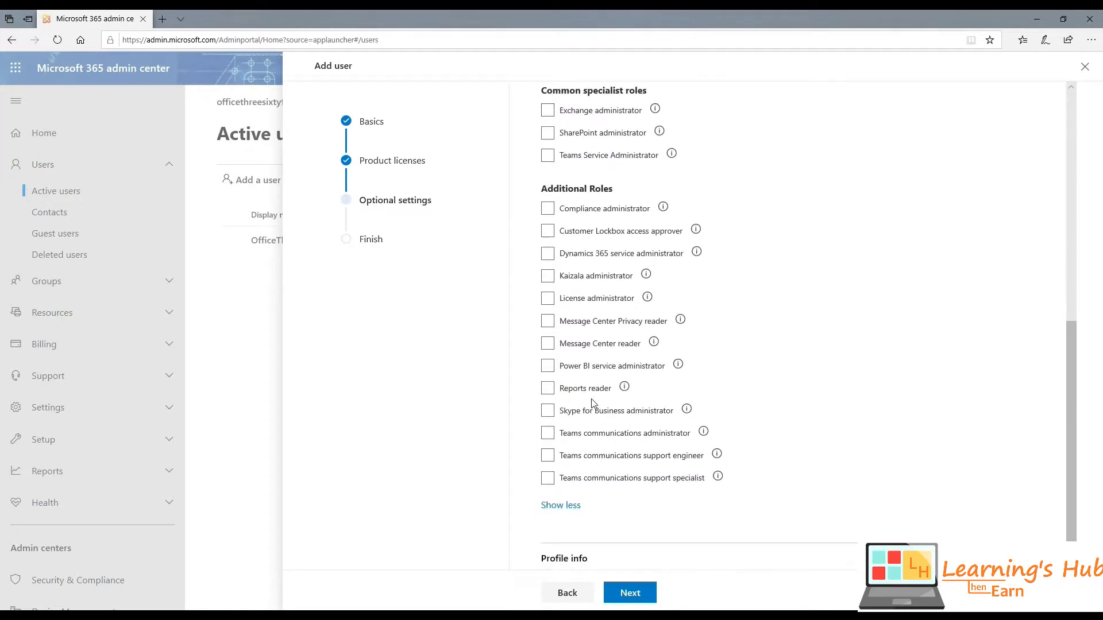
scroll(593, 402, up, 7)
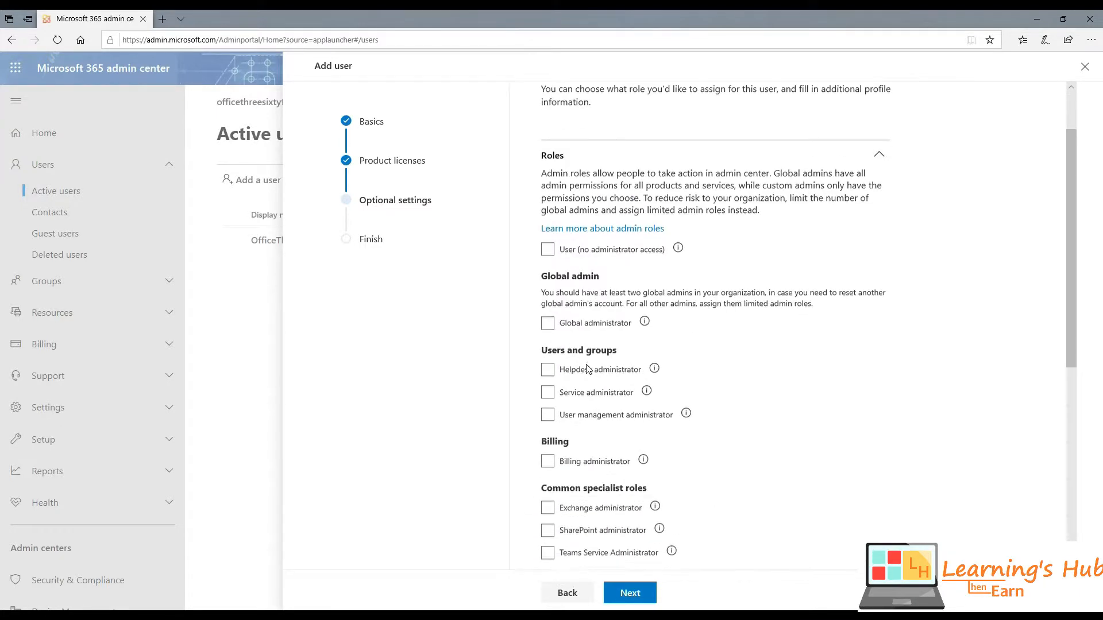
click(547, 327)
click(548, 327)
scroll(548, 327, down, 1)
scroll(569, 322, down, 3)
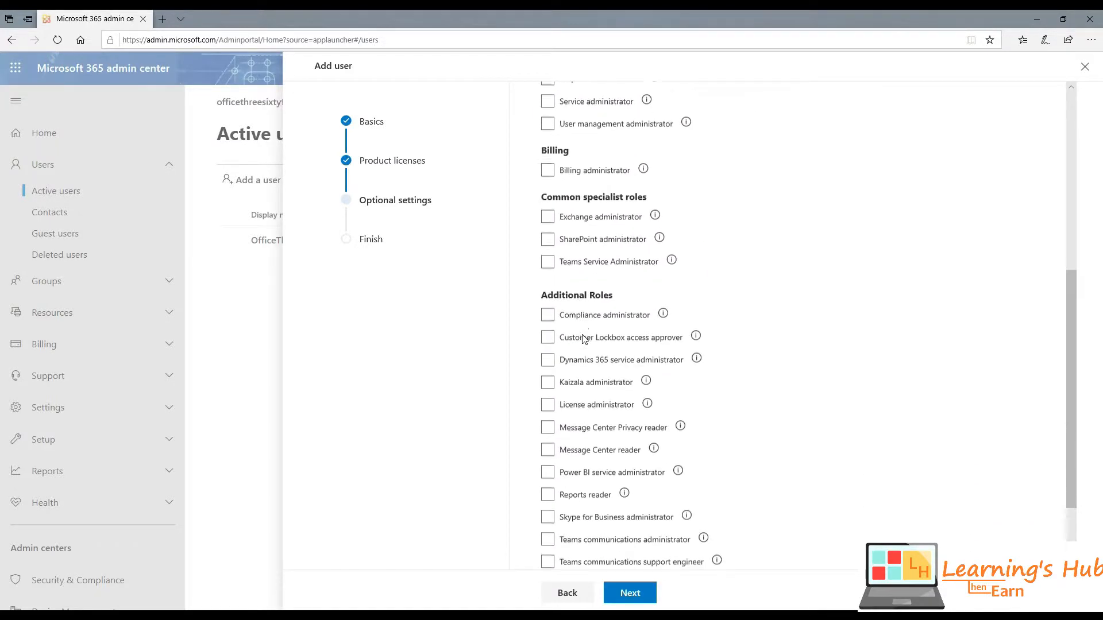
scroll(585, 339, down, 2)
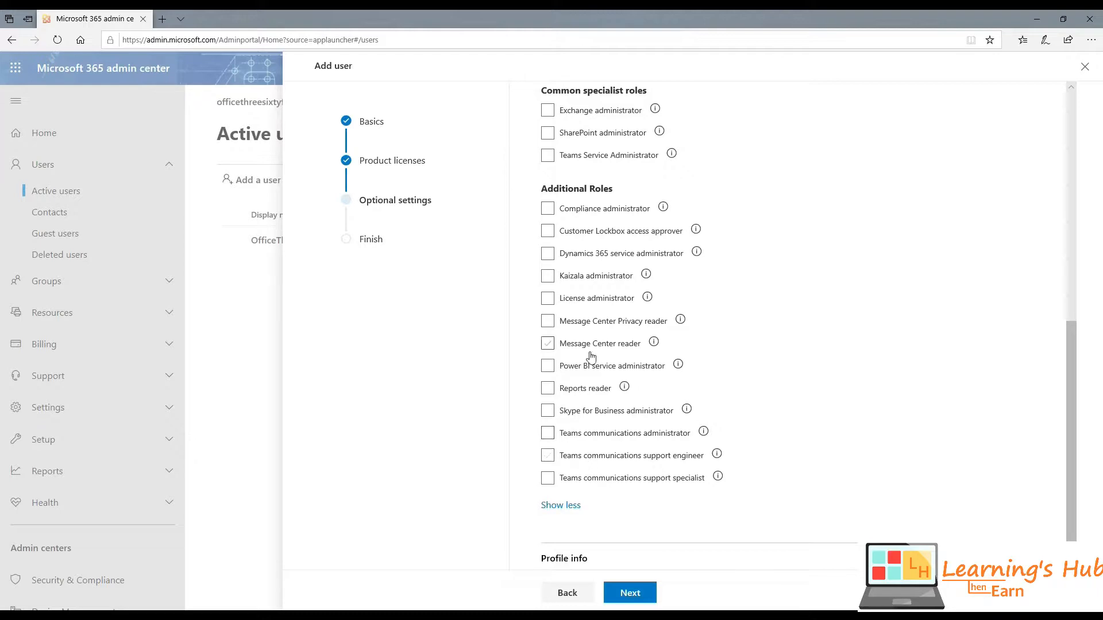
scroll(590, 356, up, 3)
scroll(590, 356, up, 4)
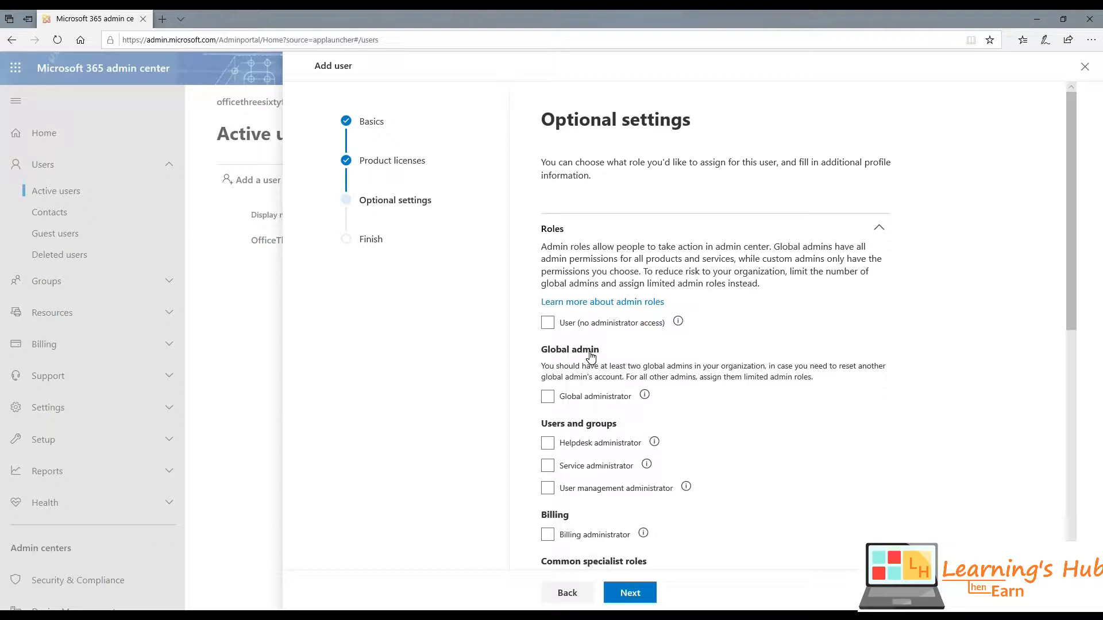
click(547, 325)
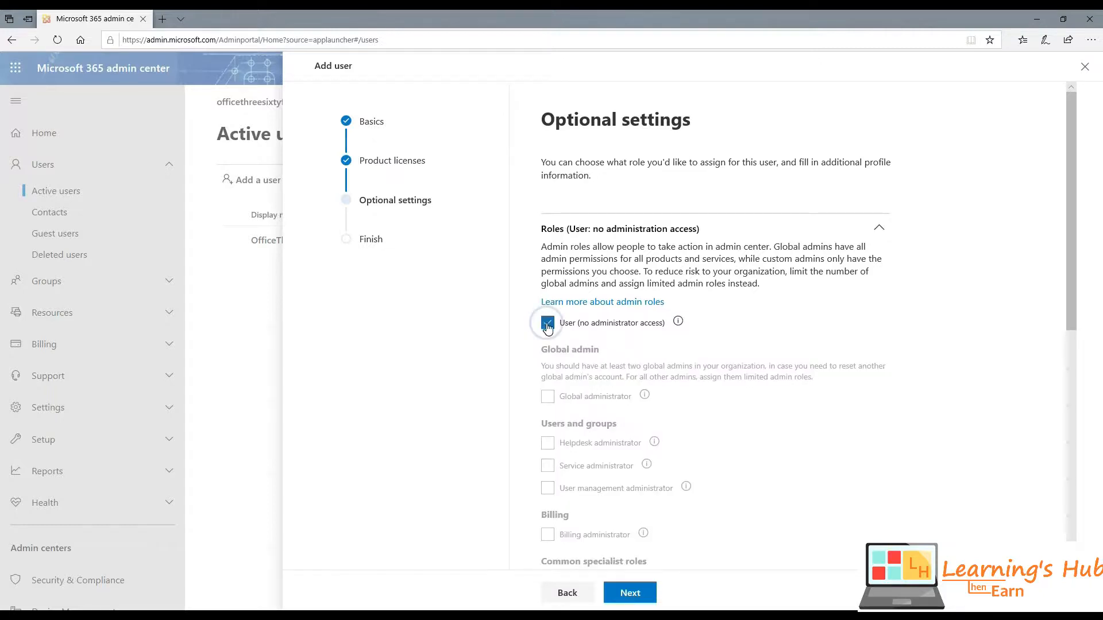
scroll(551, 325, down, 6)
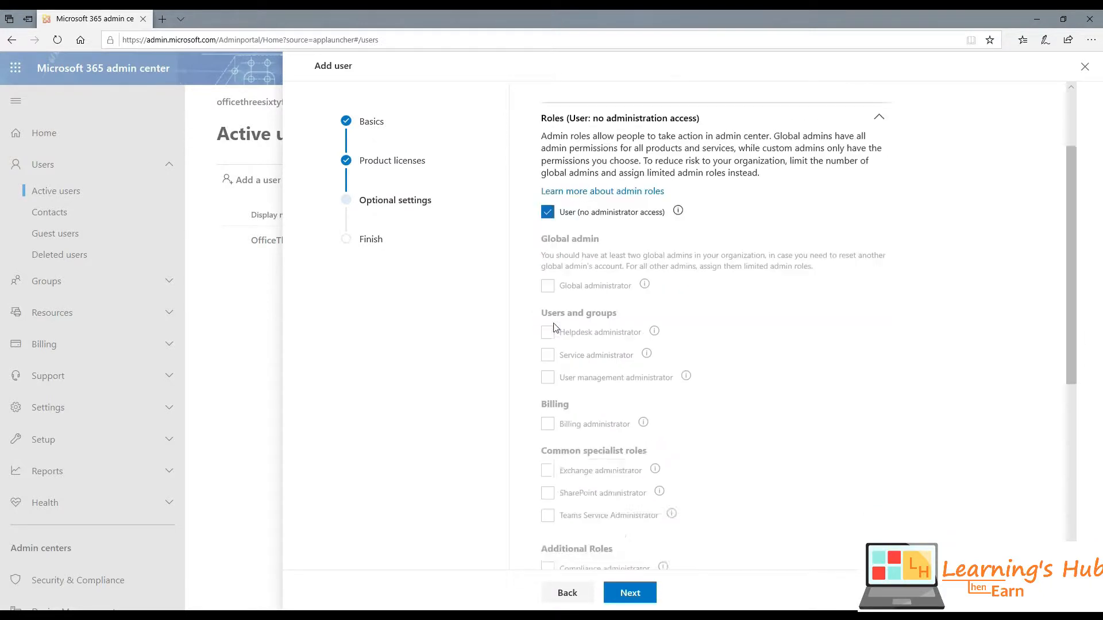
- Review display name, custom password, E5 Developer license and User role, then finish adding
click(629, 592)
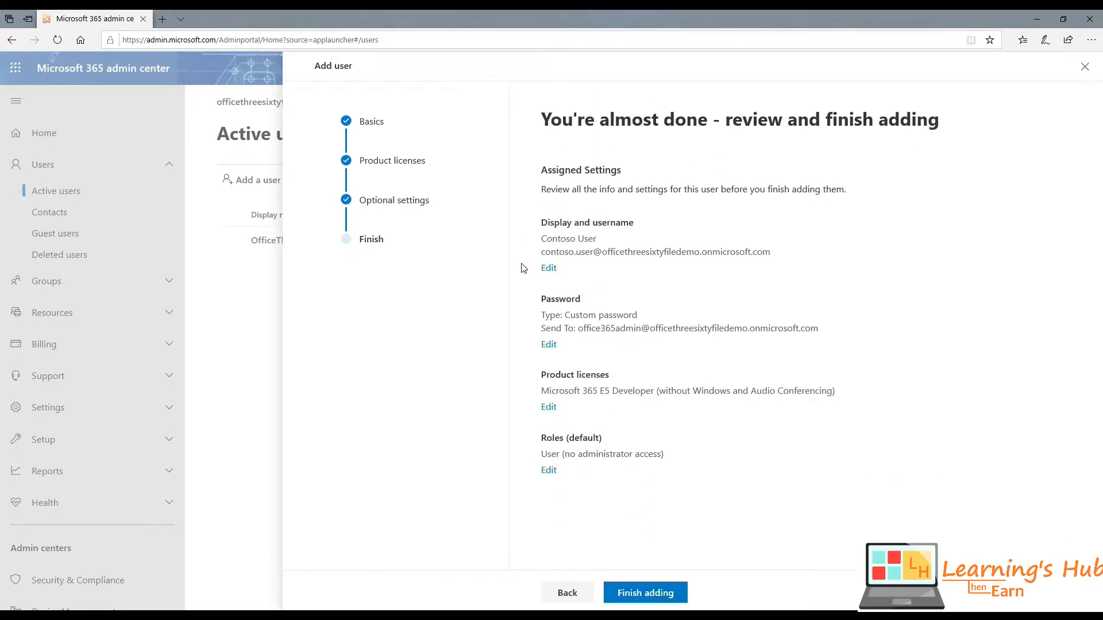
drag(544, 121, 928, 124)
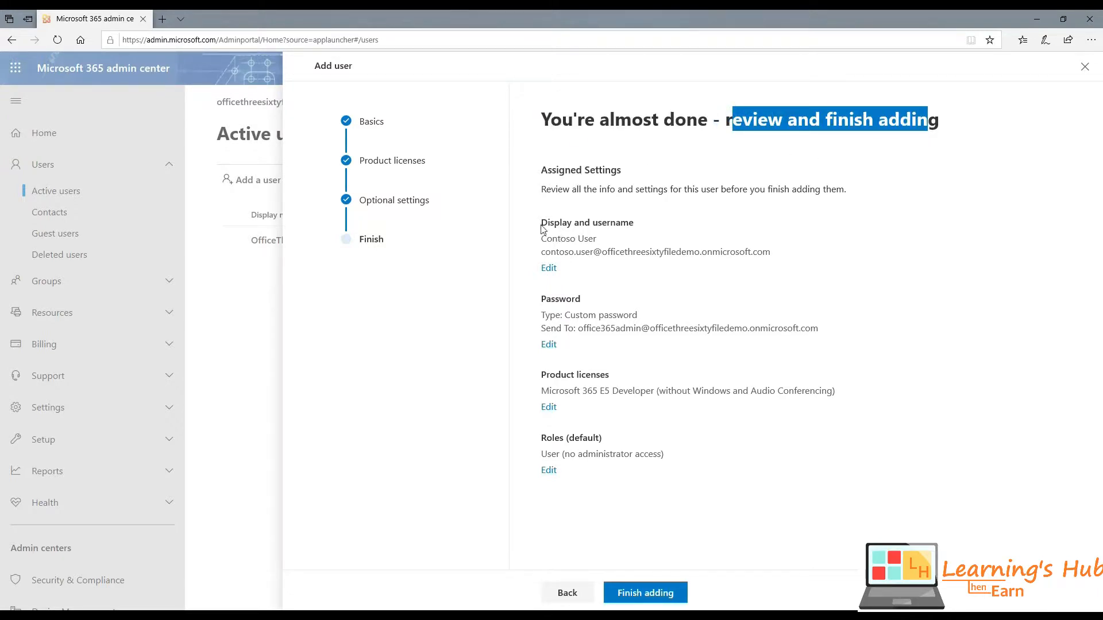
drag(543, 229, 795, 260)
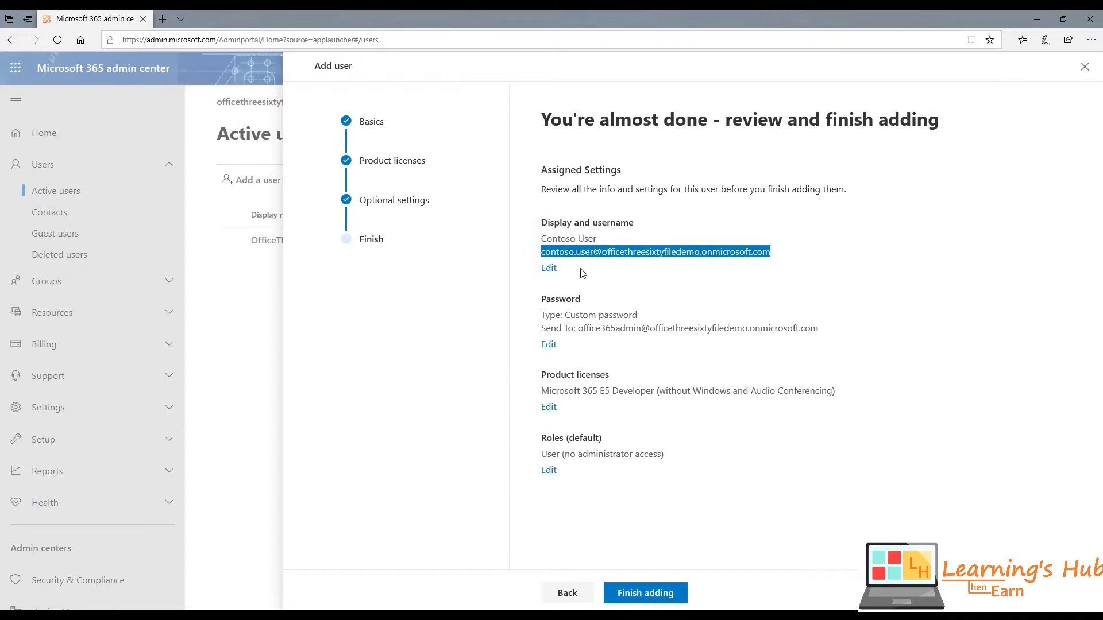
drag(571, 315, 637, 313)
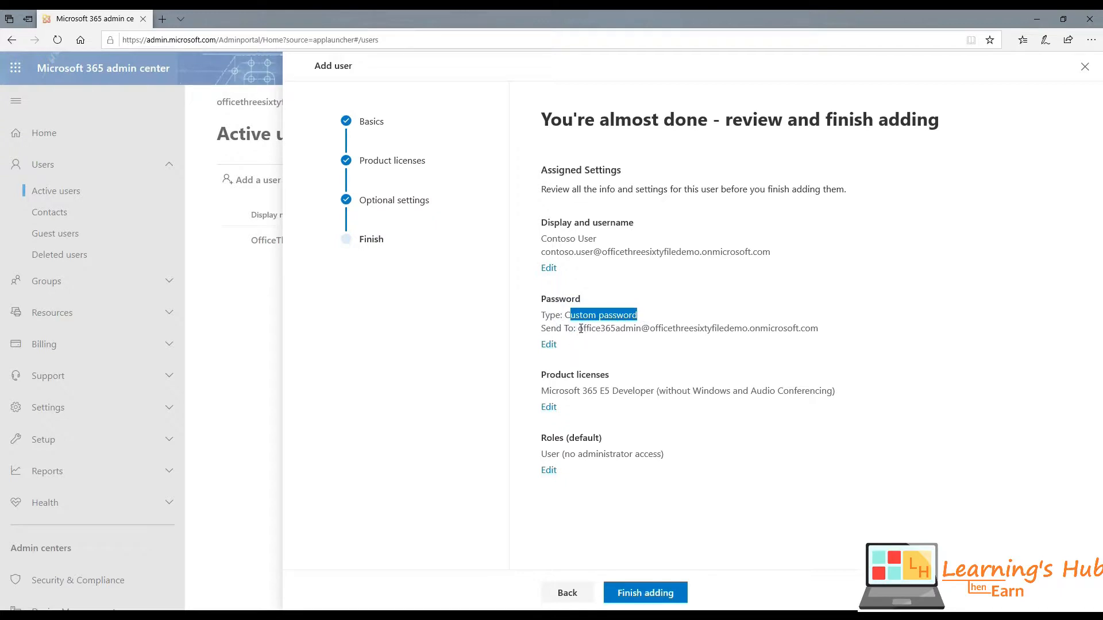
drag(579, 329, 842, 327)
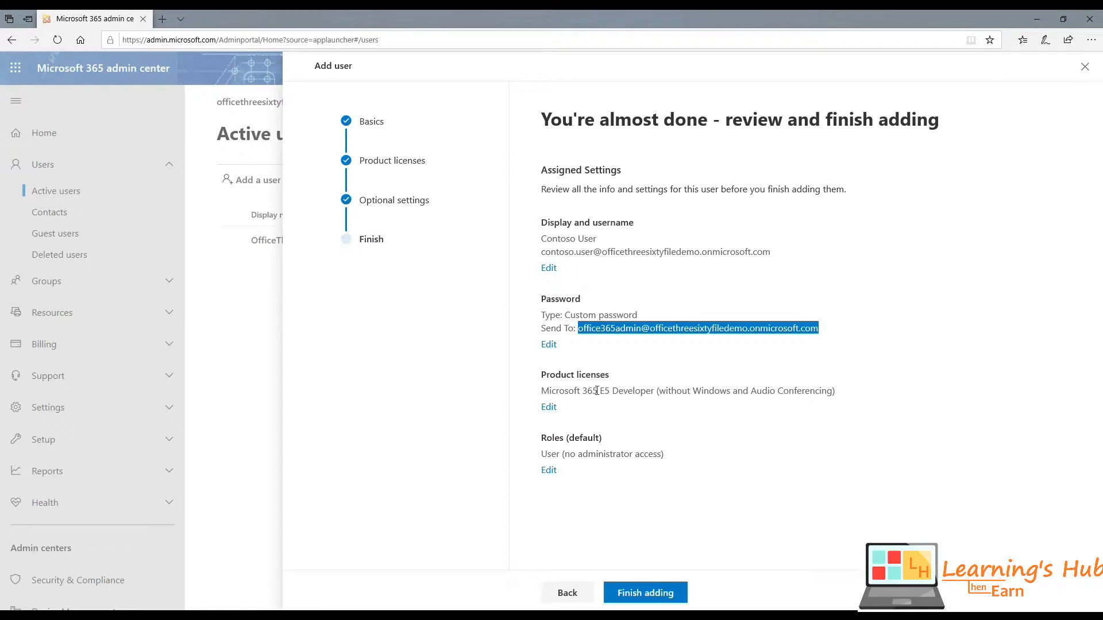
drag(540, 396, 827, 389)
click(853, 382)
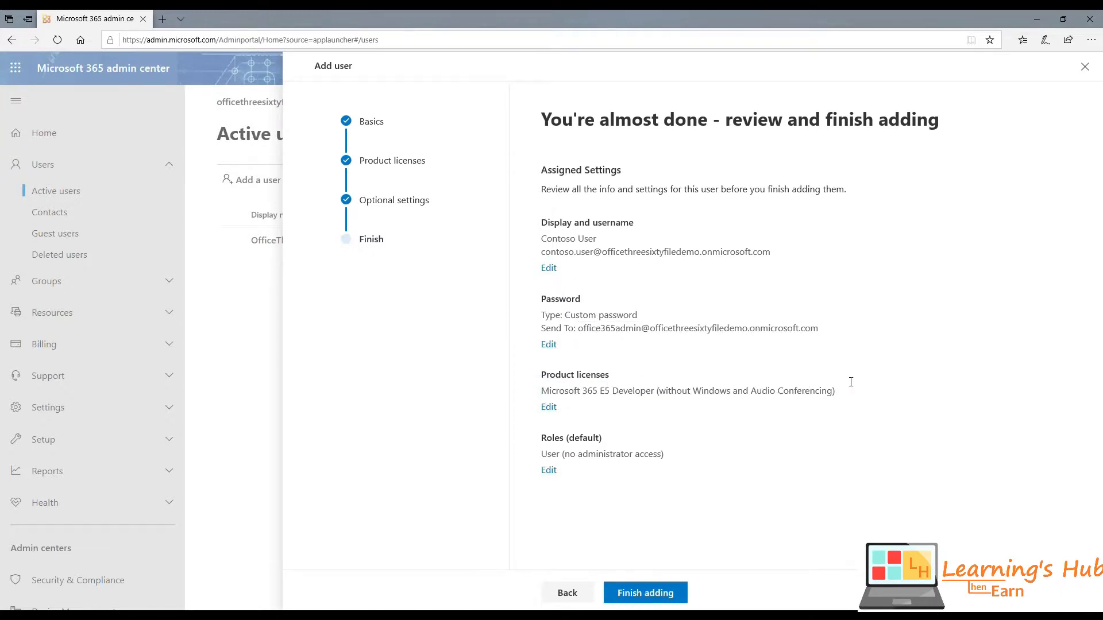
drag(540, 455, 680, 455)
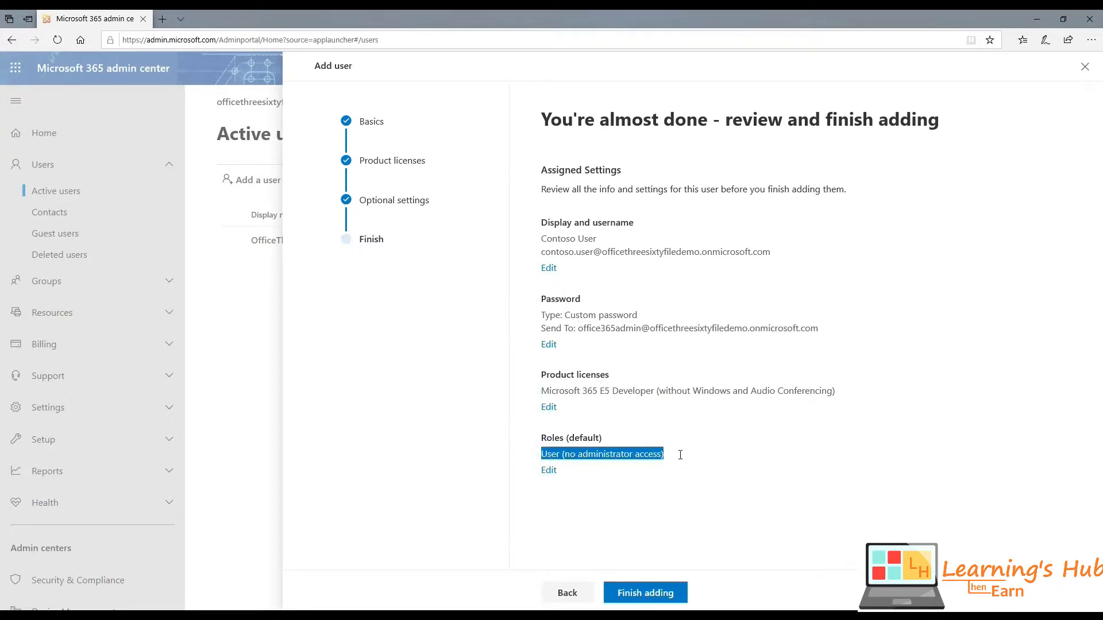
click(651, 599)
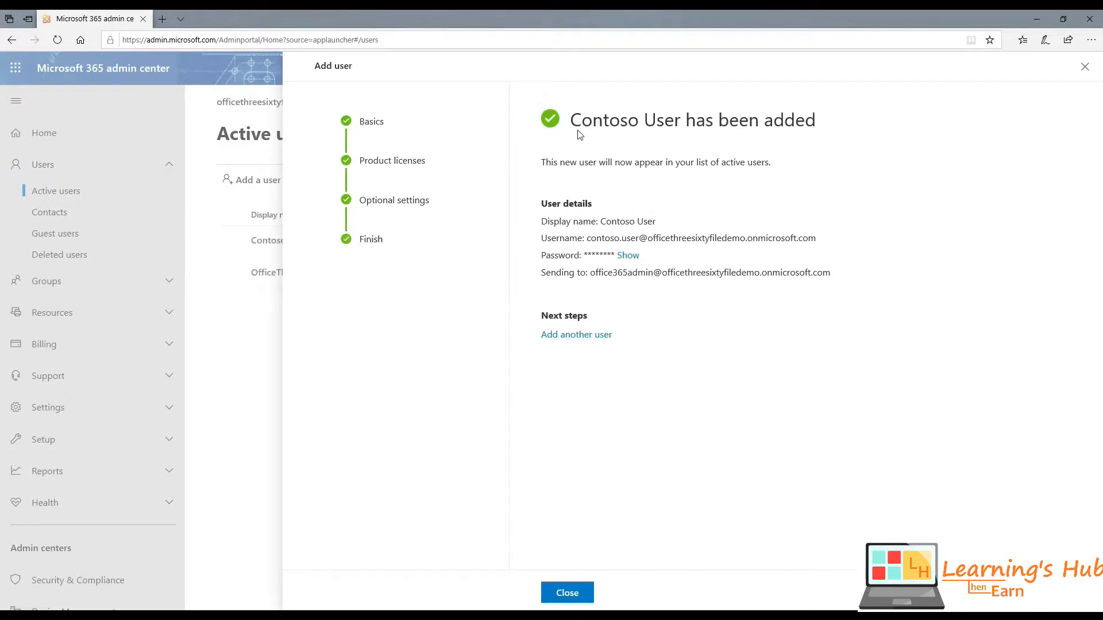
- Highlight the confirmation that Contoso User was added, including the display name
drag(570, 121, 816, 126)
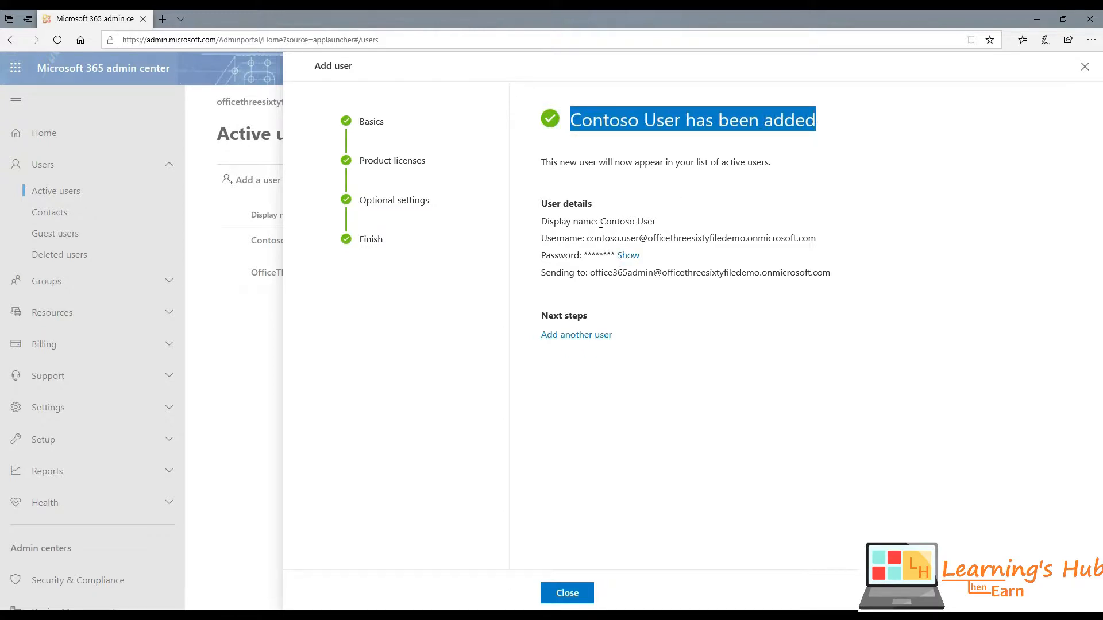
drag(601, 223, 656, 223)
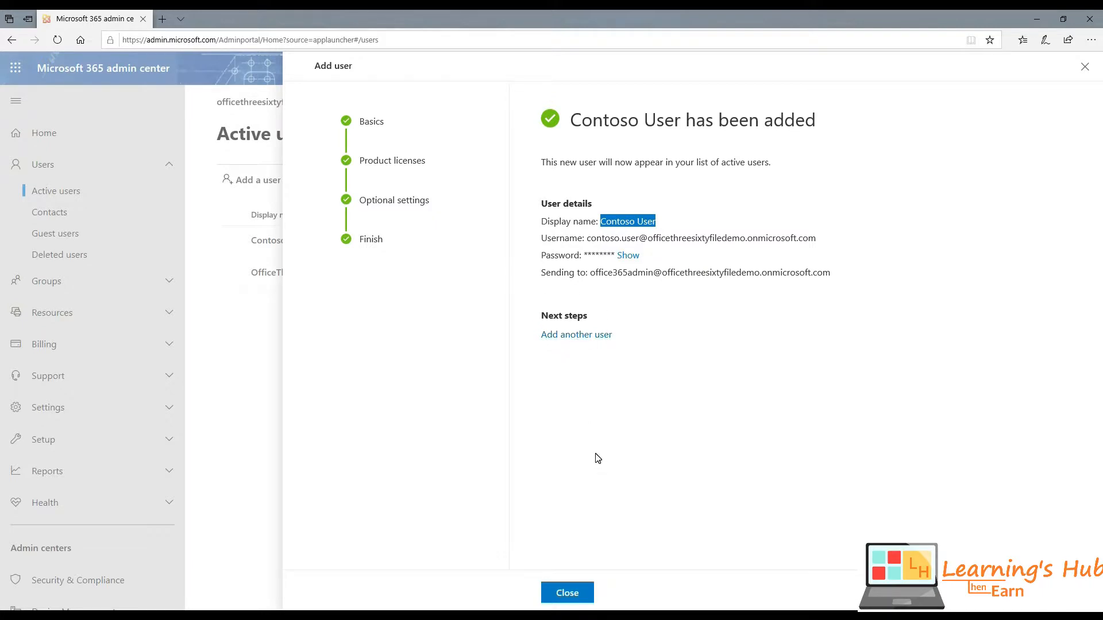
- Close the add-user wizard and cancel the feedback survey
click(576, 596)
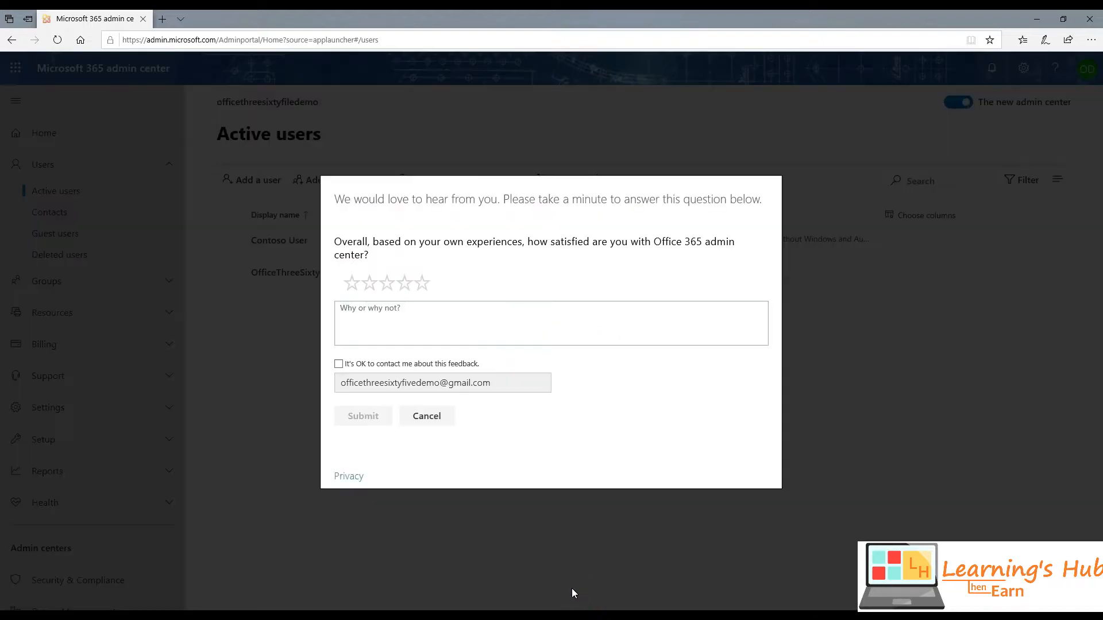
click(425, 418)
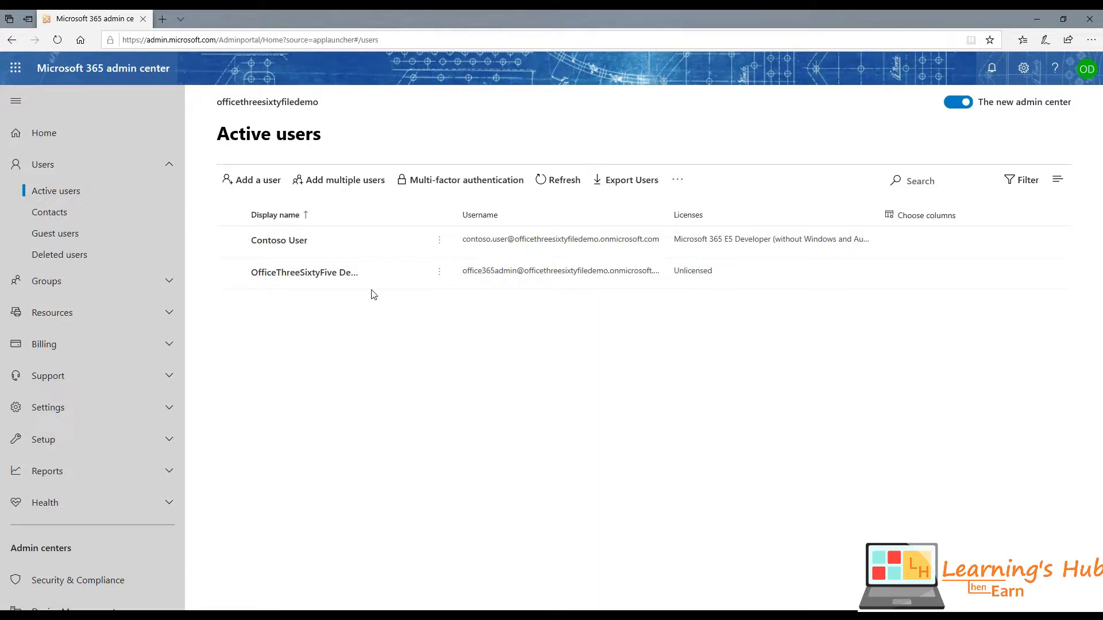
- Download the headers-only Import_User_Template_en.csv from Import multiple users and open it in Excel
click(337, 181)
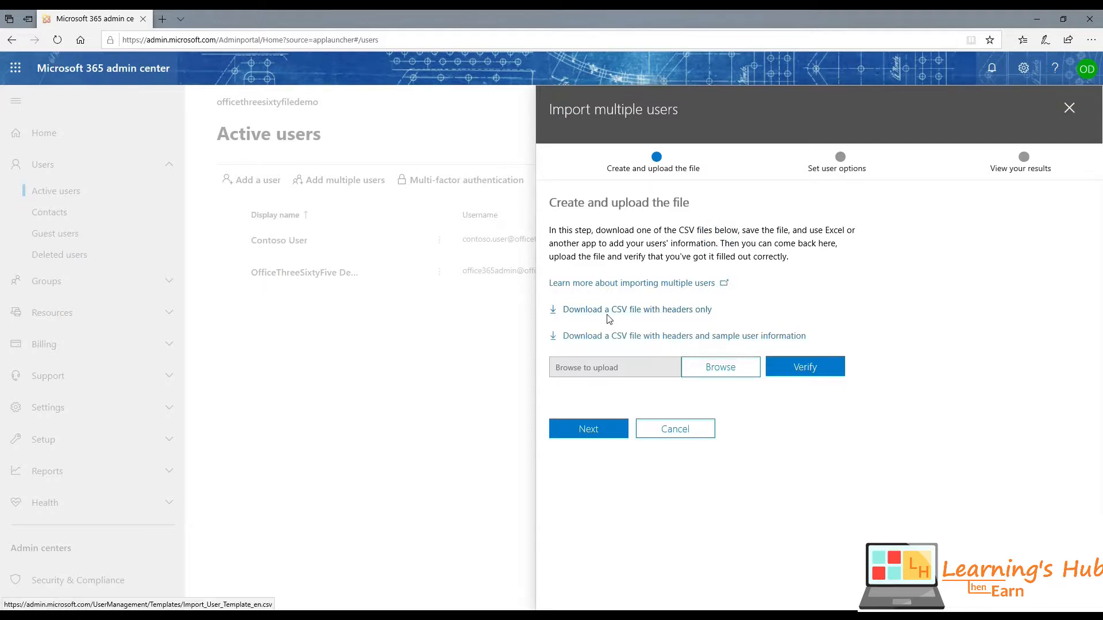
click(683, 311)
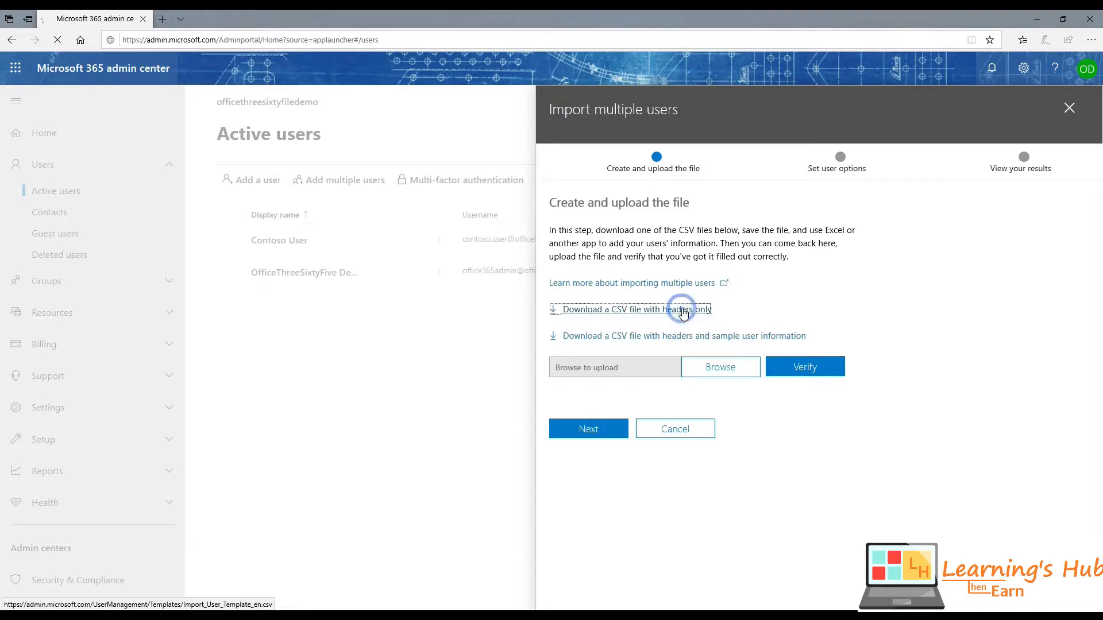
click(599, 593)
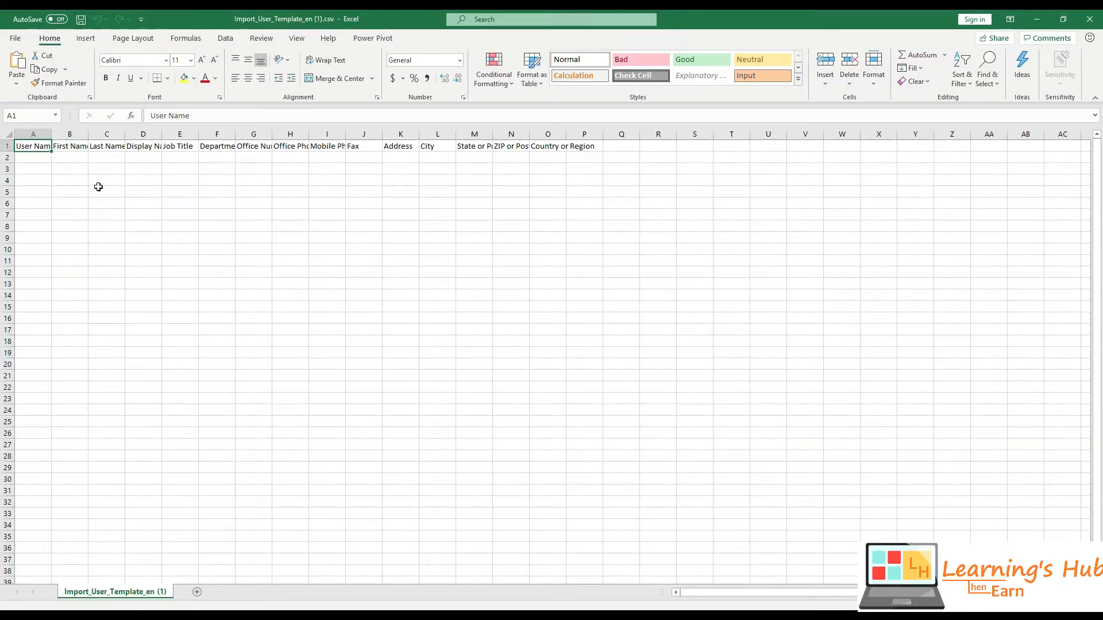
- AutoFit all template columns to their header names, check row 2, then close Excel without saving
click(9, 135)
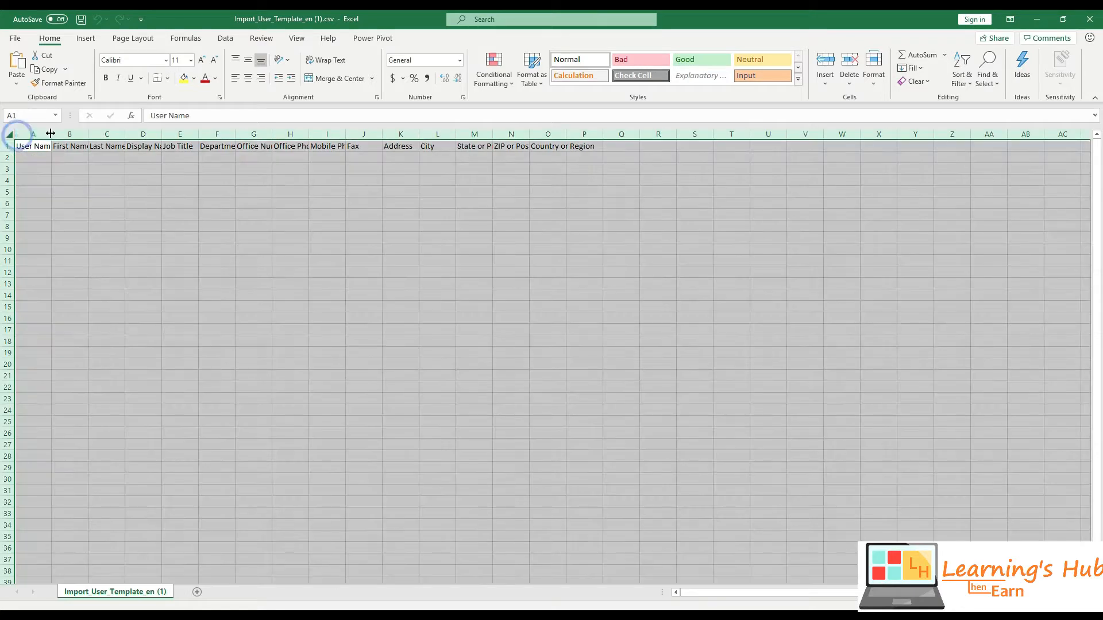
double_click(52, 135)
click(48, 159)
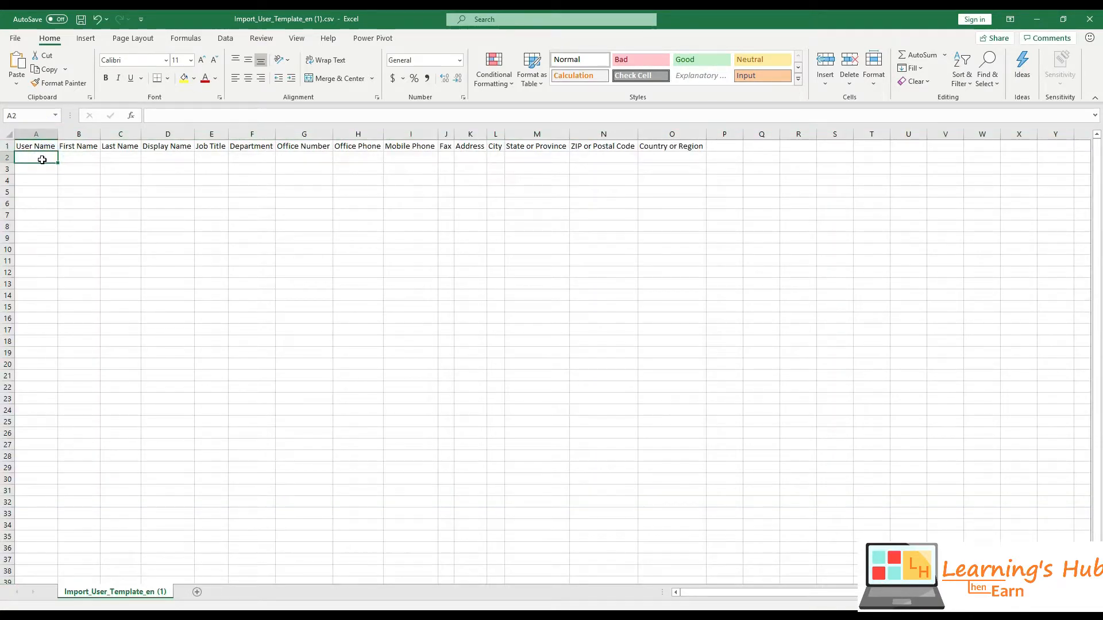
click(79, 159)
click(114, 155)
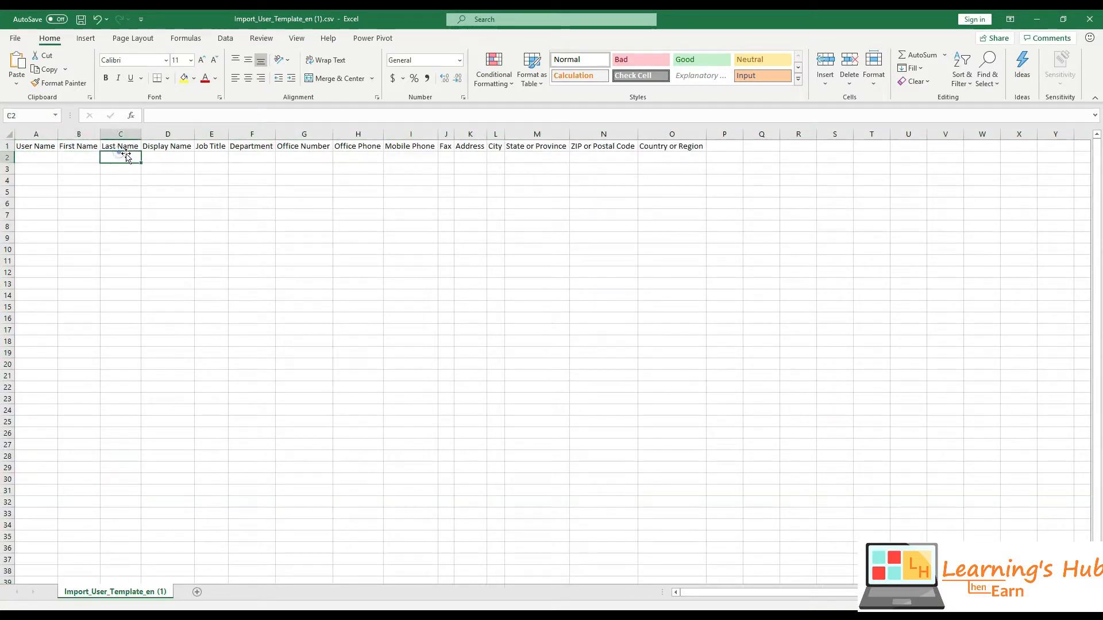
click(162, 158)
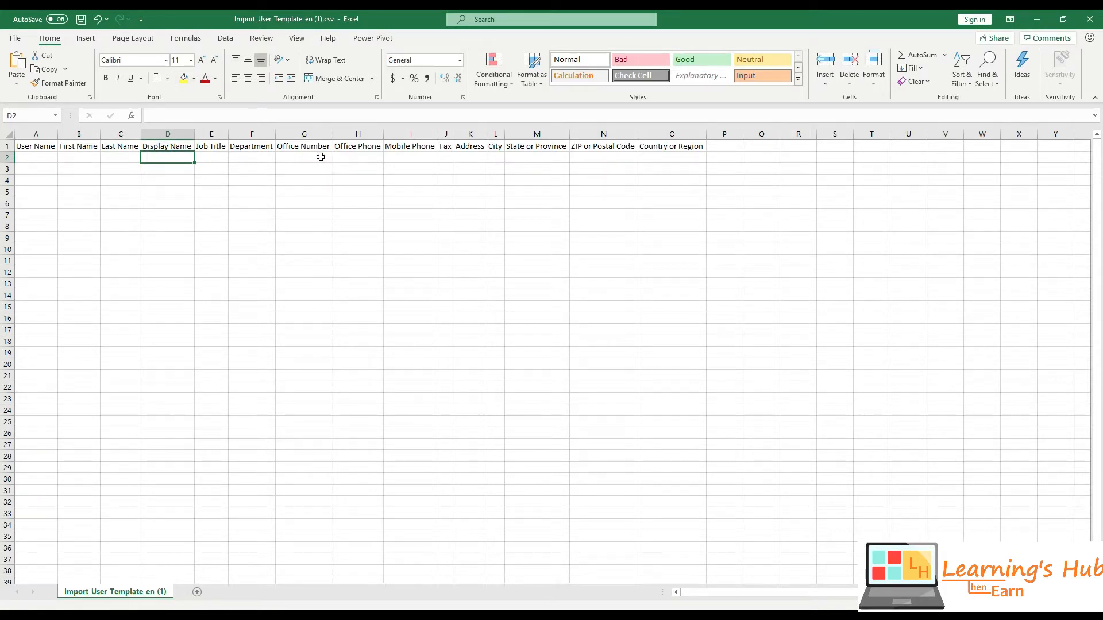
click(1090, 19)
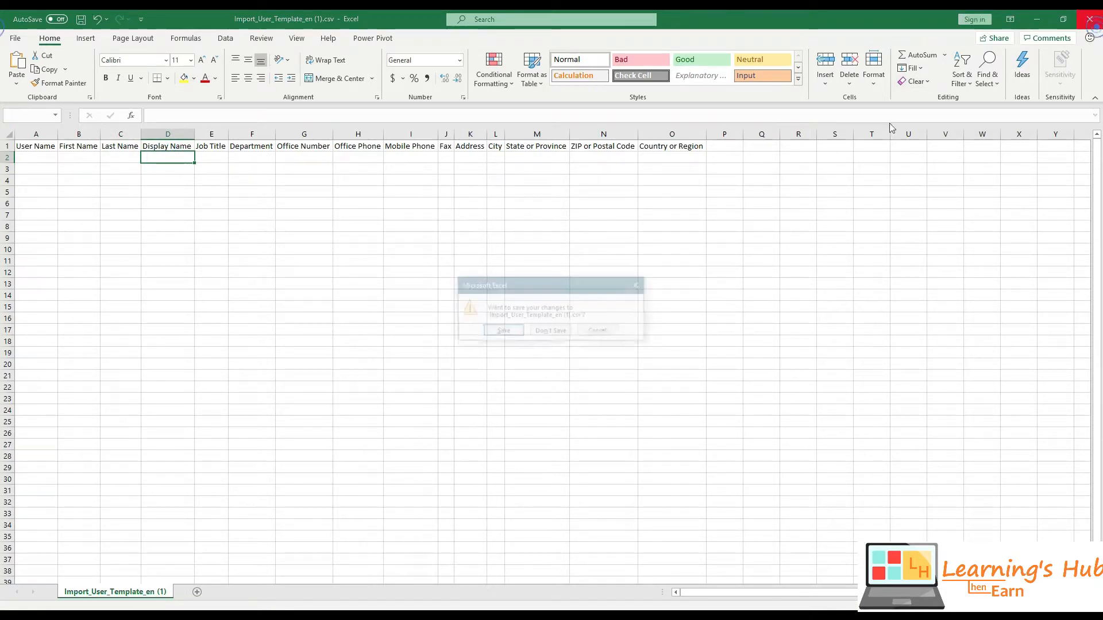
click(551, 332)
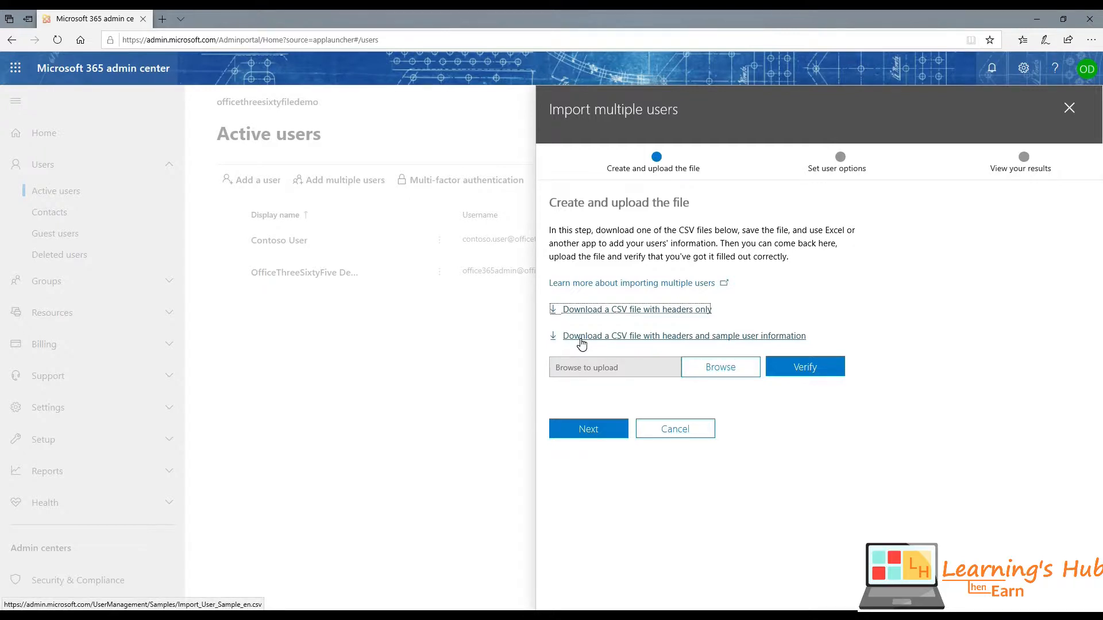
- Save Import_User_Sample_en.csv with headers and sample users to Downloads and open it in Excel
click(663, 339)
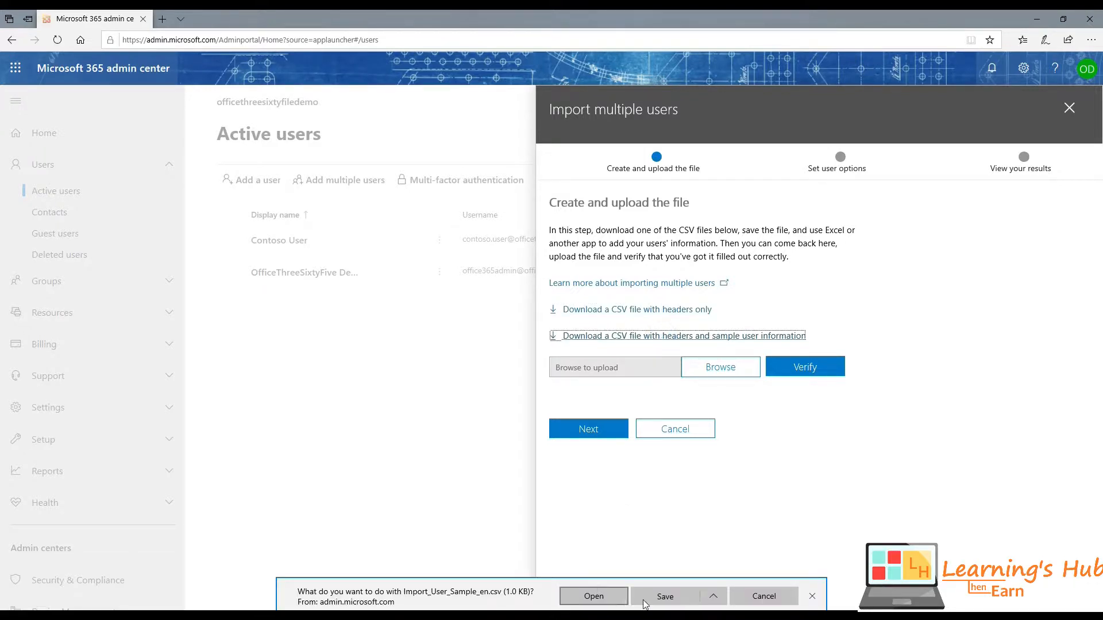
click(644, 600)
click(700, 601)
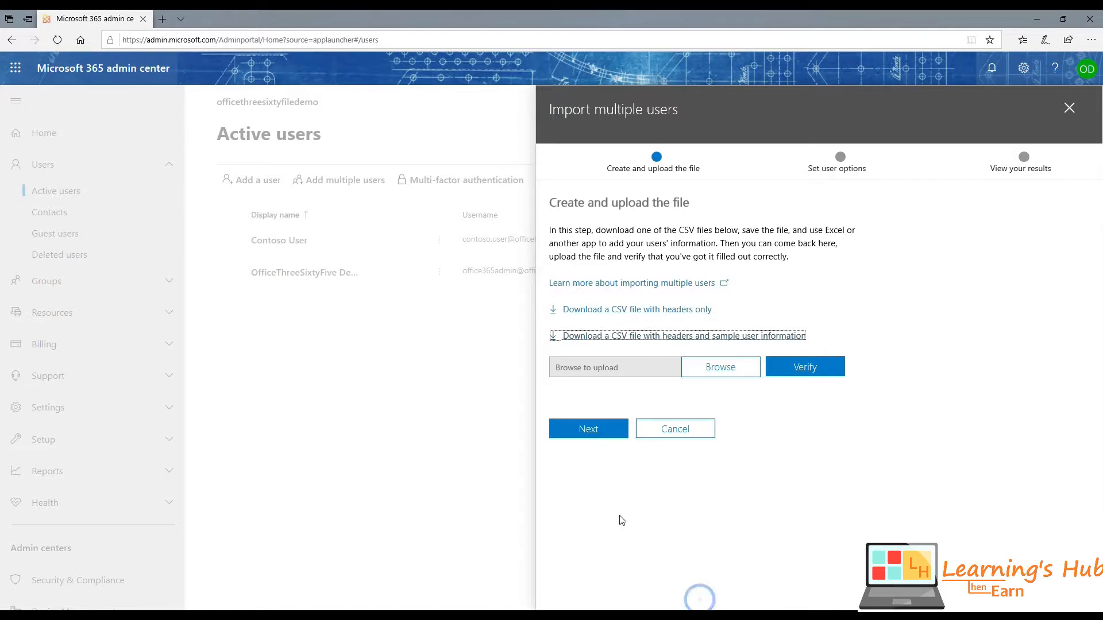
double_click(175, 83)
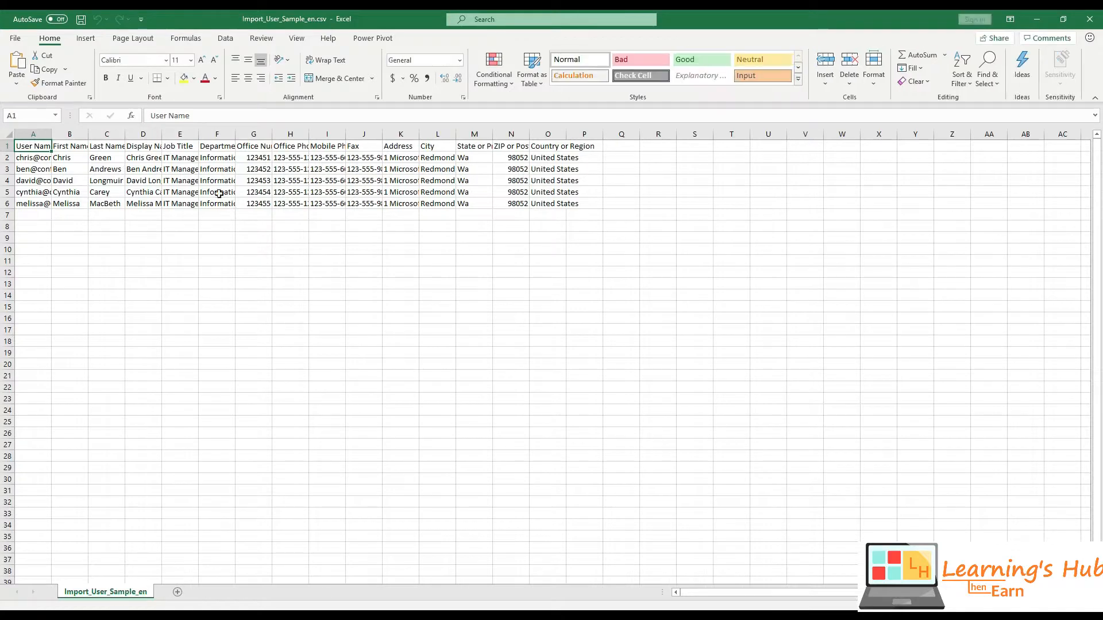
- AutoFit every column of the sample sheet and review the five contoso.com usernames in A2:A6
click(8, 134)
double_click(51, 134)
click(75, 201)
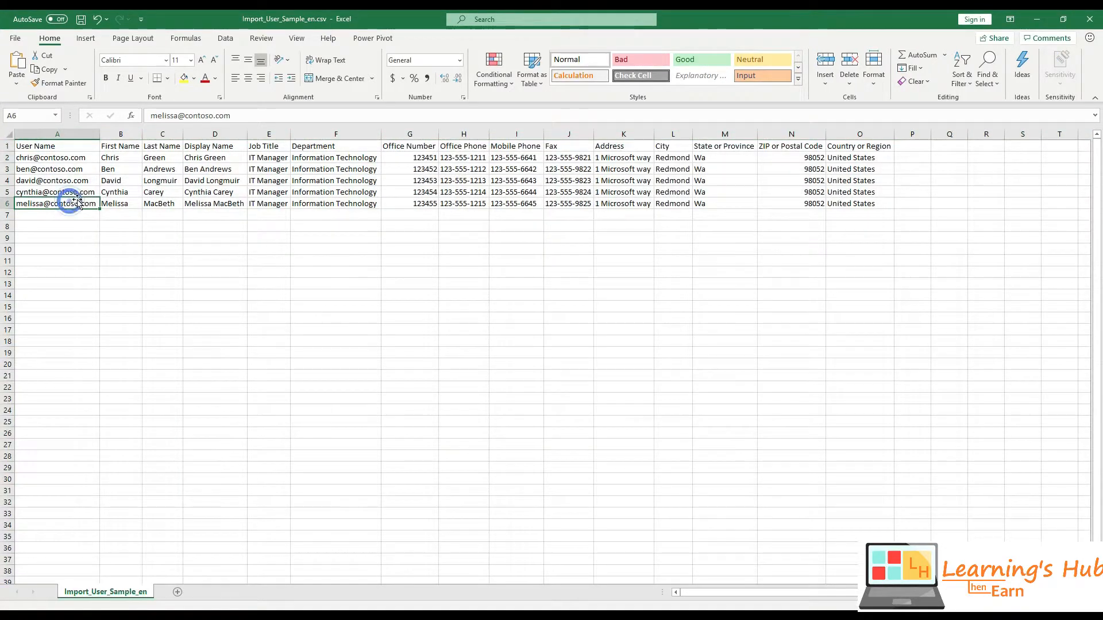
click(74, 191)
click(74, 180)
click(73, 168)
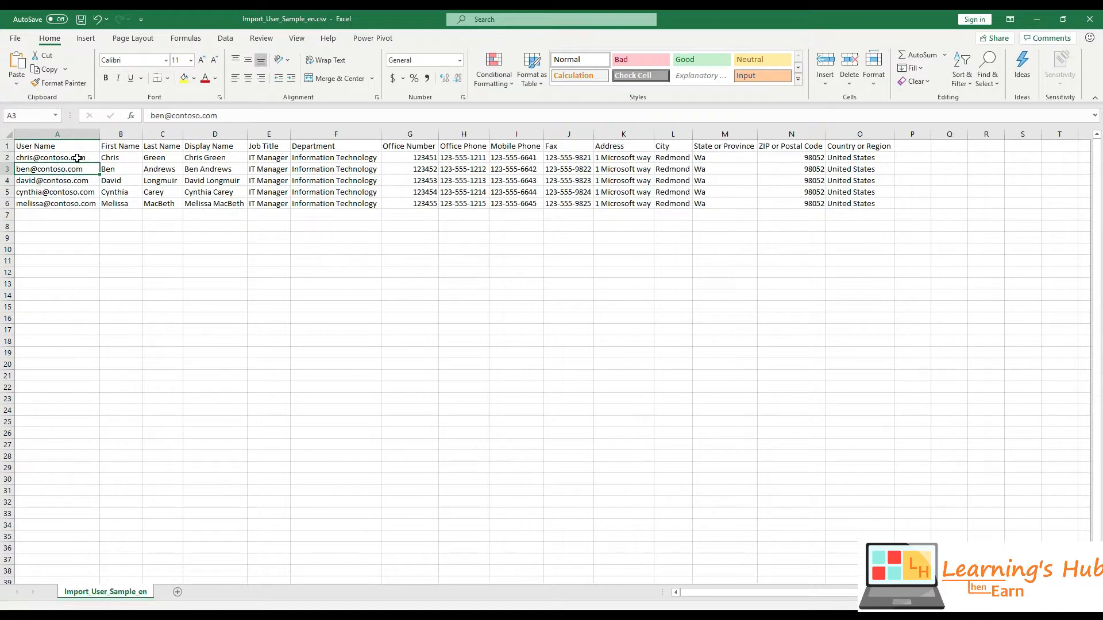
drag(73, 159, 79, 201)
click(80, 201)
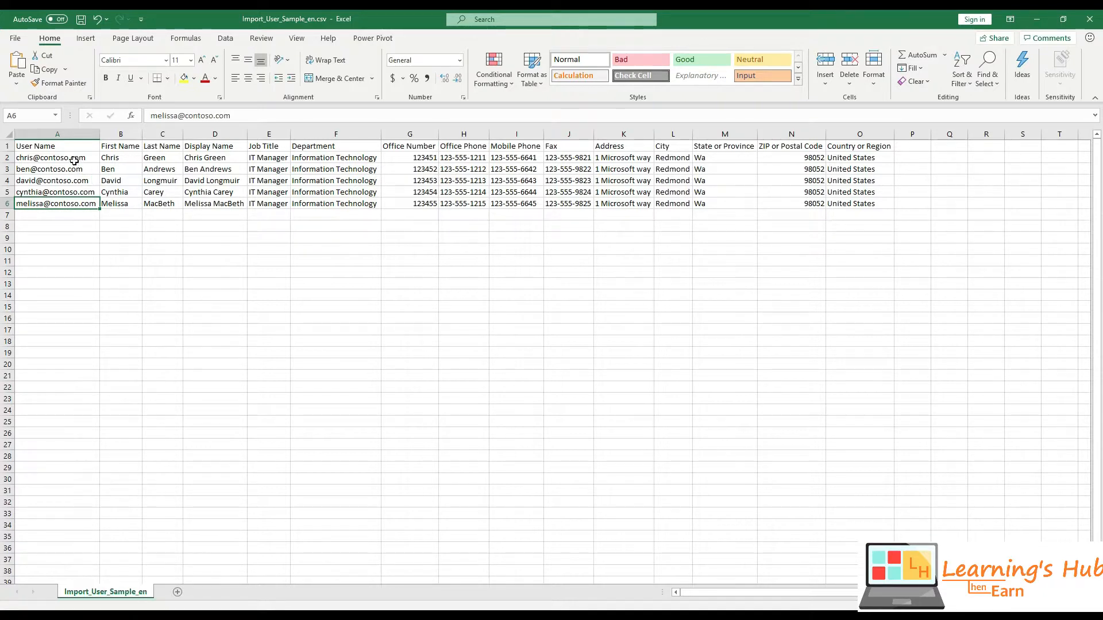
click(74, 133)
click(62, 159)
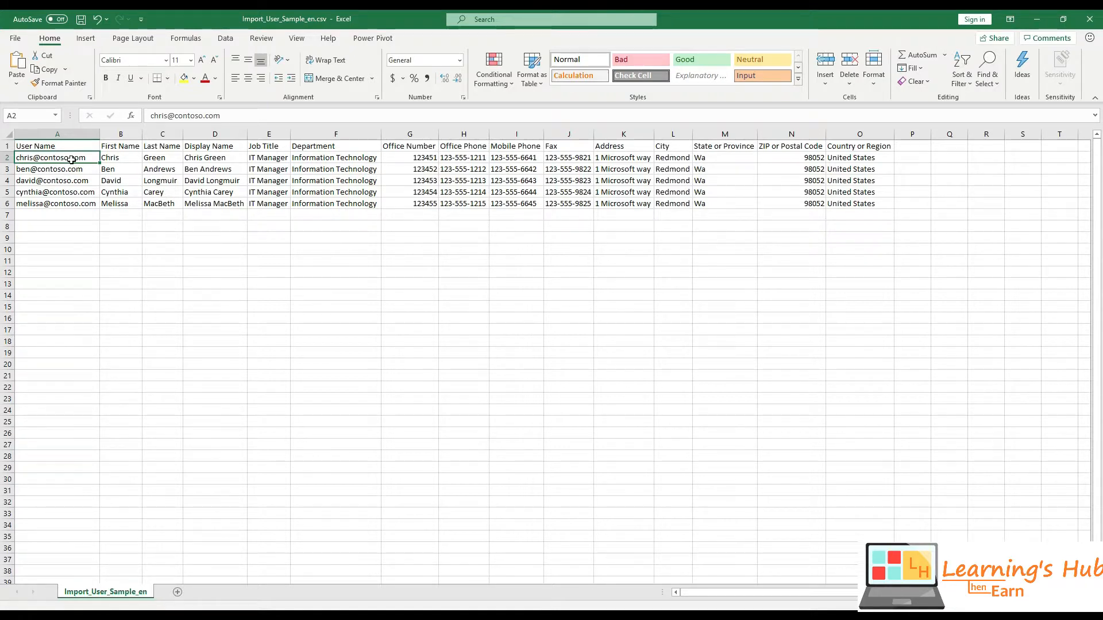
- Close the sample workbook in Excel without saving changes
click(79, 204)
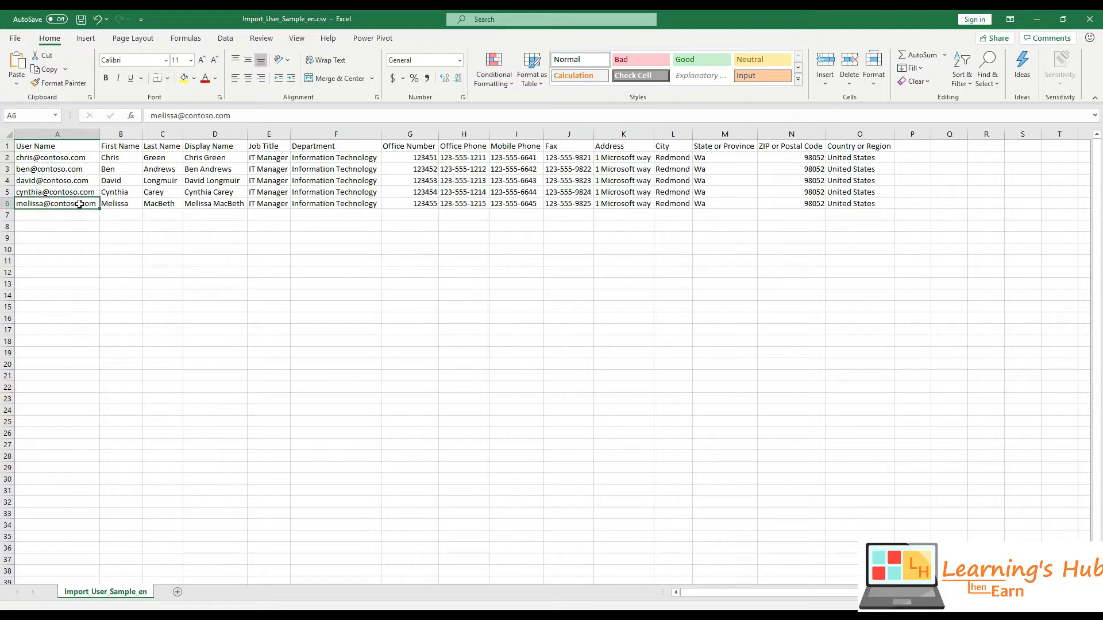
click(1089, 19)
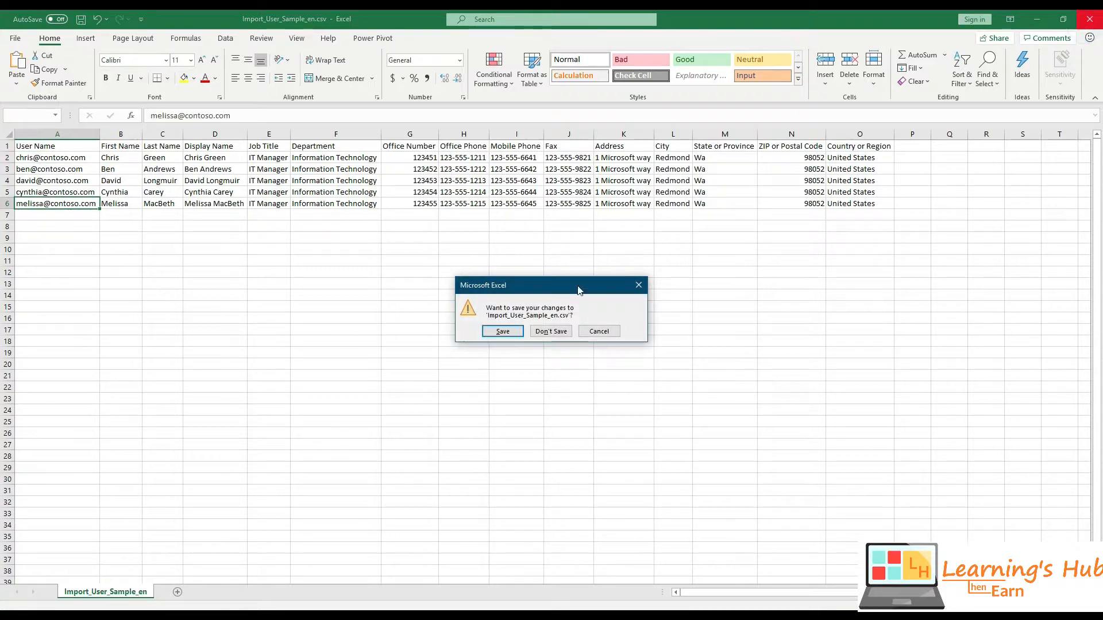
click(547, 329)
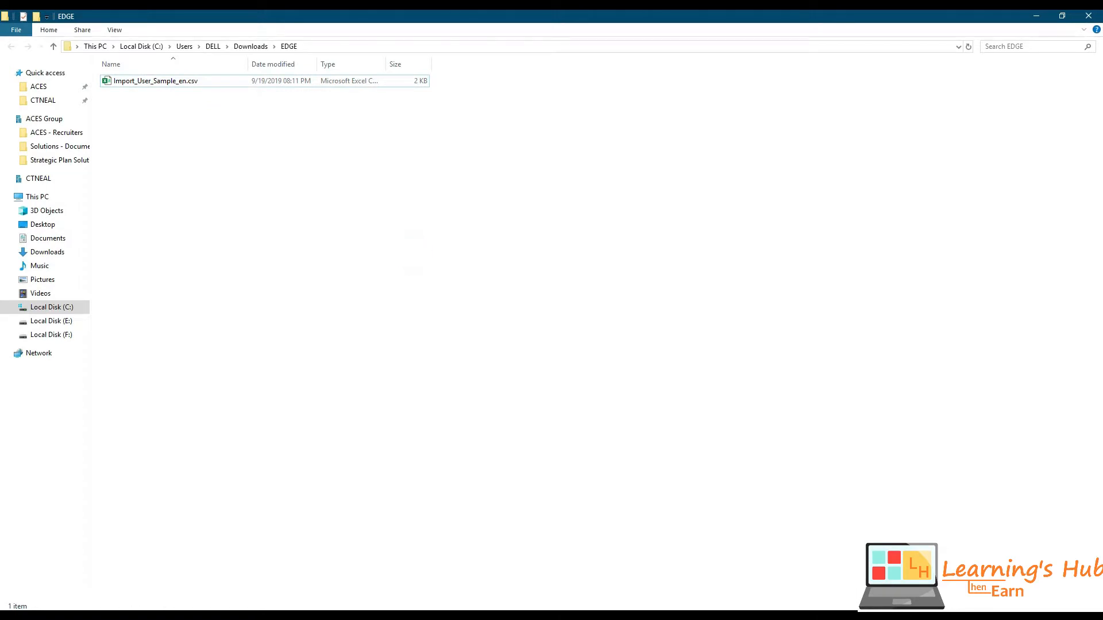
- Upload Import_User_Sample_en.csv from Downloads\EDGE, verify it, and download the error log
key(alt+Tab)
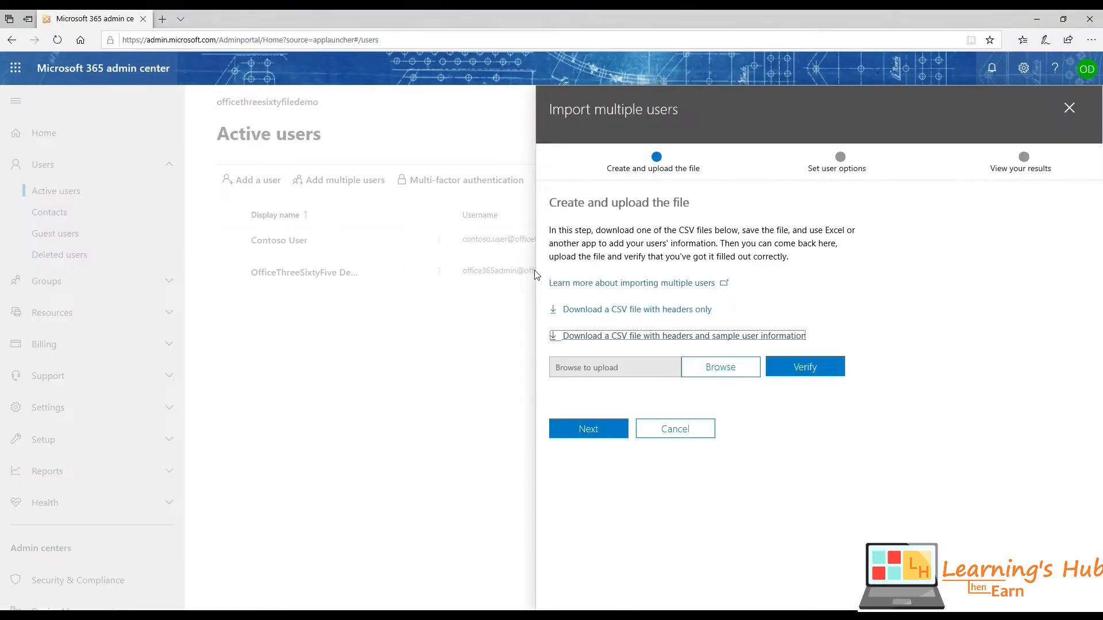
click(722, 371)
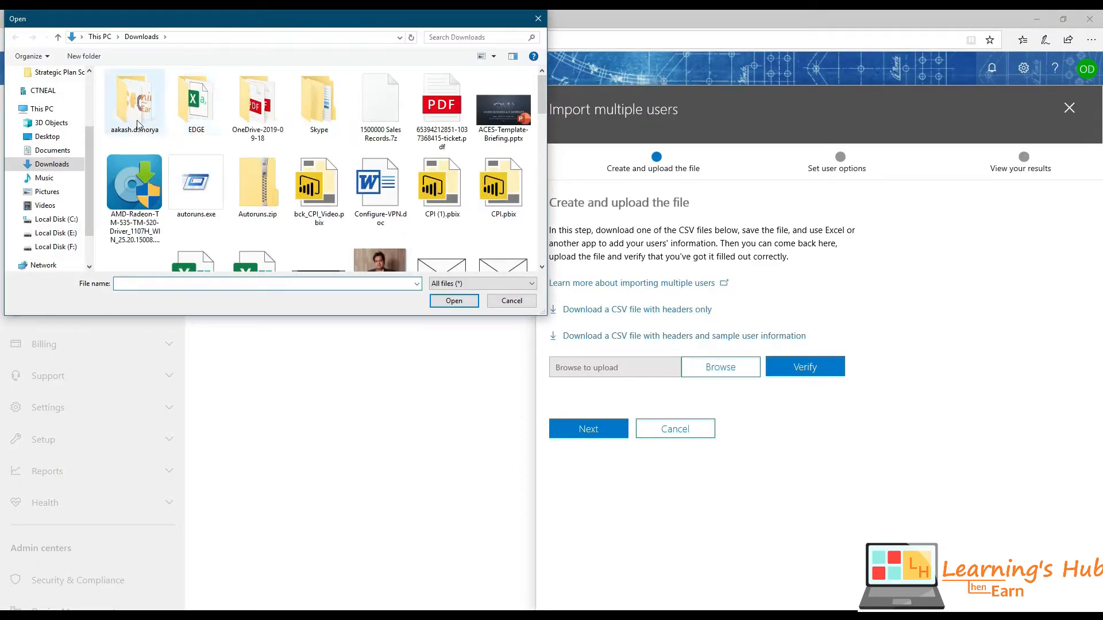
double_click(198, 106)
double_click(172, 90)
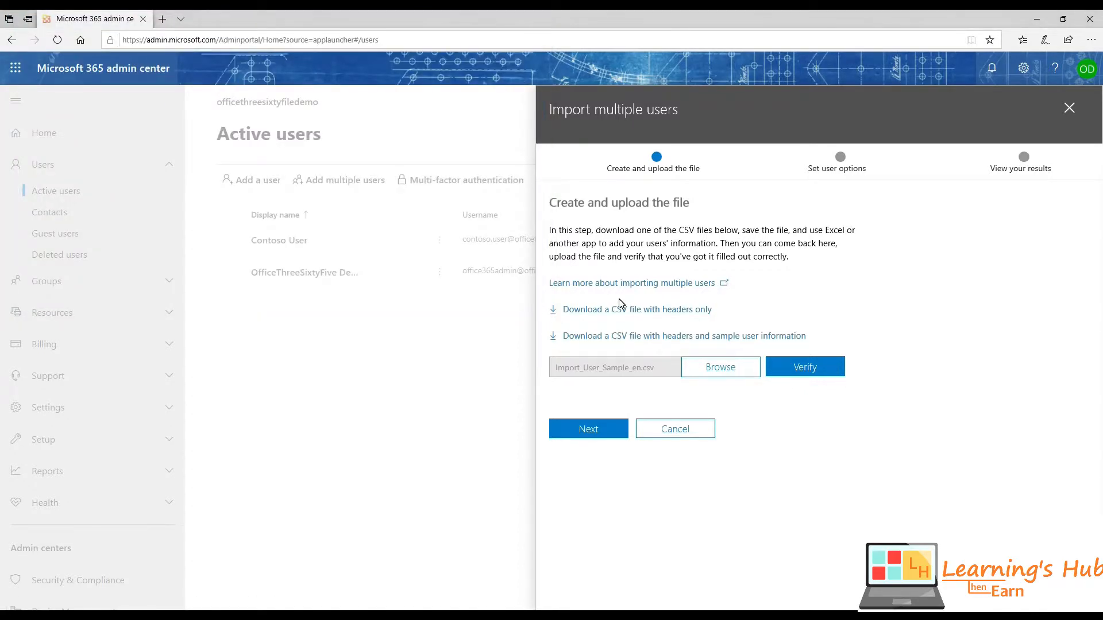
click(820, 369)
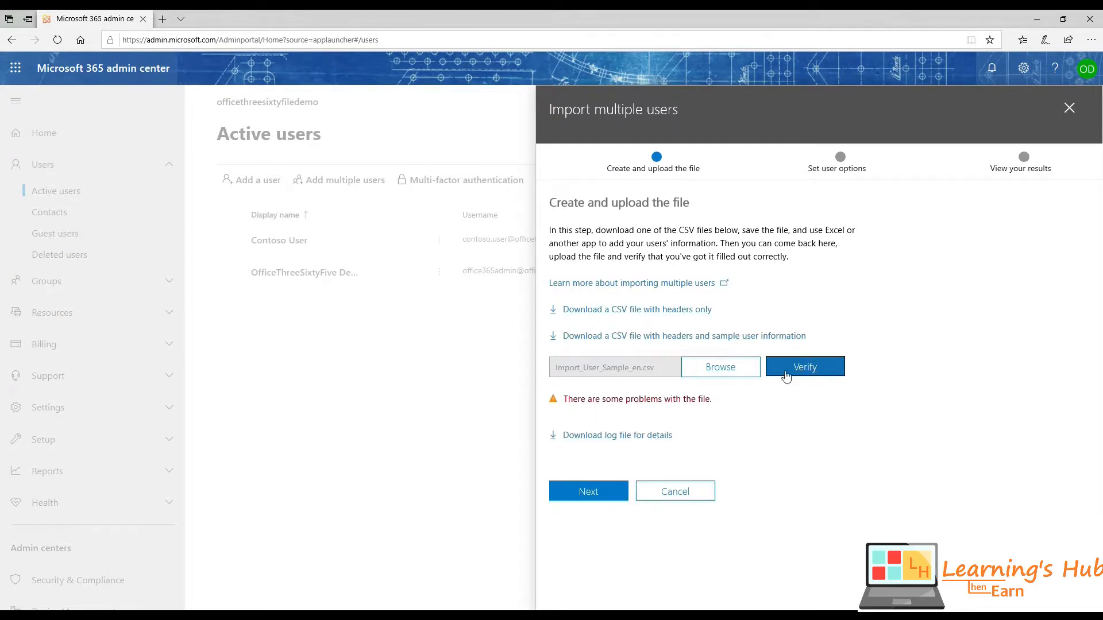
drag(566, 400, 710, 400)
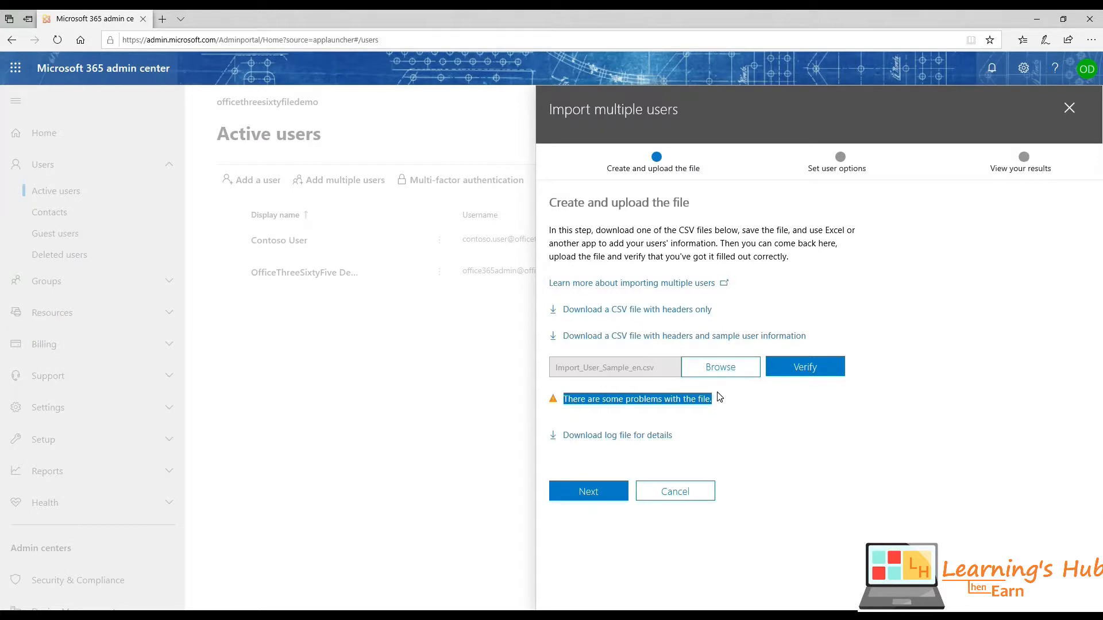
click(630, 437)
- Open the error log in Notepad, read the invalid-username errors for rows 2–6, then close it
click(592, 595)
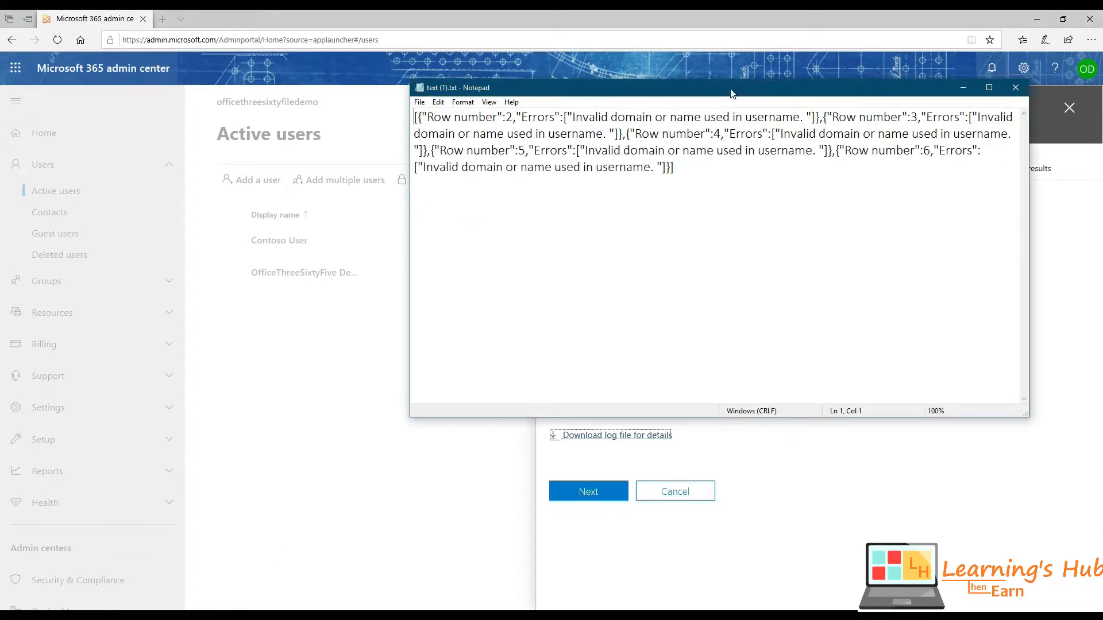
double_click(732, 93)
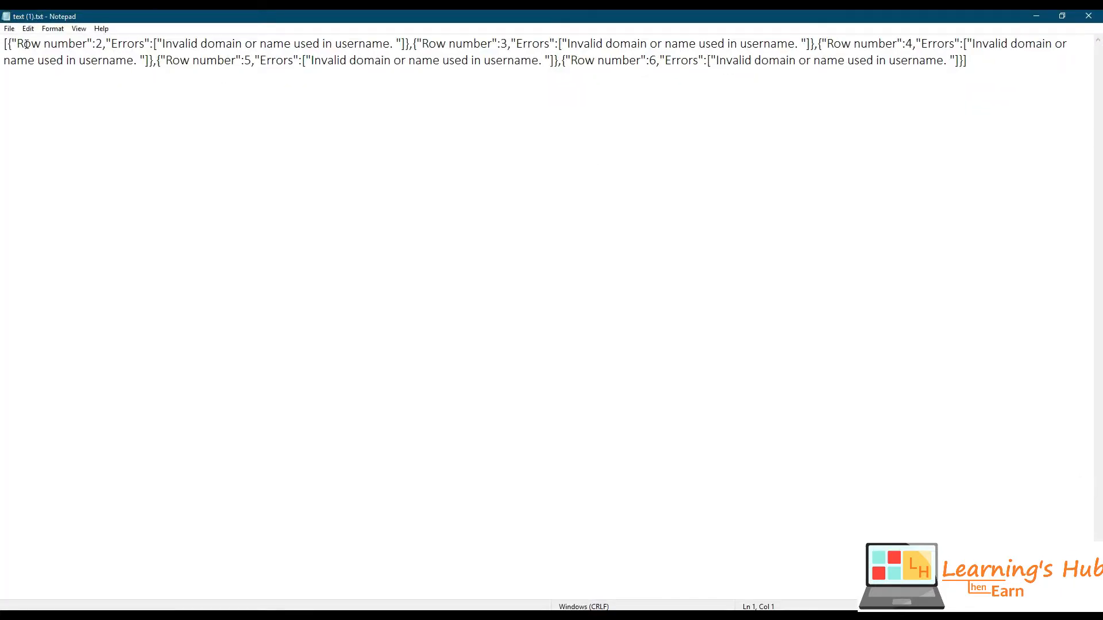
drag(18, 43, 84, 44)
click(97, 44)
double_click(110, 44)
drag(162, 43, 393, 45)
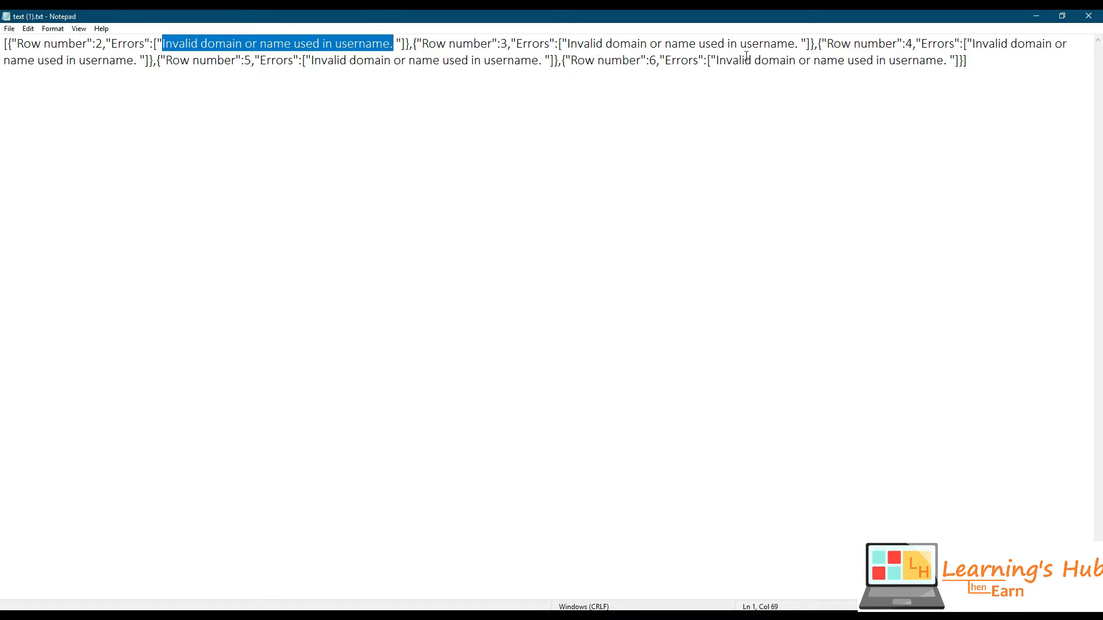
drag(717, 61, 939, 60)
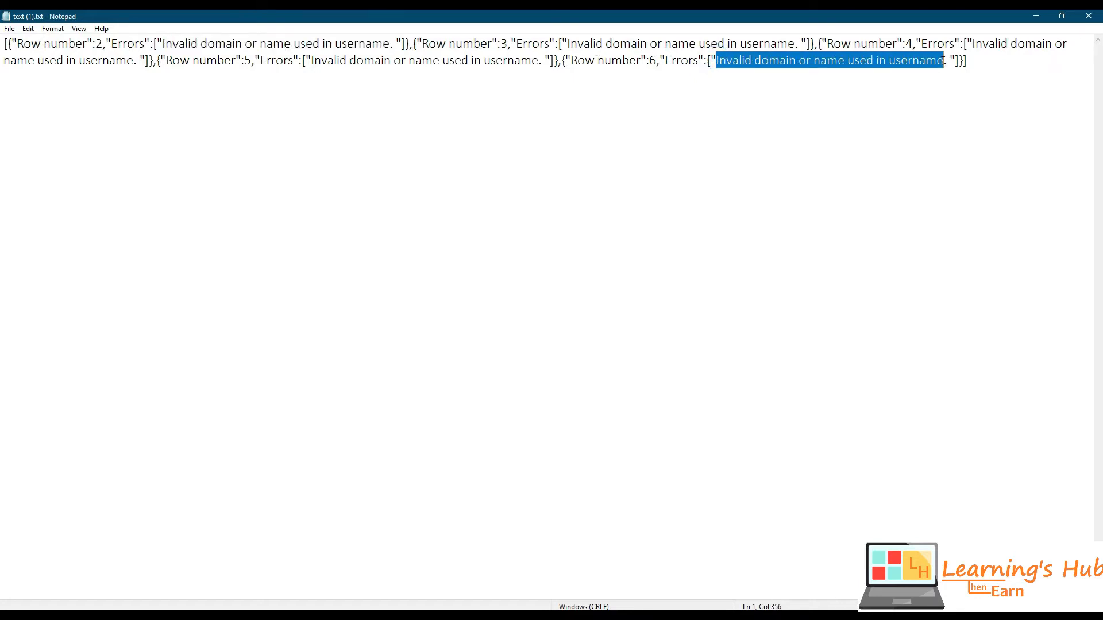
click(1088, 18)
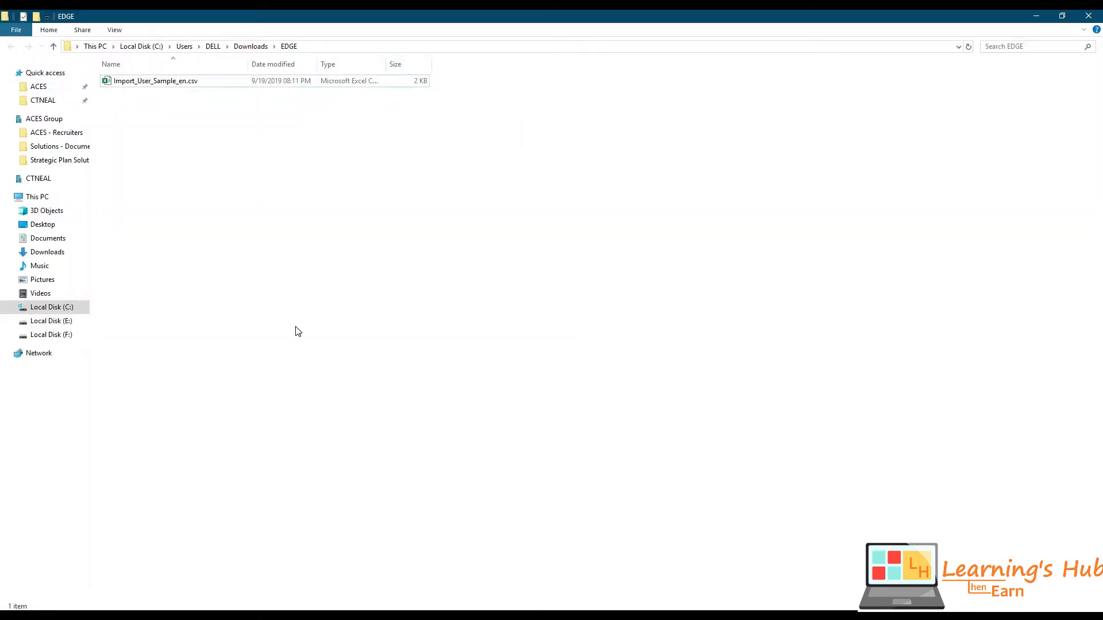
- Open Import_User_Sample_en.csv in Excel, widen column A, and clear the extra user rows 4–6
click(230, 182)
click(174, 85)
double_click(174, 85)
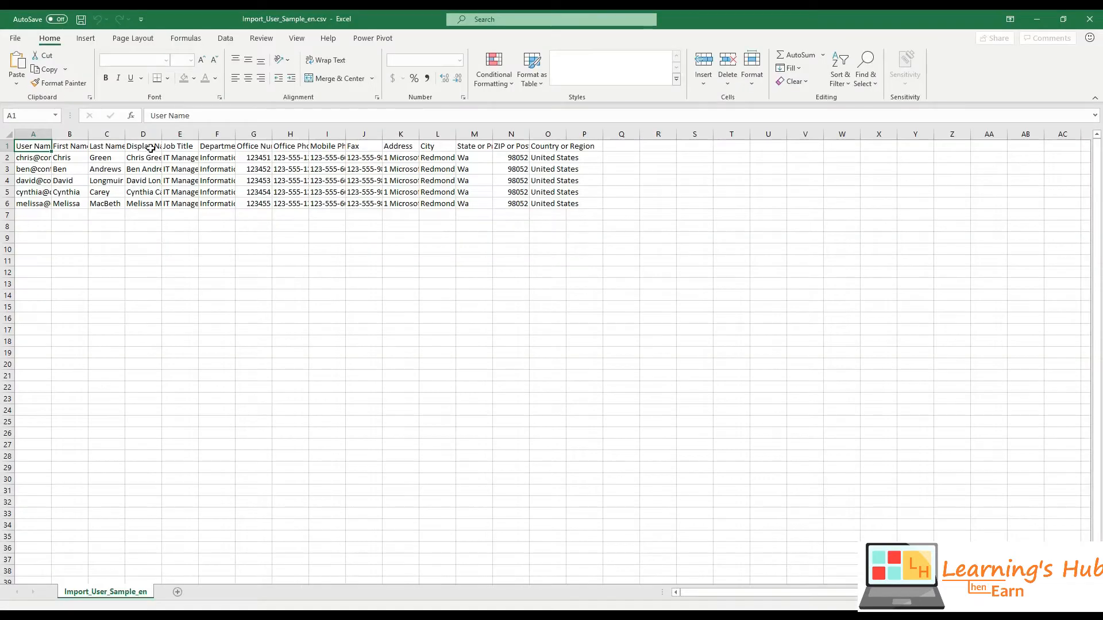
drag(52, 134, 115, 134)
drag(7, 203, 8, 182)
key(Delete)
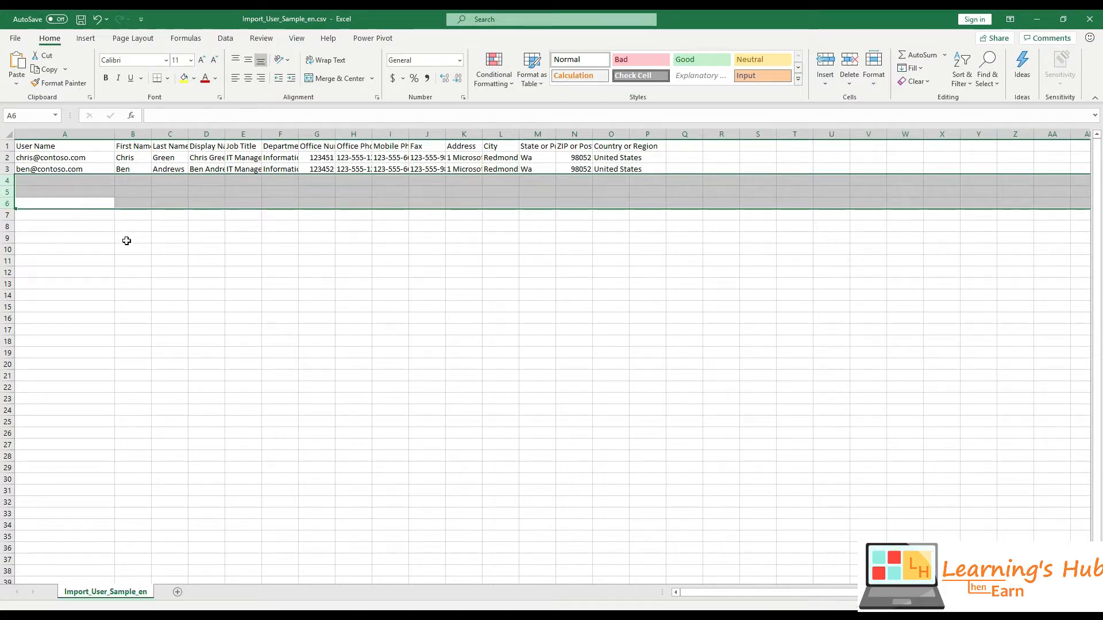
click(73, 156)
double_click(73, 156)
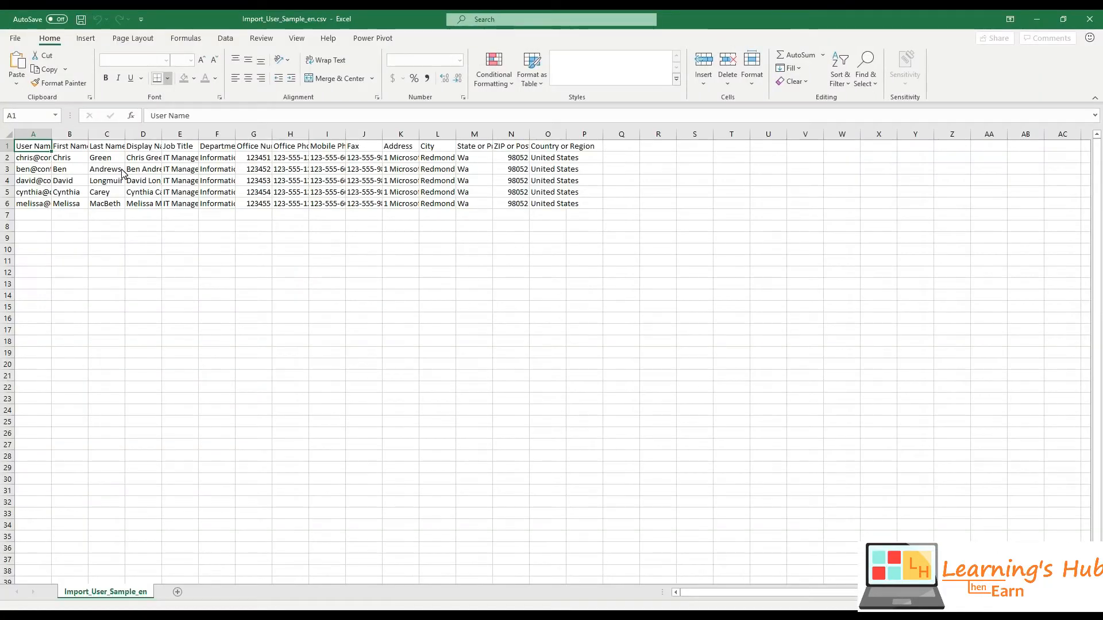
double_click(52, 134)
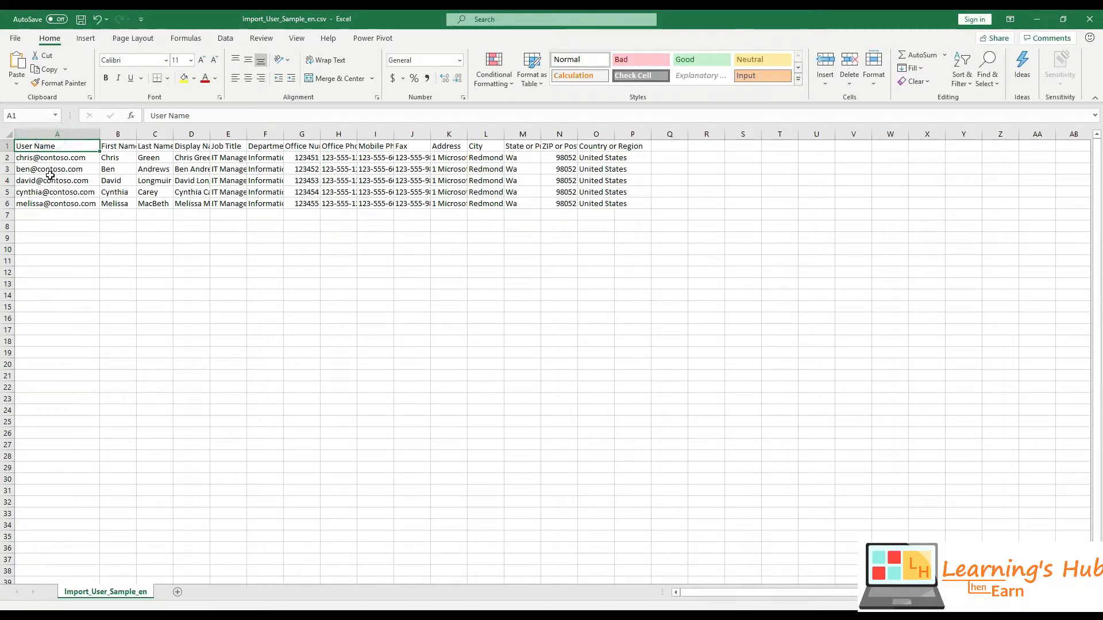
drag(9, 180, 9, 204)
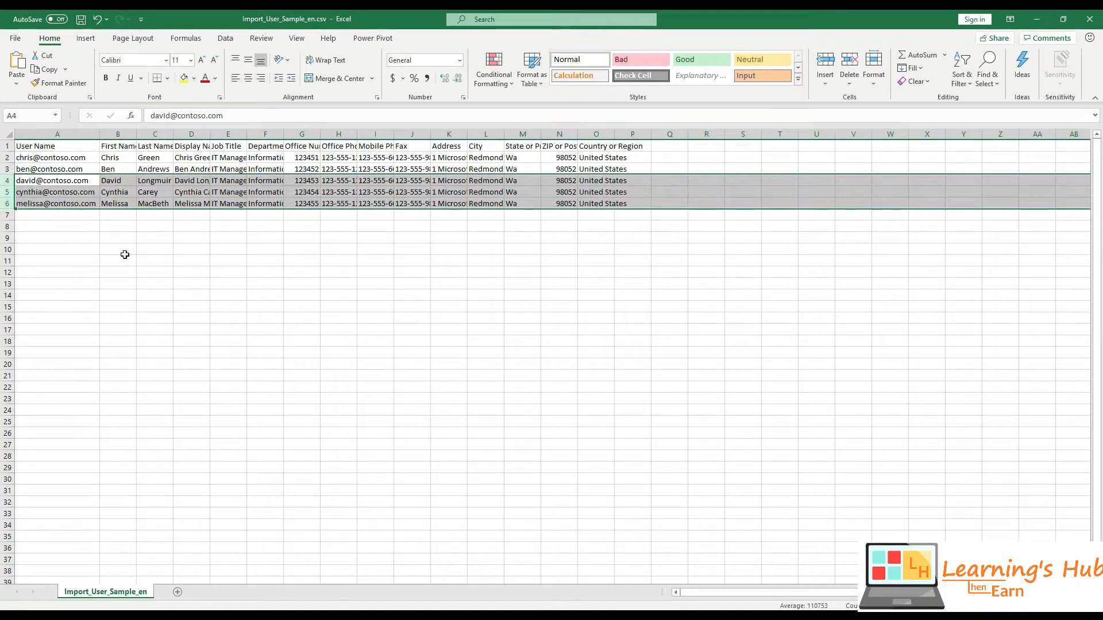
key(Delete)
key(Up)
key(Up)
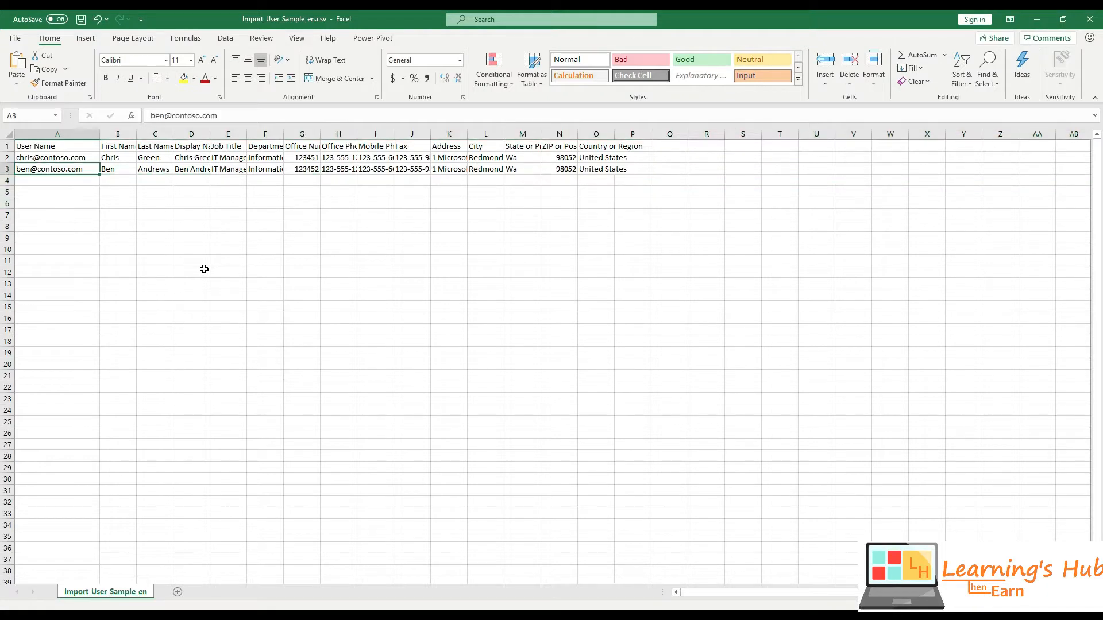
- Replace contoso.com with officethreesixtyfiledemo.onmicrosoft.com in both usernames, then save and close the CSV
double_click(70, 161)
double_click(59, 162)
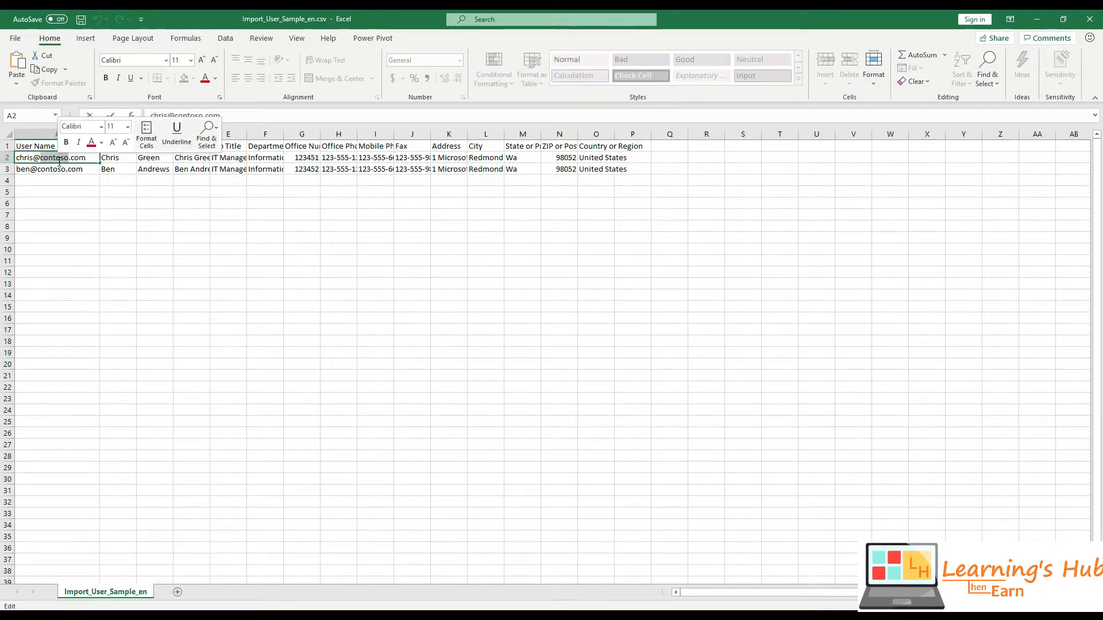
text(office)
text(threesix)
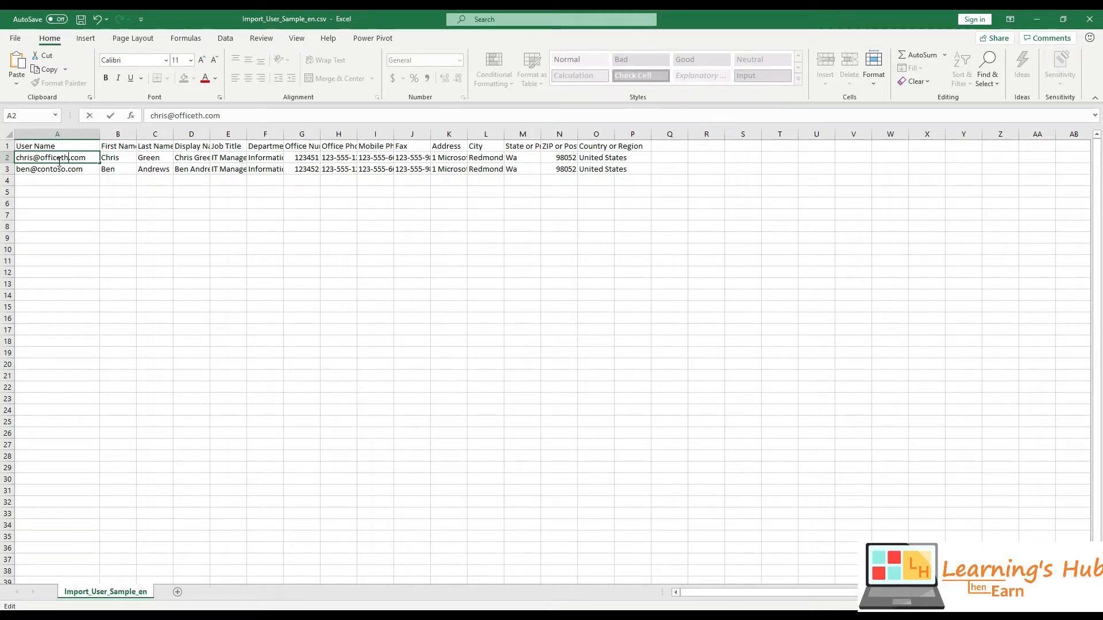
text(tyfiledemo.)
text(onmicrosoft)
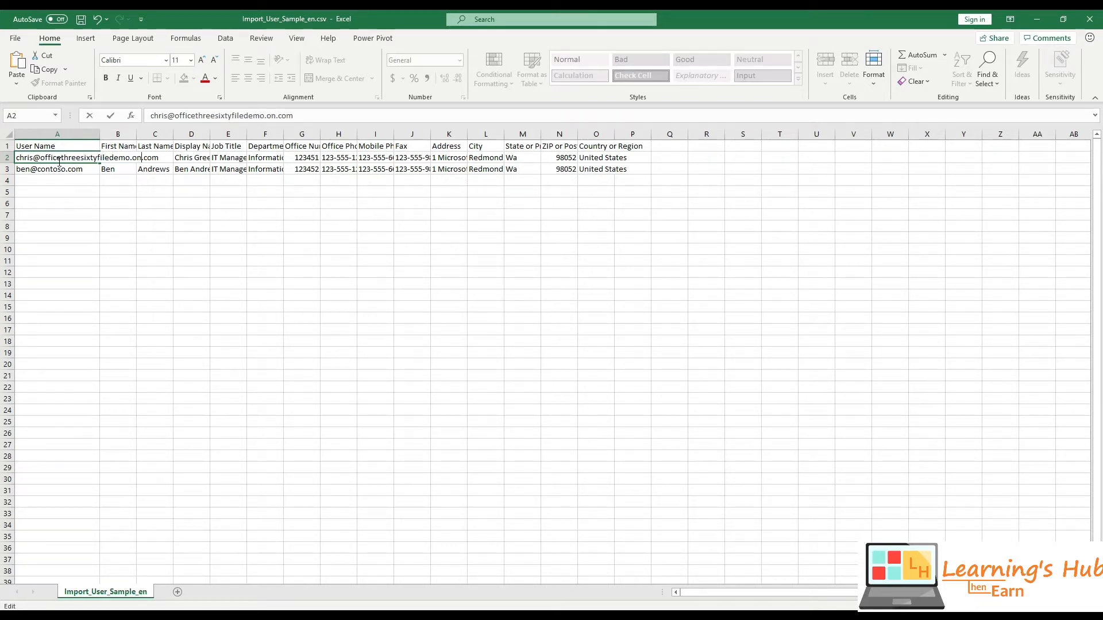
text(.)
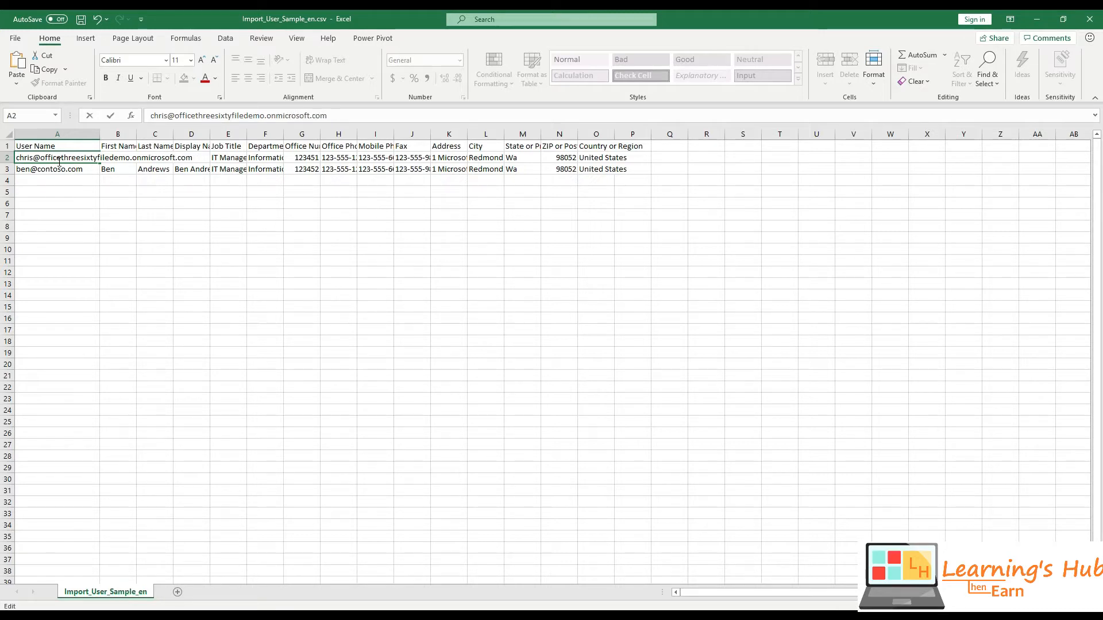
key(shift+Left)
key(shift+Left)
key(shift+Left)
key(shift+Left)
key(shift+Left)
key(shift+Left)
key(shift+Left)
key(shift+Left)
key(shift+Left)
key(shift+Left)
key(shift+Left)
key(shift+Left)
key(shift+Left)
key(shift+Left)
key(shift+Left)
key(shift+Left)
key(shift+Left)
key(shift+Left)
key(shift+Left)
key(shift+Left)
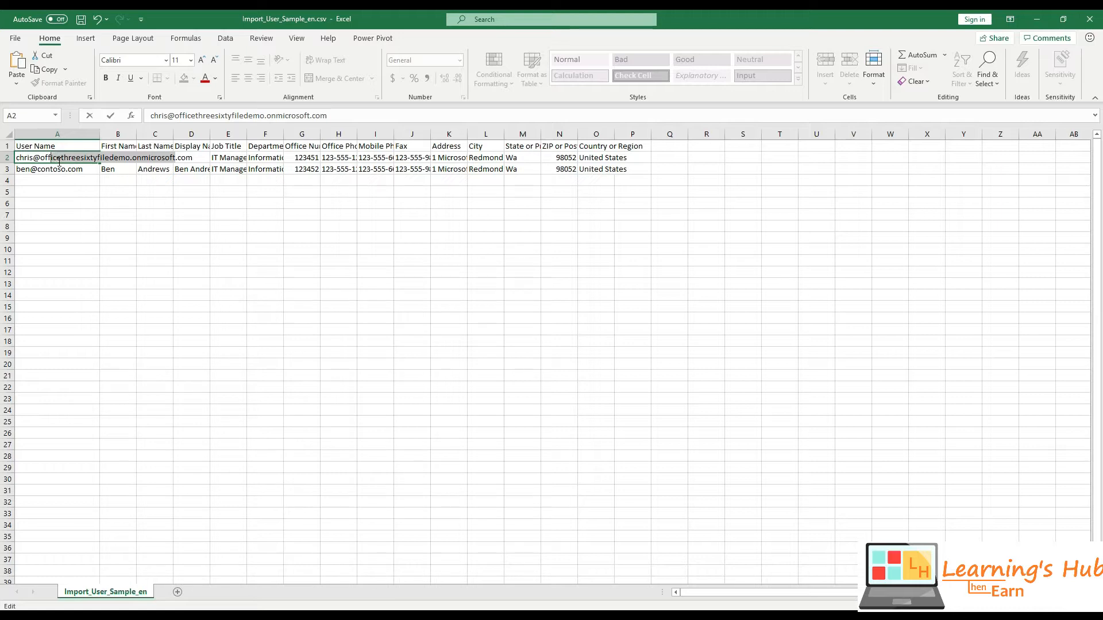
key(ctrl+c)
click(59, 169)
double_click(59, 169)
key(ctrl+v)
click(77, 200)
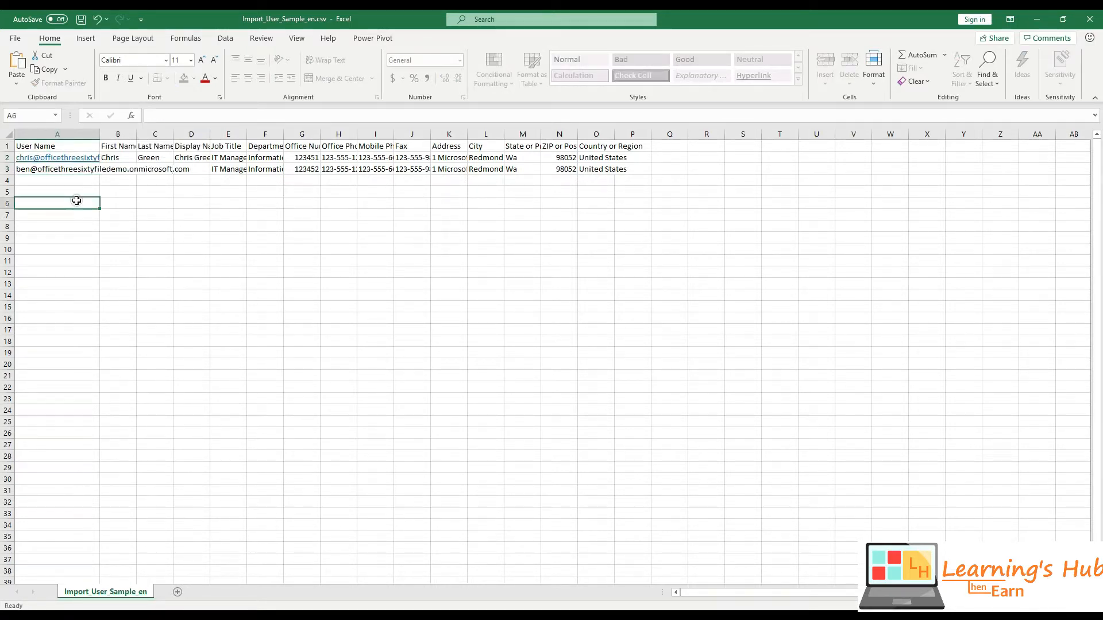
key(ctrl+s)
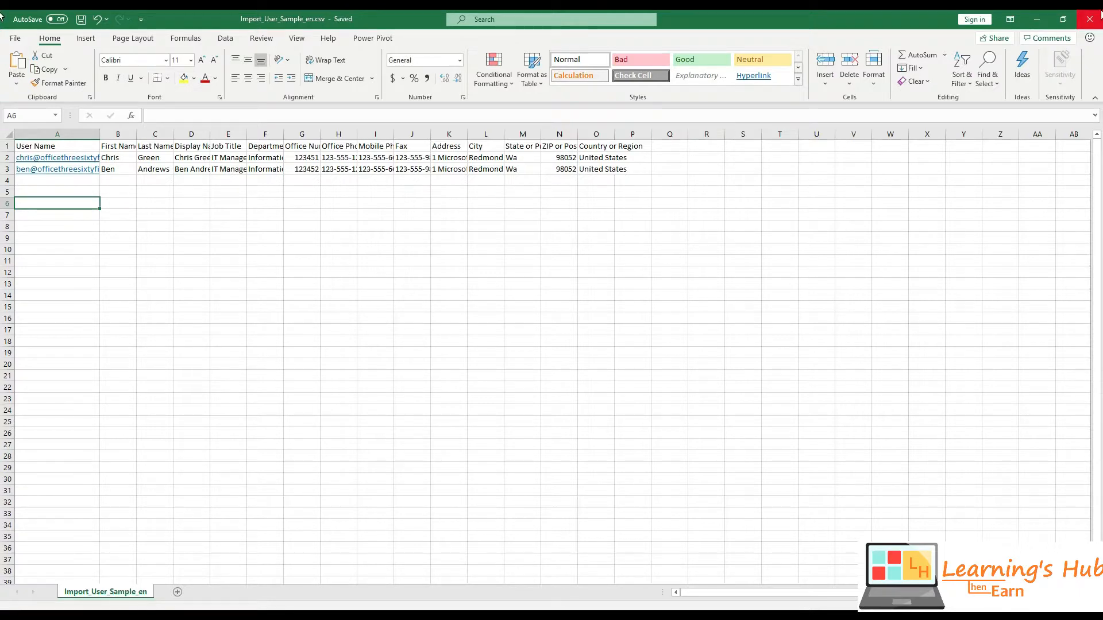
click(1090, 19)
key(alt+Tab)
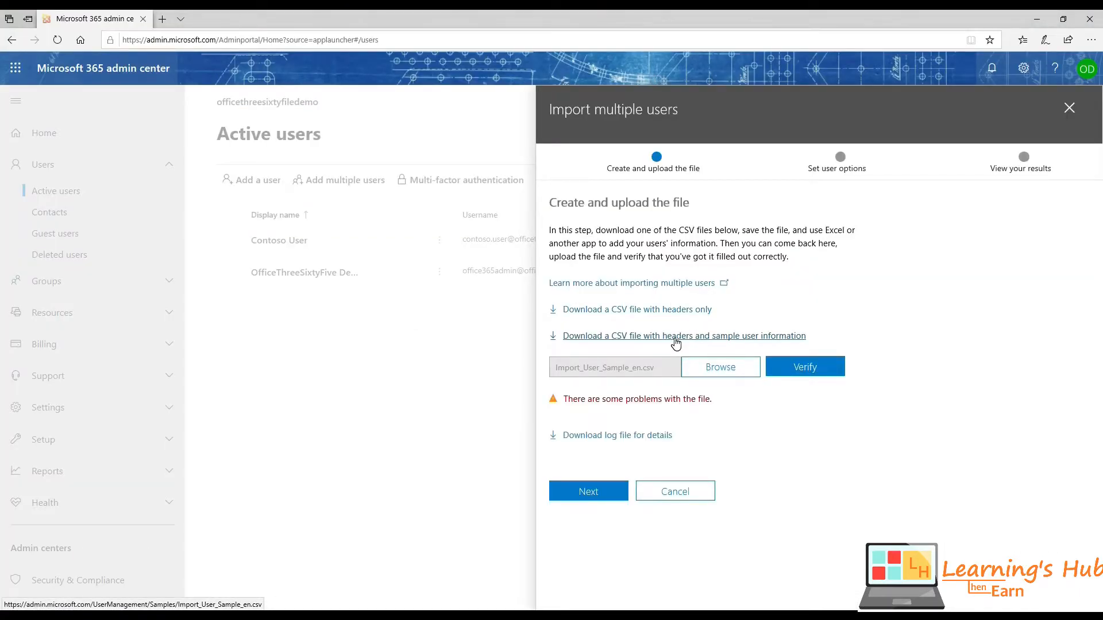
- Upload the edited Import_User_Sample_en.csv, confirm it verifies as good, and continue to user options
click(746, 369)
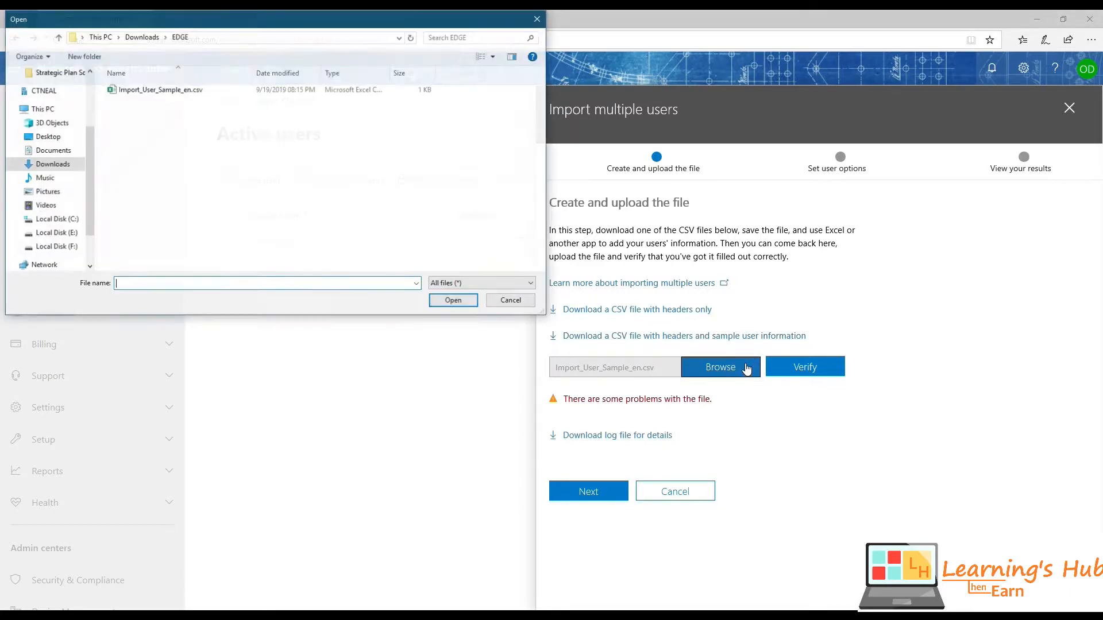
click(188, 97)
double_click(188, 98)
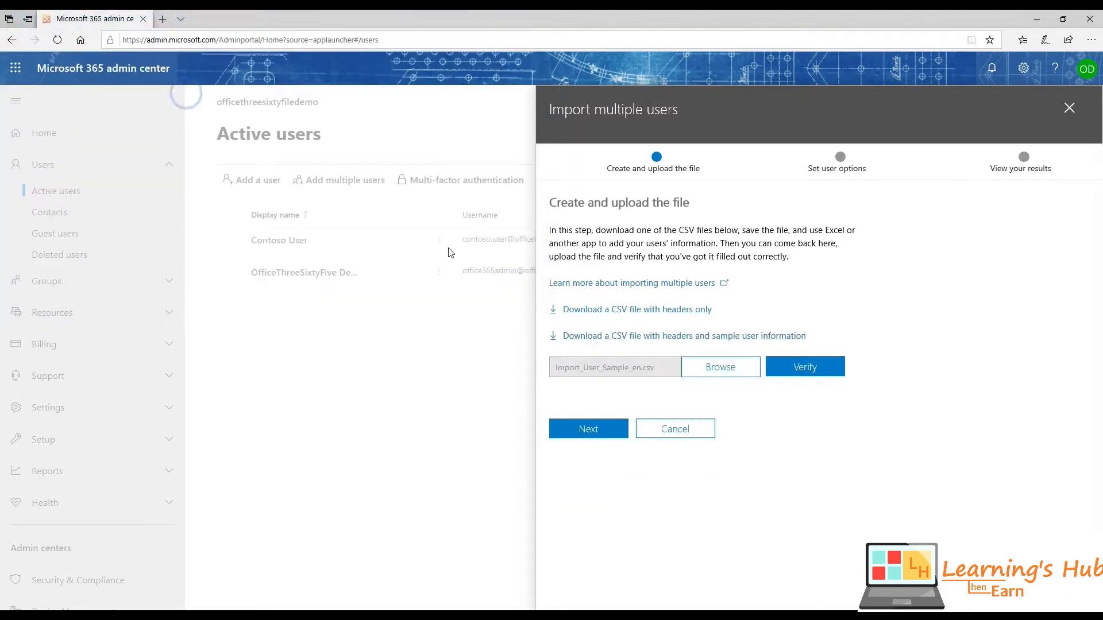
click(804, 367)
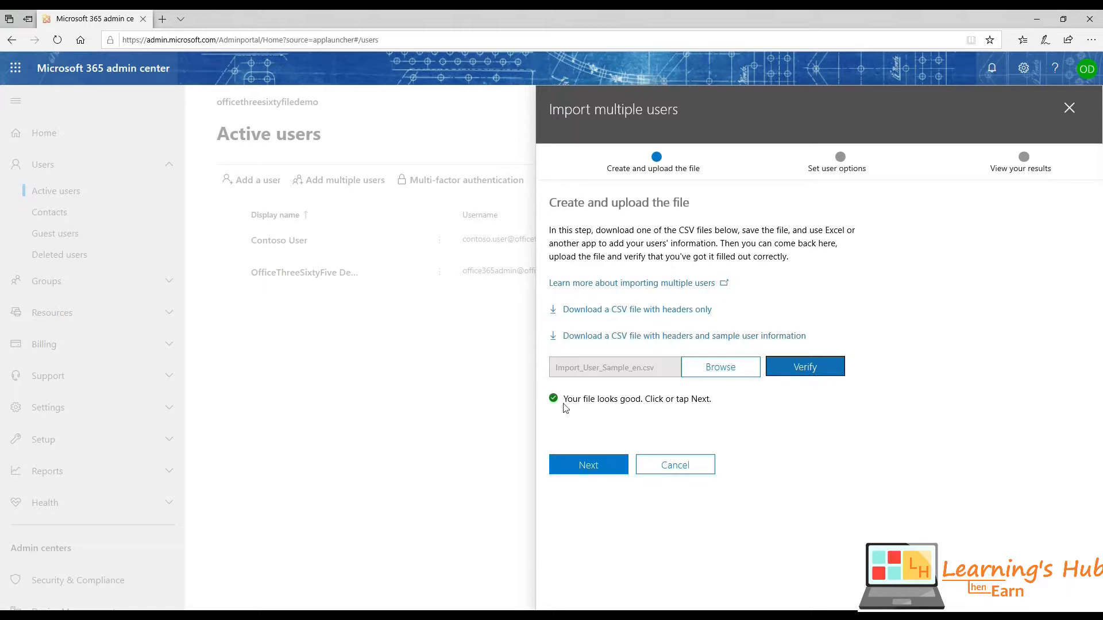
drag(564, 399, 641, 400)
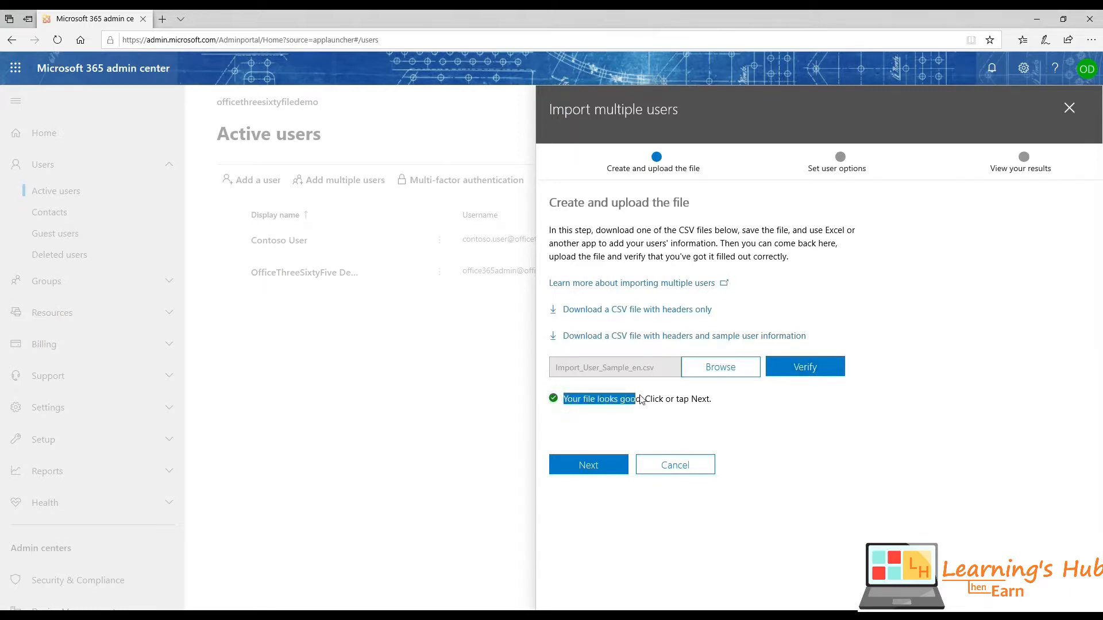
click(608, 466)
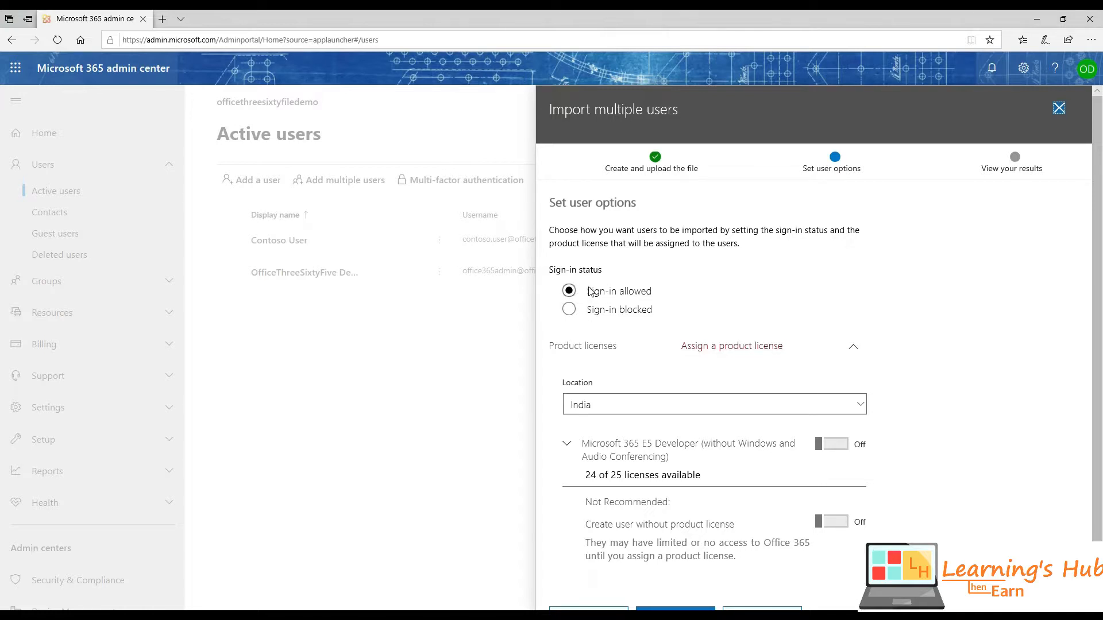
- Keep sign-in allowed, assign the Microsoft 365 E5 Developer license, and run the import creating 2 users
drag(587, 292, 647, 291)
scroll(670, 286, down, 1)
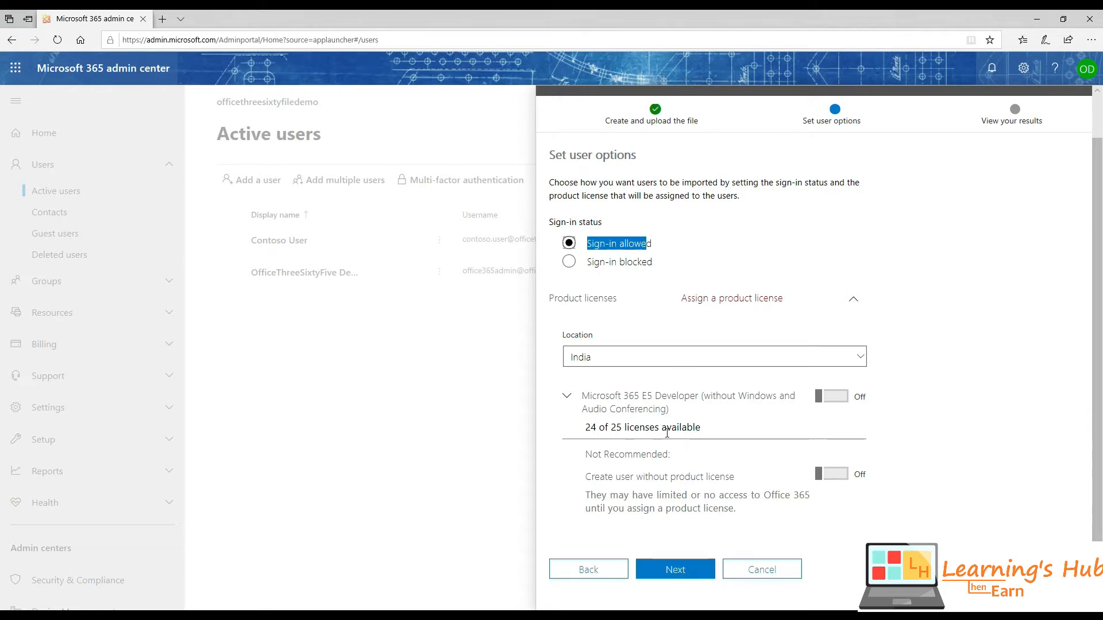
click(821, 401)
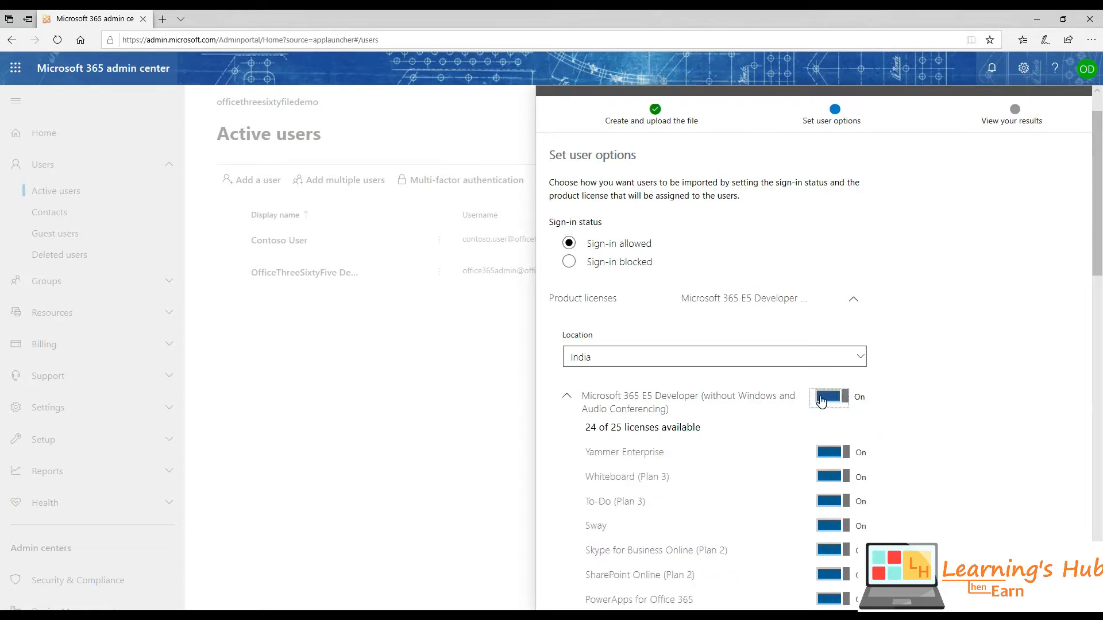
scroll(759, 397, down, 8)
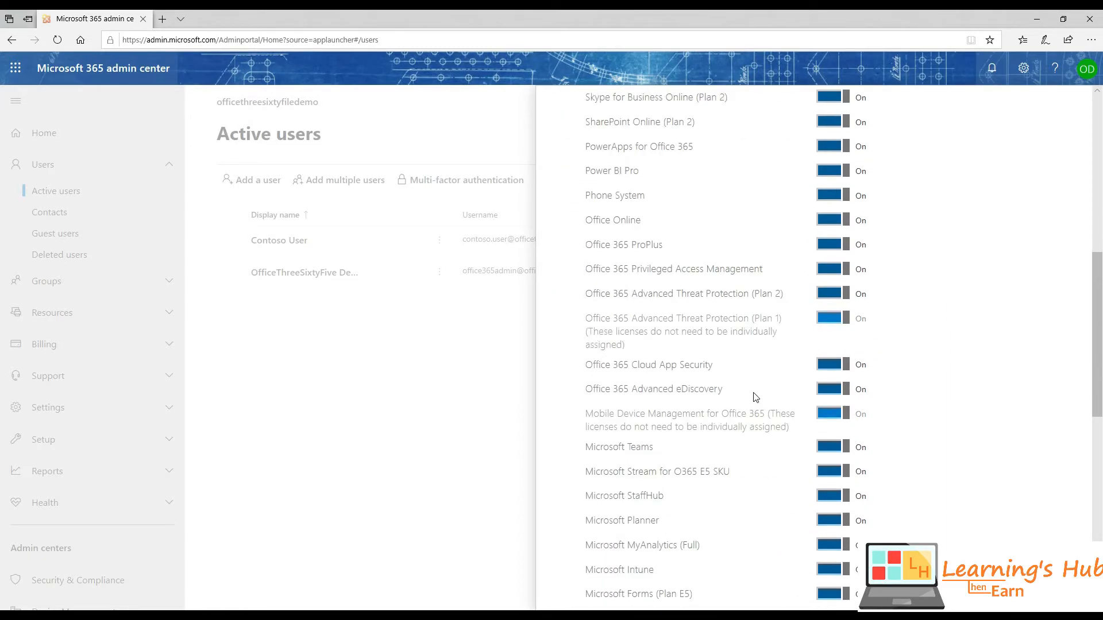
scroll(754, 395, down, 10)
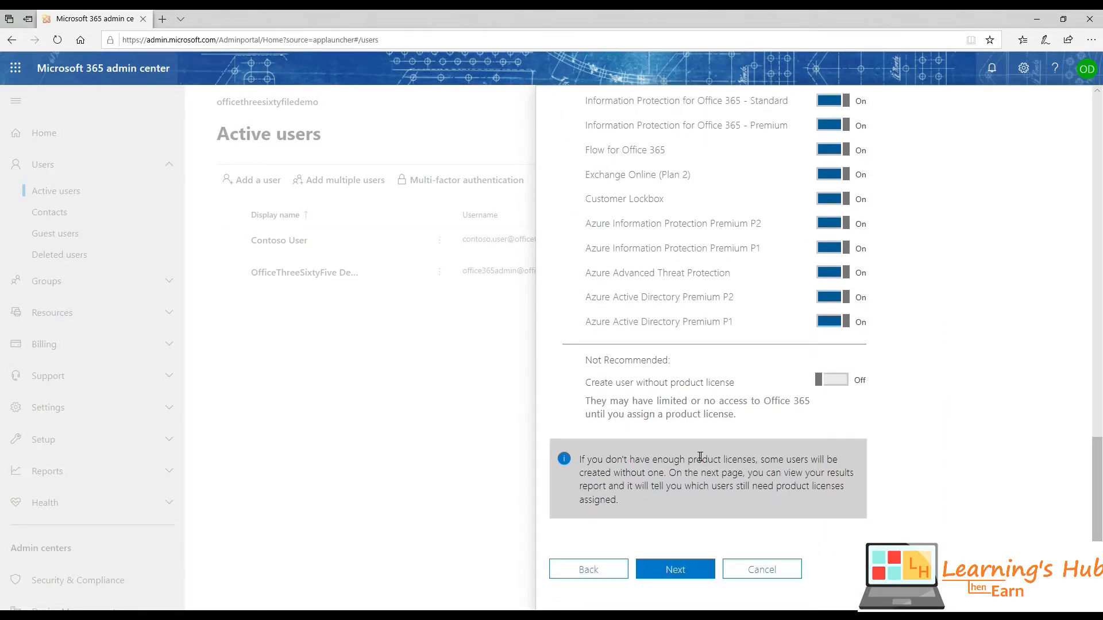
click(679, 566)
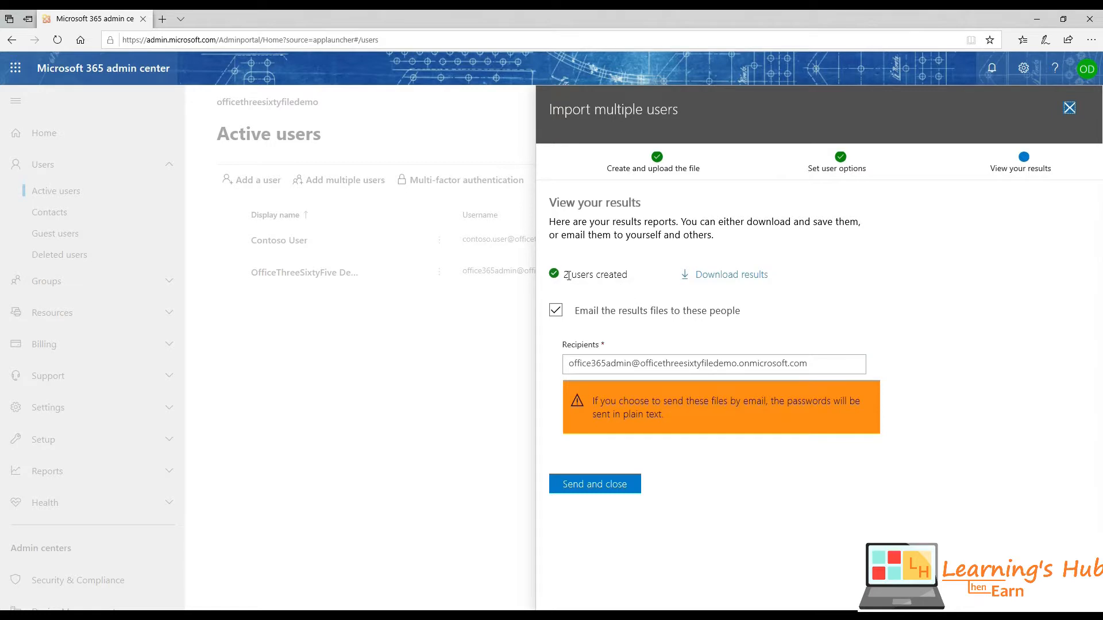
drag(565, 274, 629, 278)
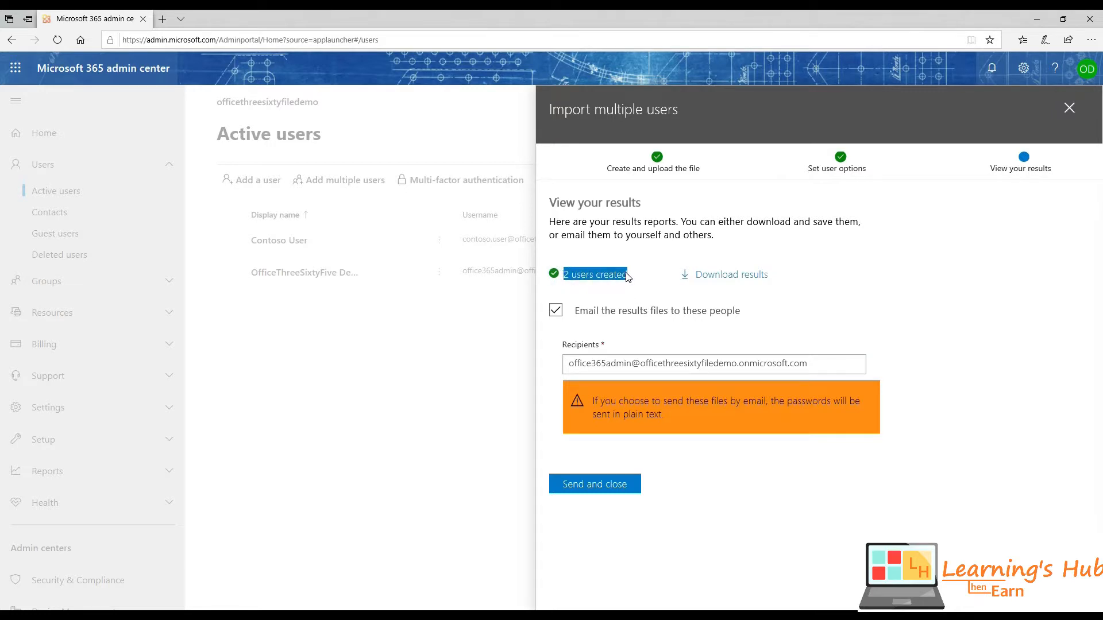
- Download the import results and open the downloaded CSV from the download bar
click(716, 276)
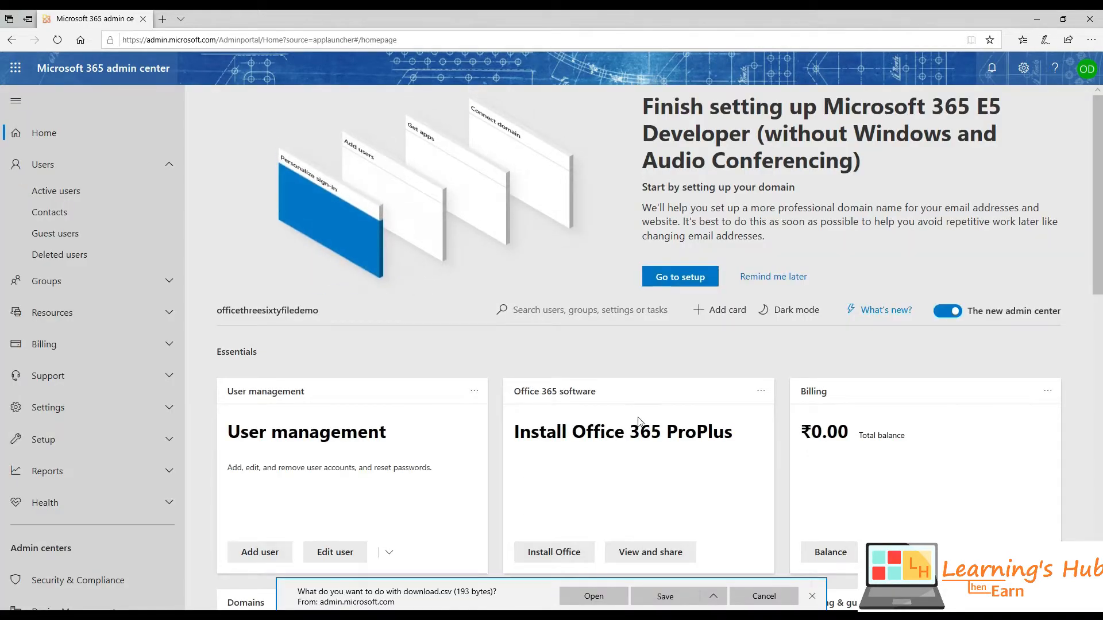
click(602, 598)
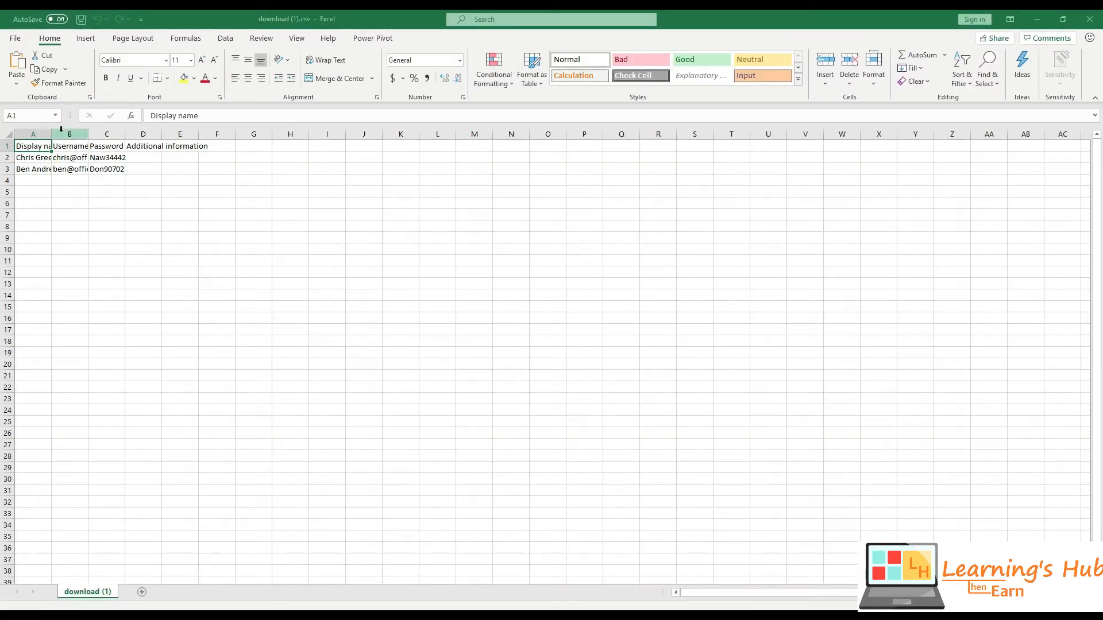
- Widen the results columns to review both users' names, usernames and passwords, then close the file
double_click(52, 134)
drag(49, 154, 43, 168)
click(579, 350)
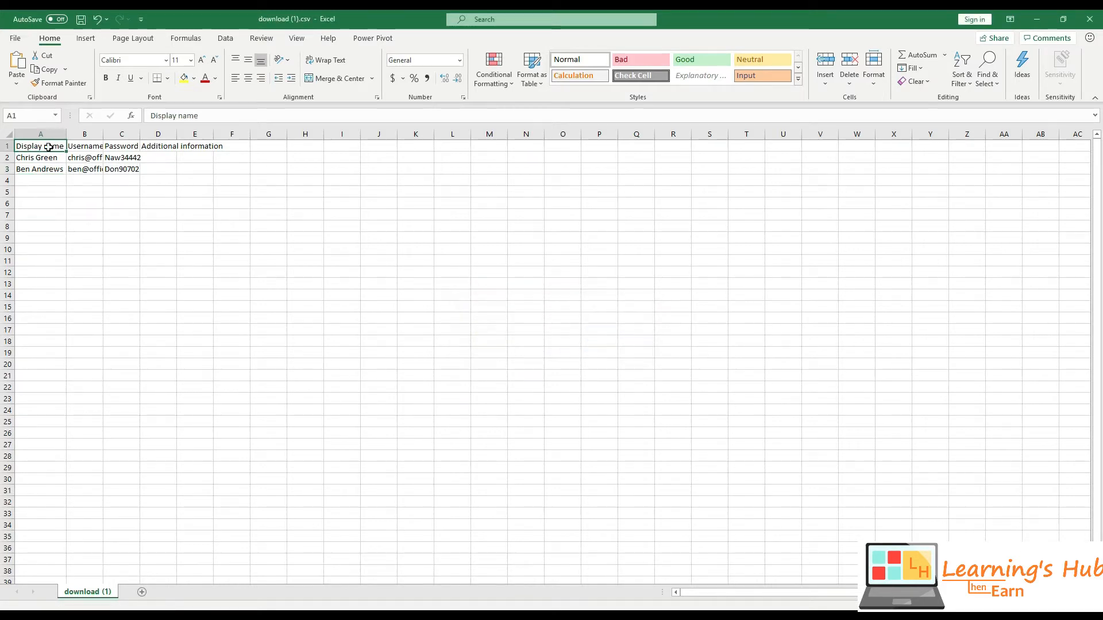
click(46, 134)
double_click(104, 134)
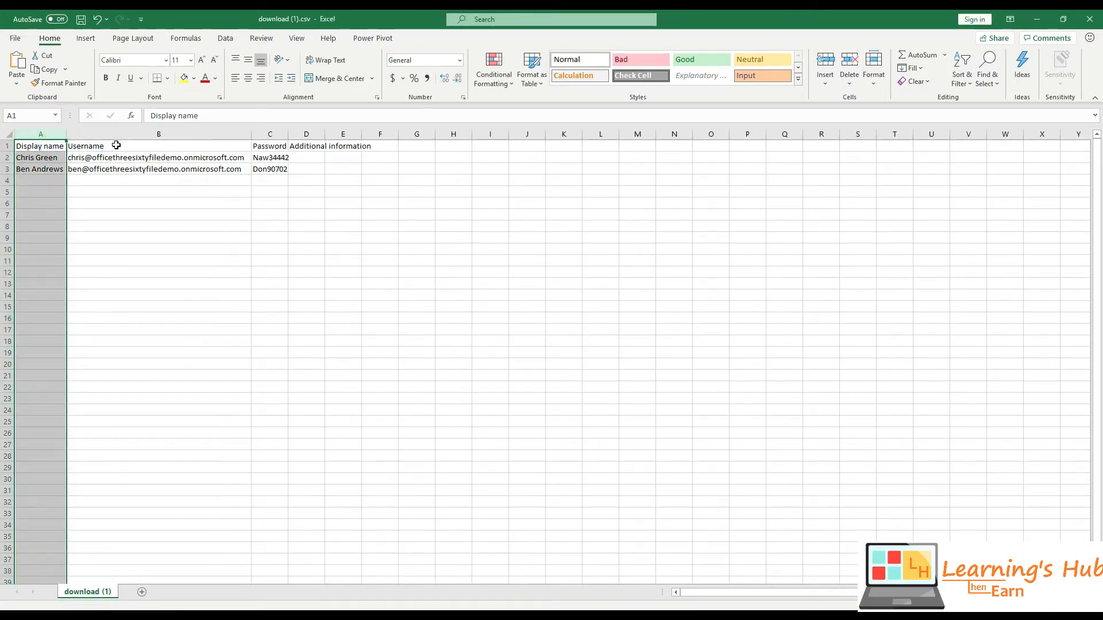
click(115, 157)
drag(53, 160, 46, 170)
click(95, 158)
click(118, 176)
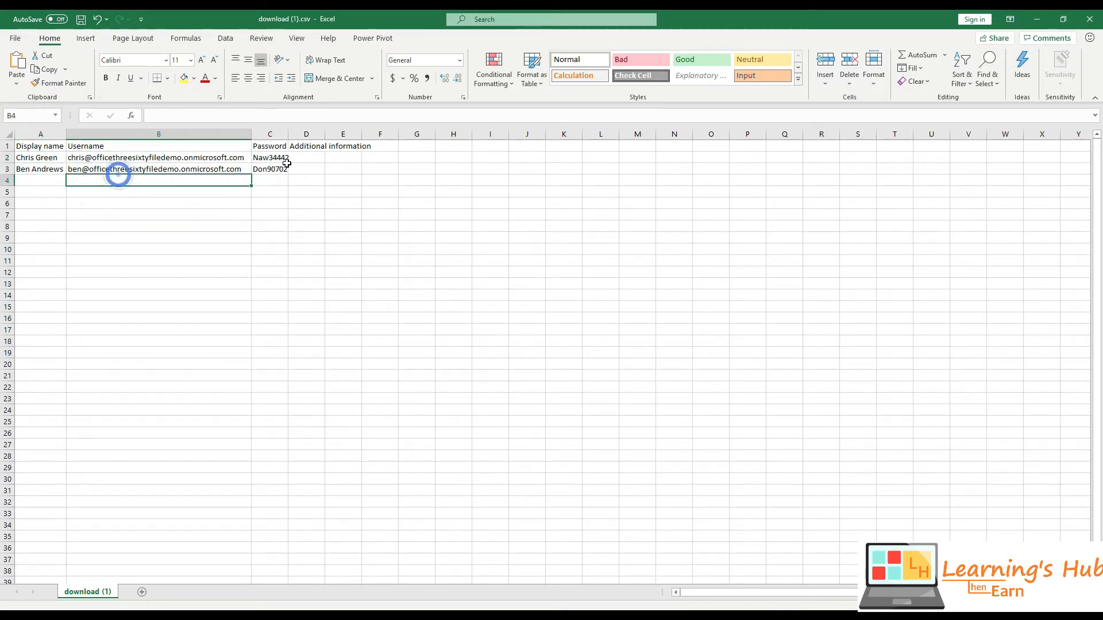
click(276, 171)
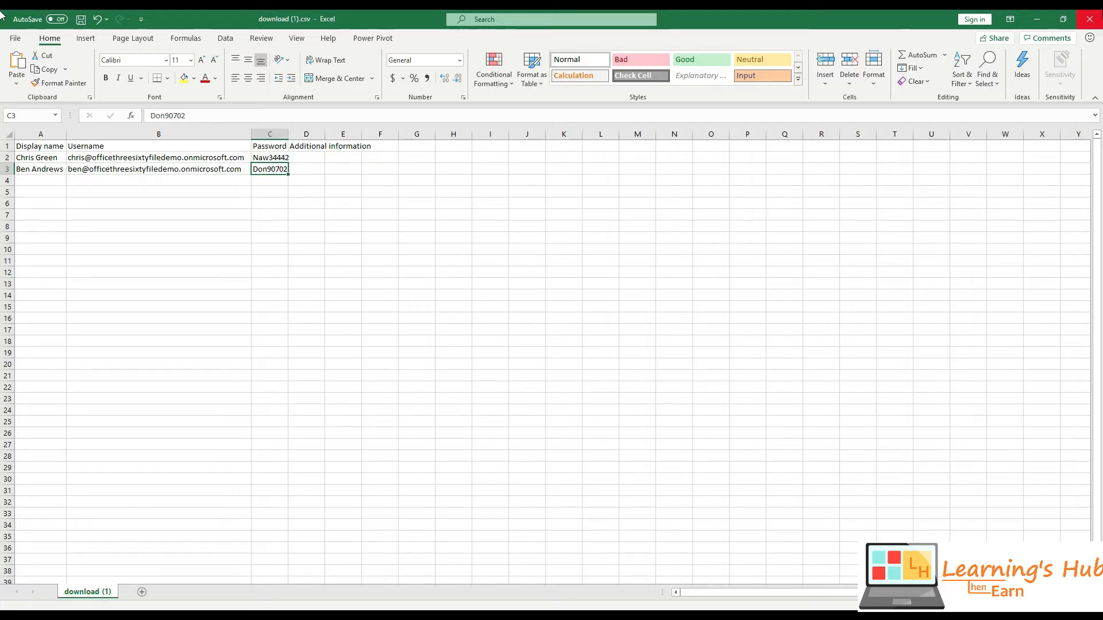
click(1090, 19)
- Close the Excel file without saving and show the Active users list with both newly licensed users
click(556, 330)
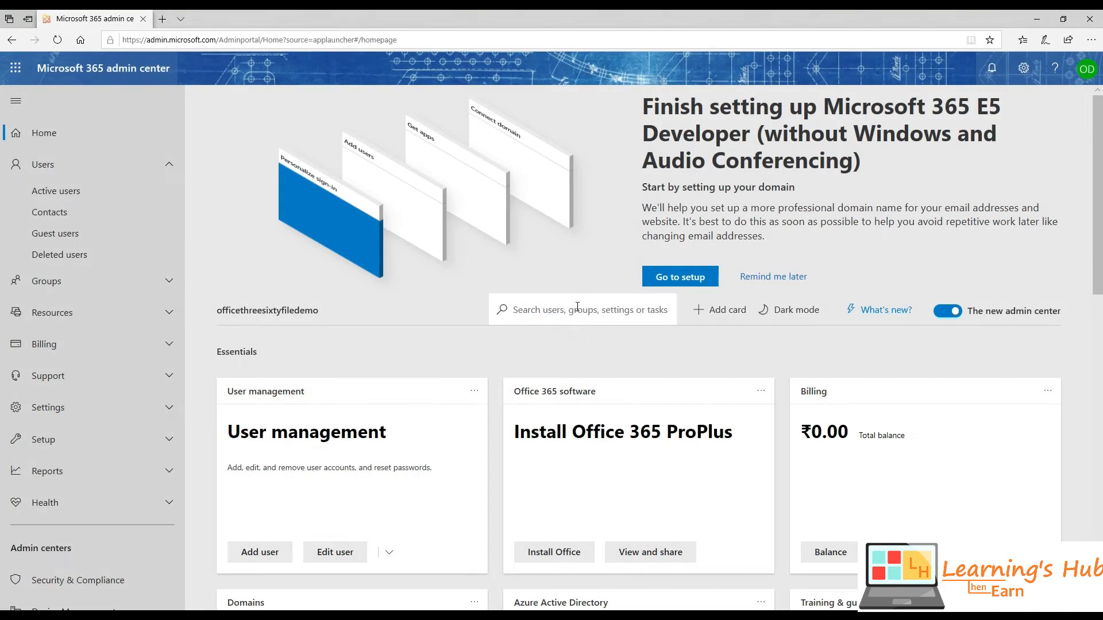
scroll(530, 400, up, 2)
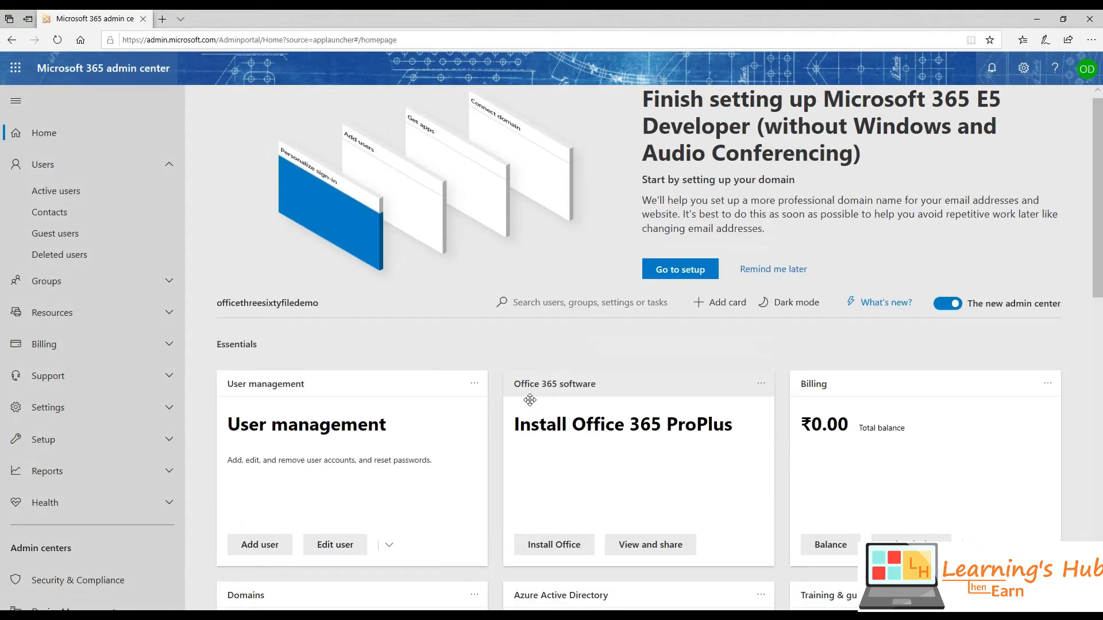
click(80, 195)
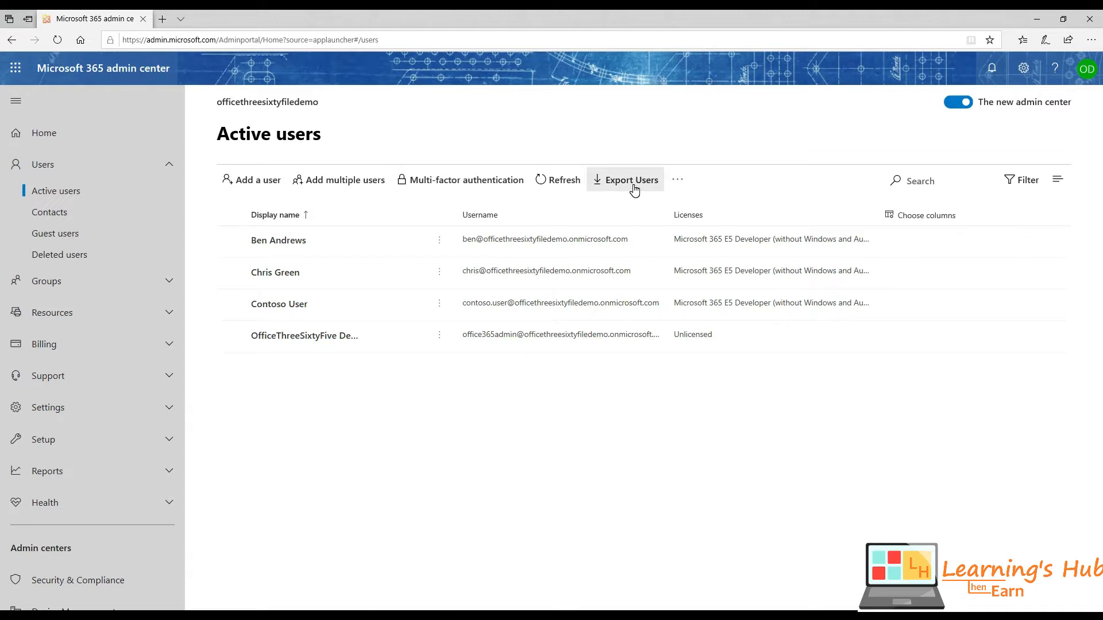
- Export all active users to users_9_19_2019 2_51_14 PM.csv and open it in Excel
click(634, 190)
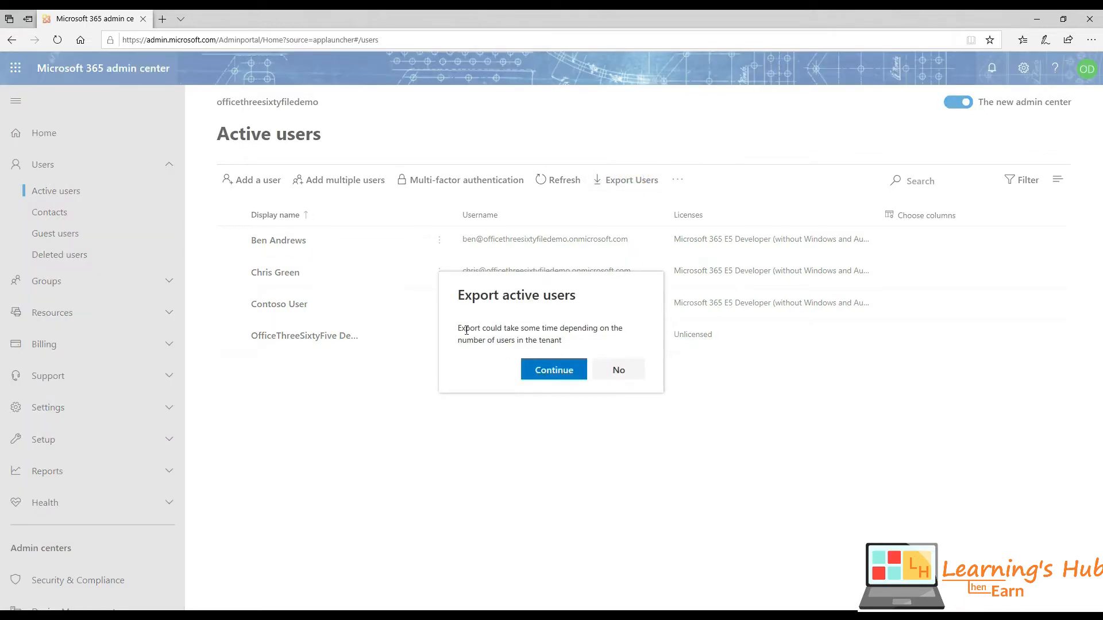
drag(462, 329, 574, 345)
click(574, 343)
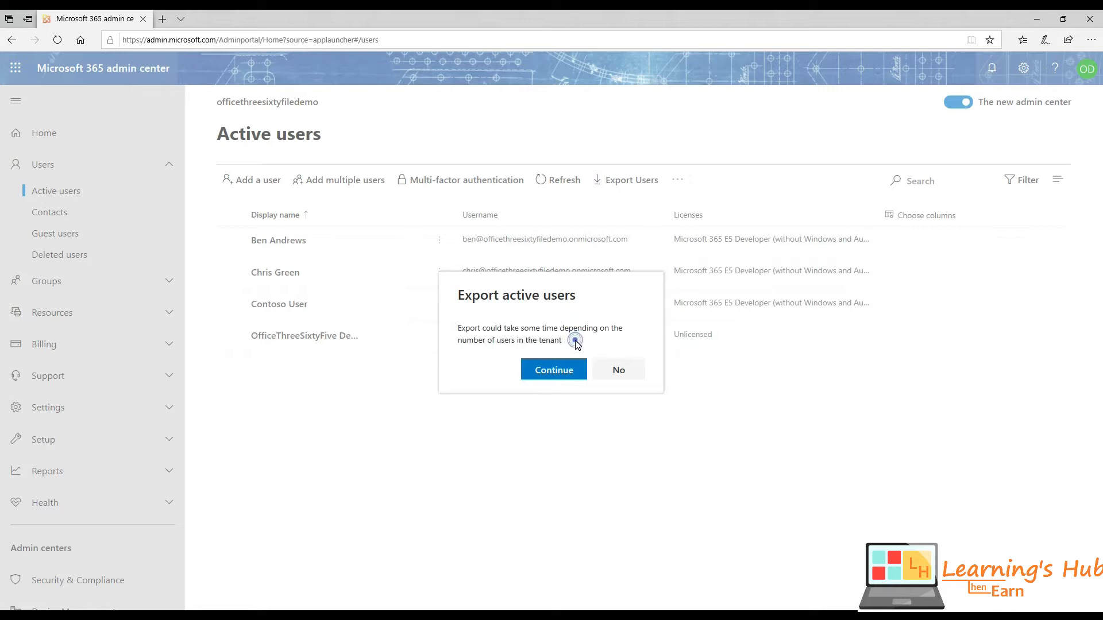
click(554, 370)
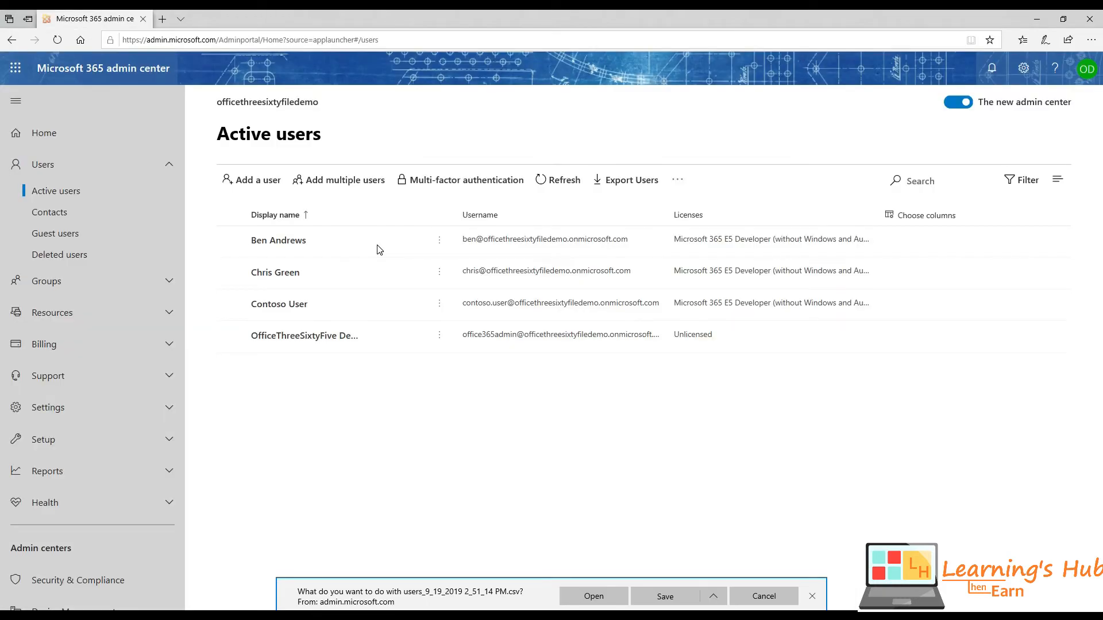
click(594, 596)
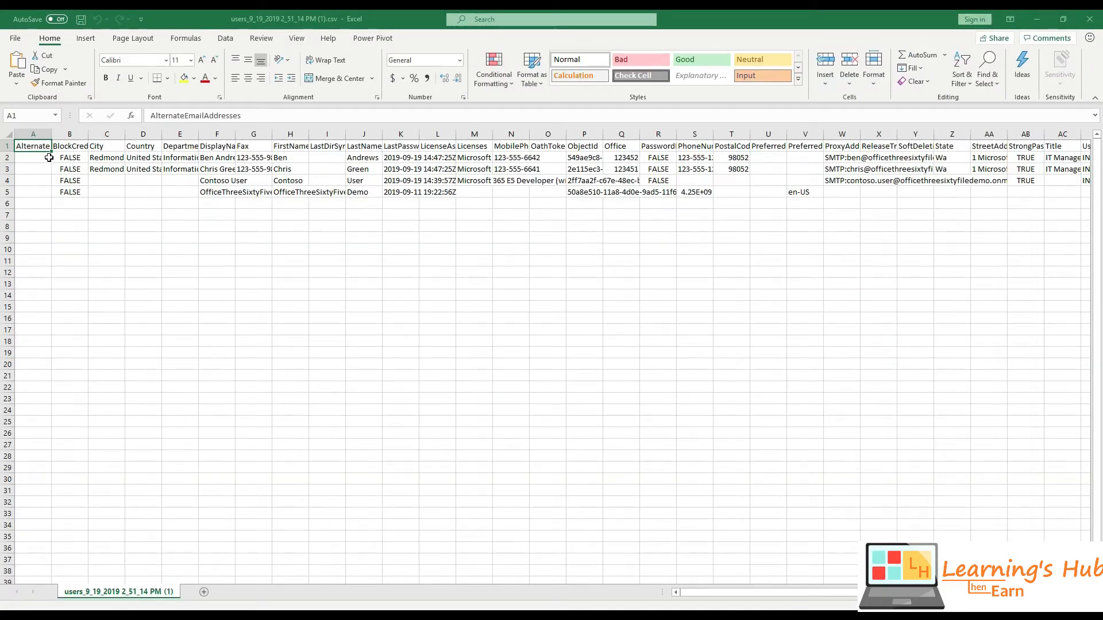
- Autofit every column of the exported users sheet, review it, then close Excel without saving
click(9, 135)
double_click(52, 134)
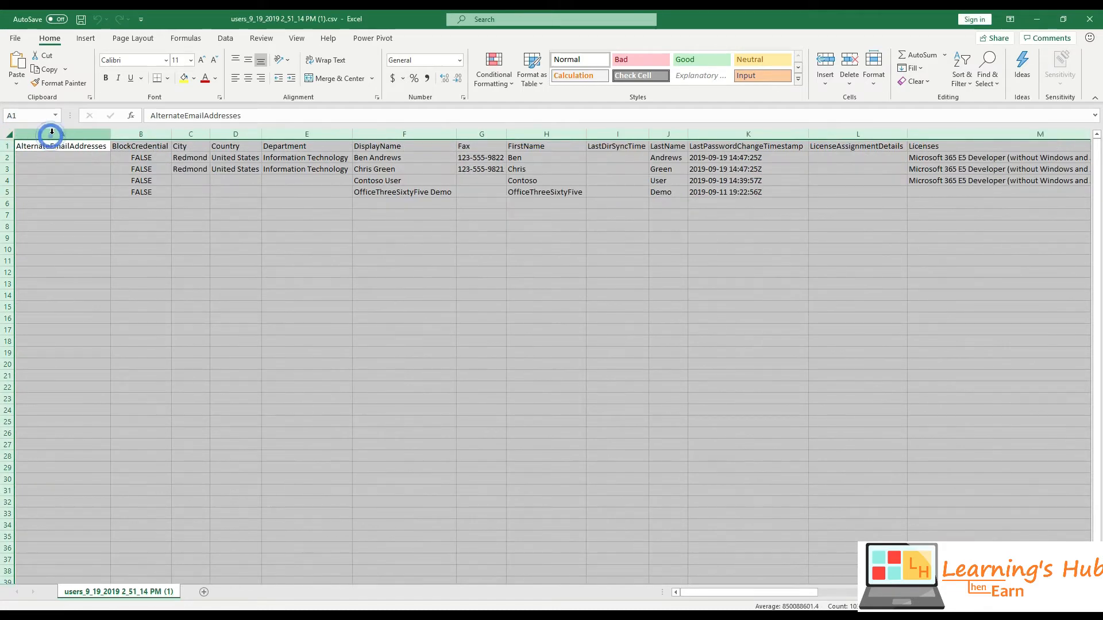
drag(703, 593, 1034, 597)
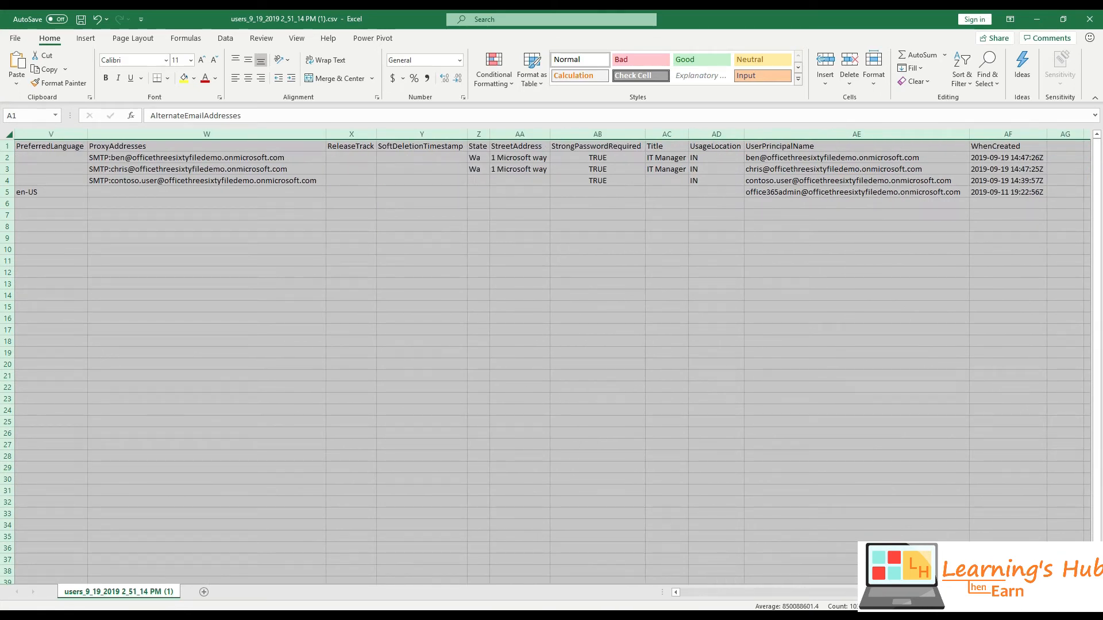
click(1090, 19)
click(552, 331)
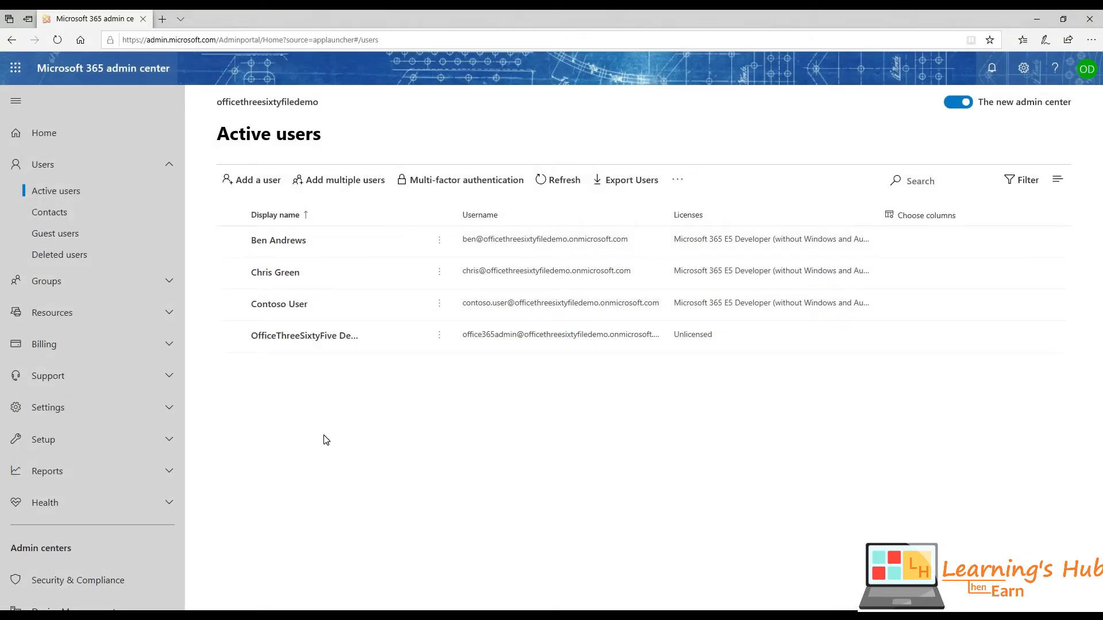
click(929, 178)
text(conto)
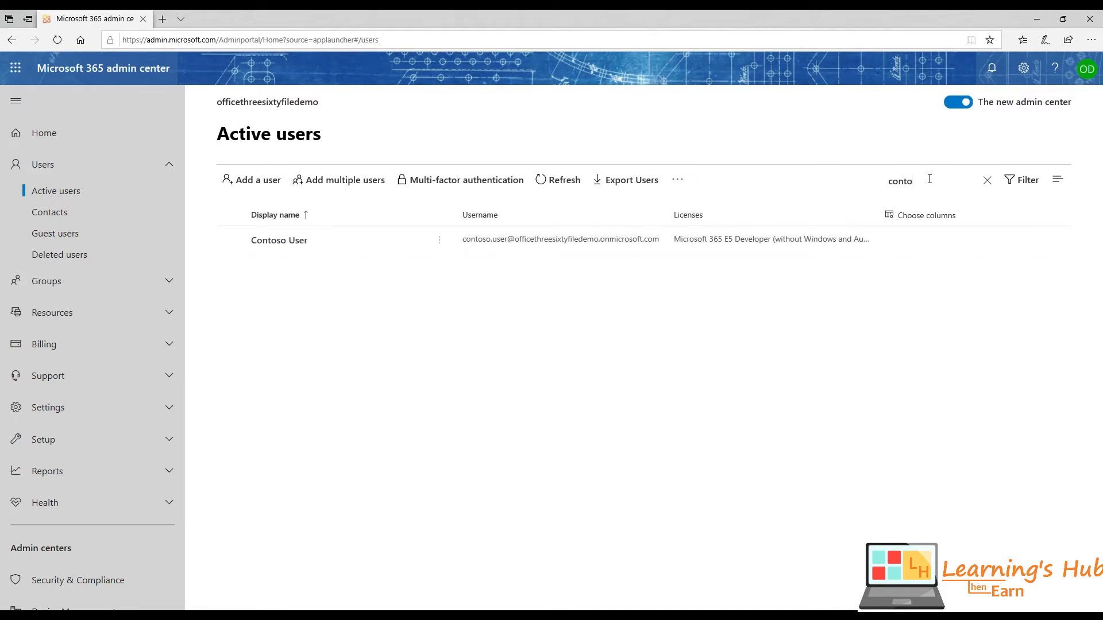
click(986, 180)
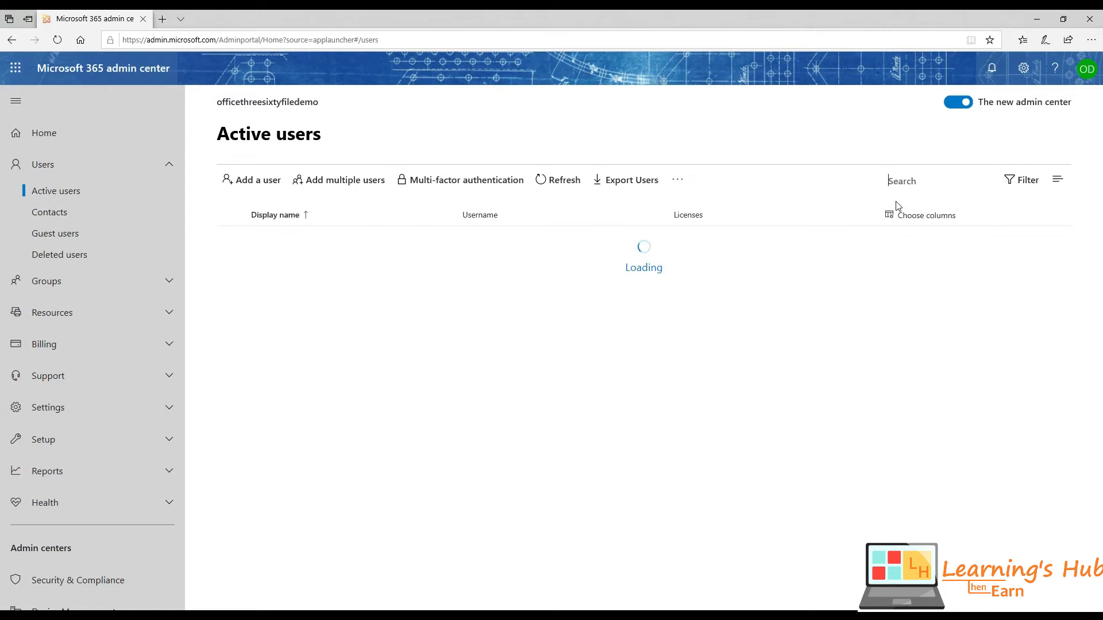
click(1058, 180)
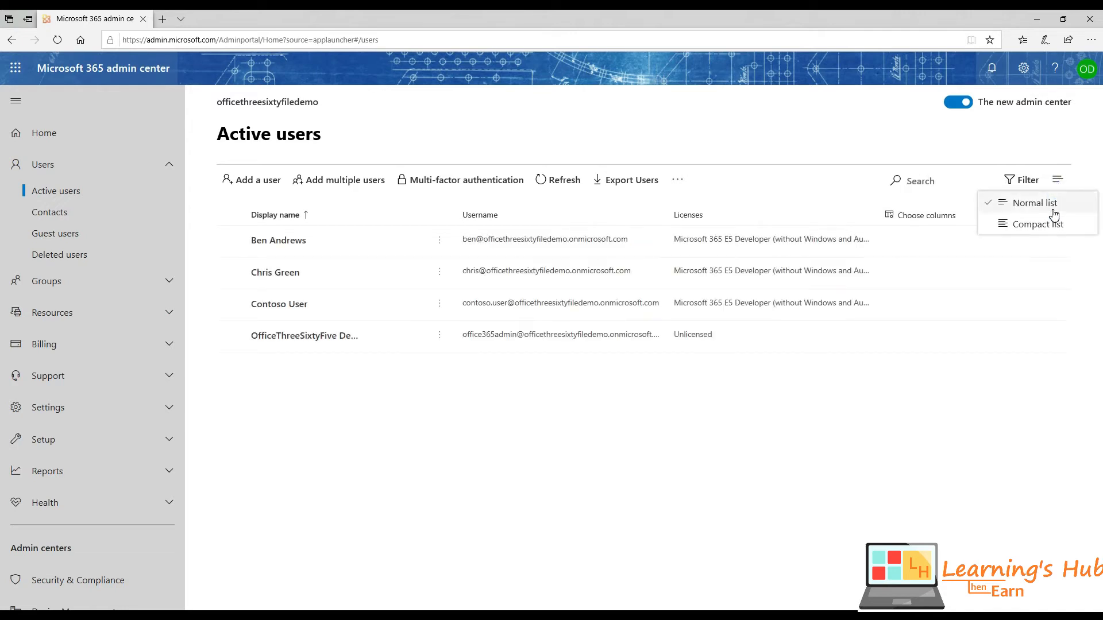
click(1017, 180)
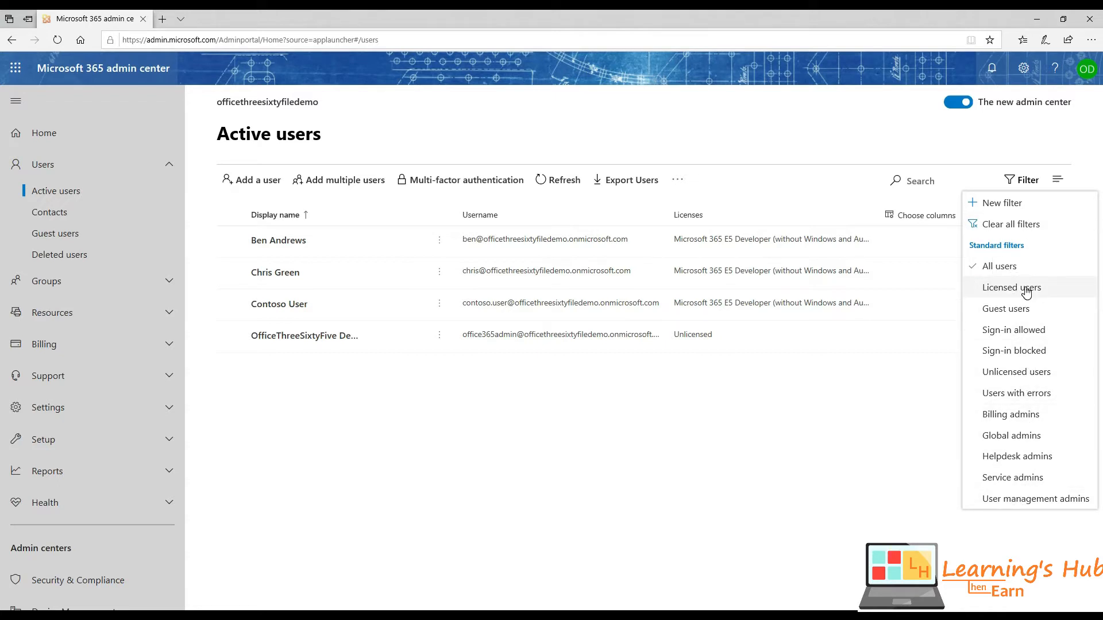
click(1018, 228)
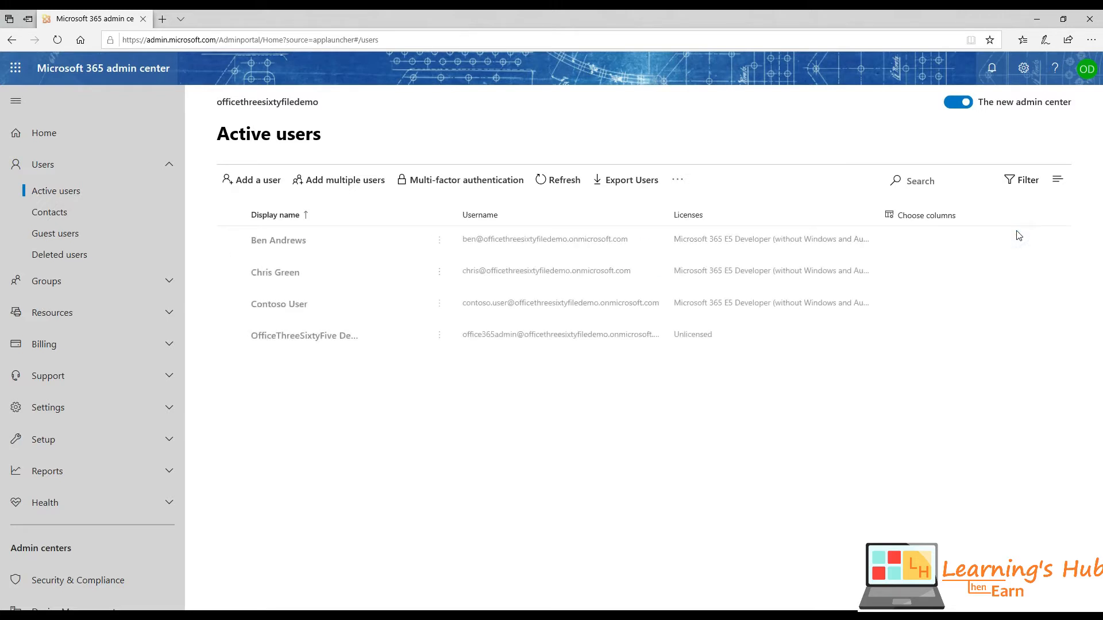
click(1057, 182)
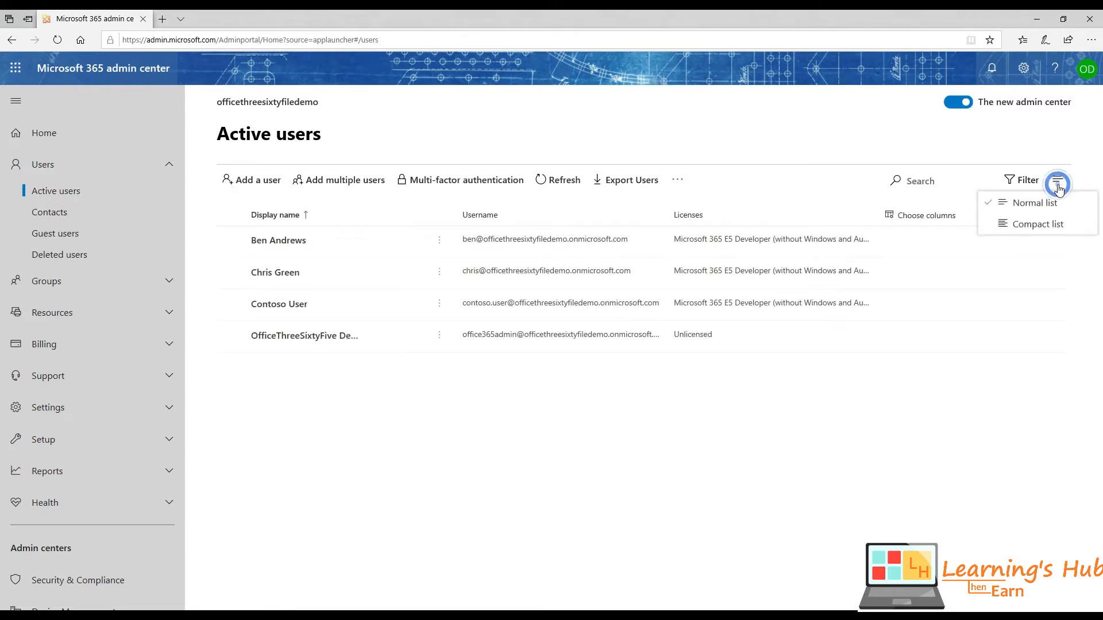
click(1041, 224)
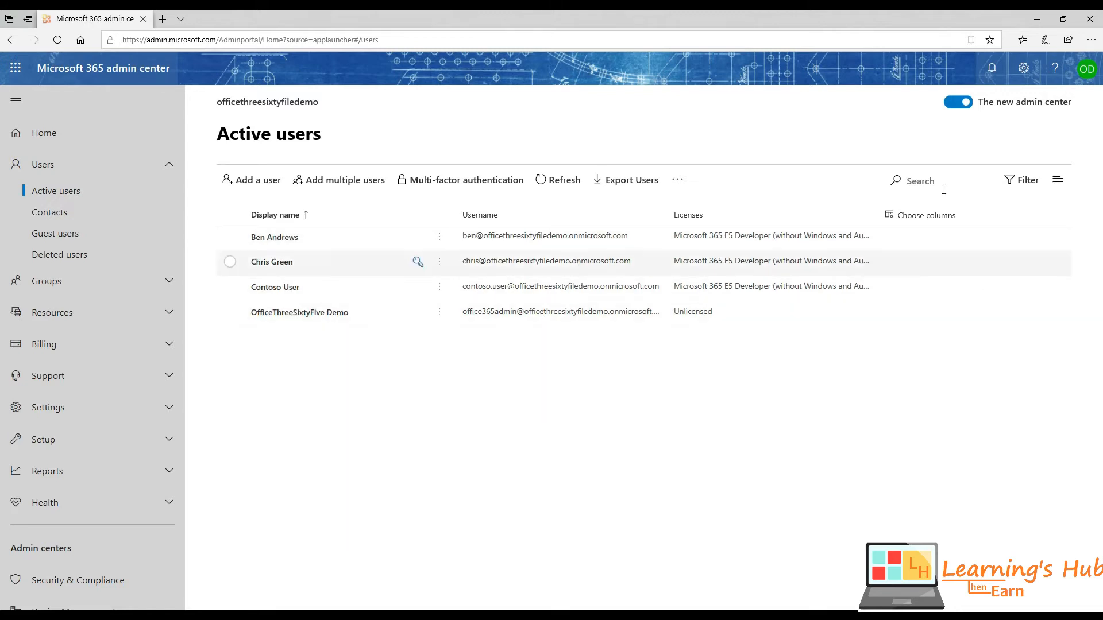
click(1057, 180)
click(1037, 206)
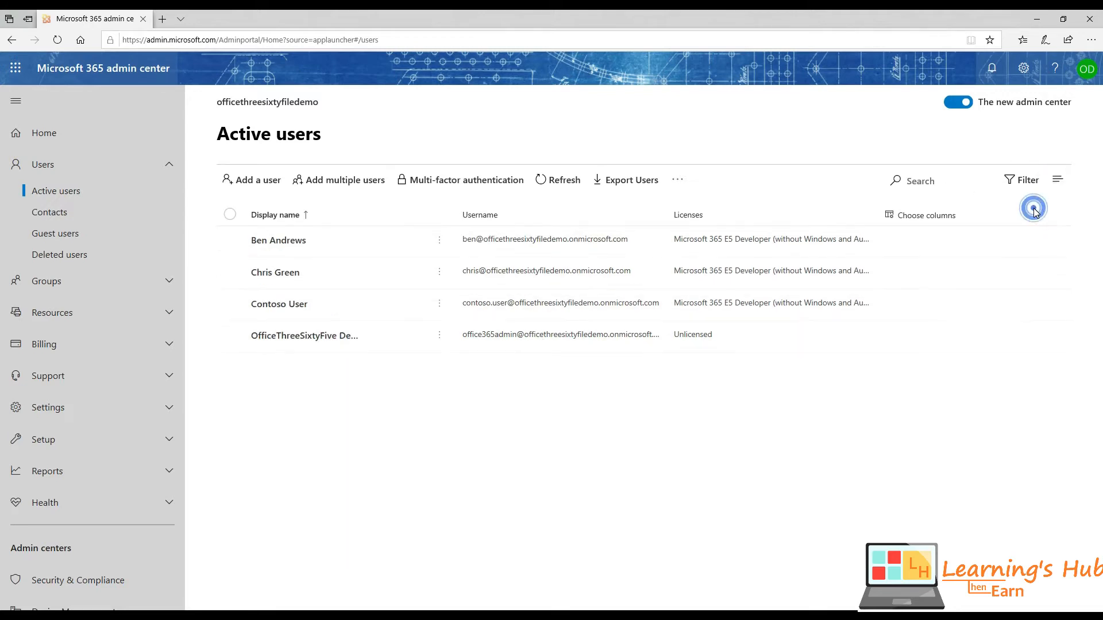
click(356, 382)
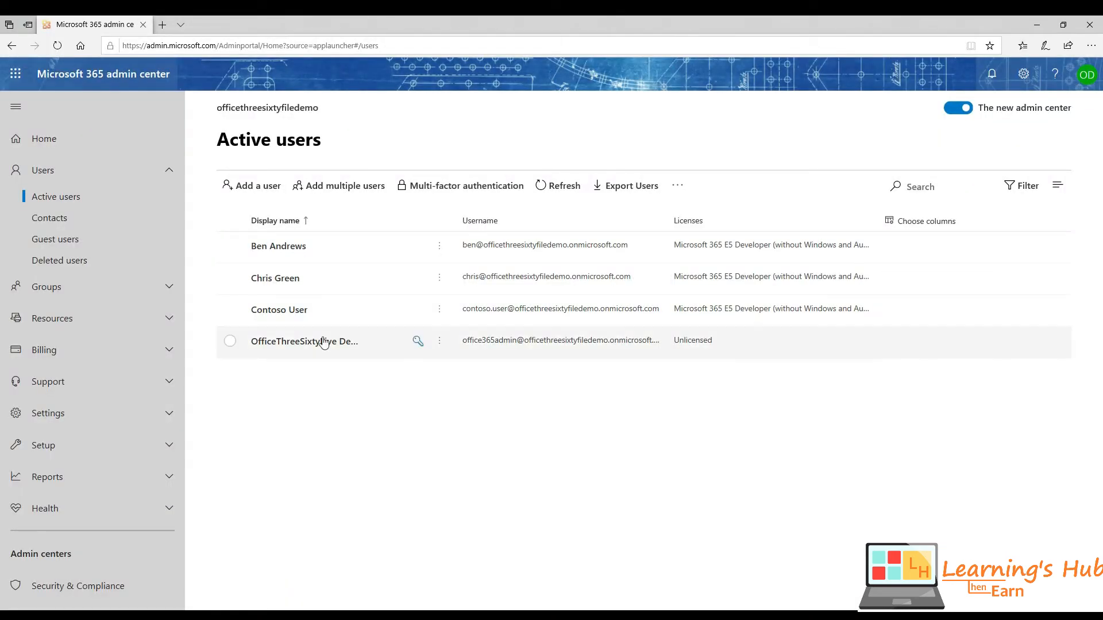
- Reset the first user's password to a custom one without requiring a change at sign-in
click(232, 248)
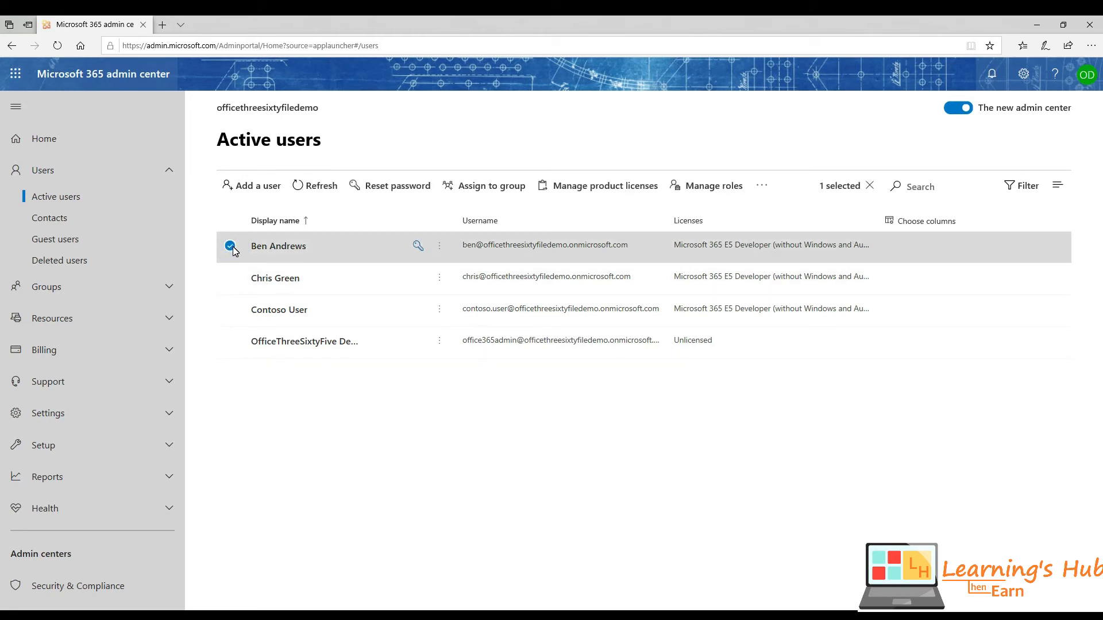
click(394, 187)
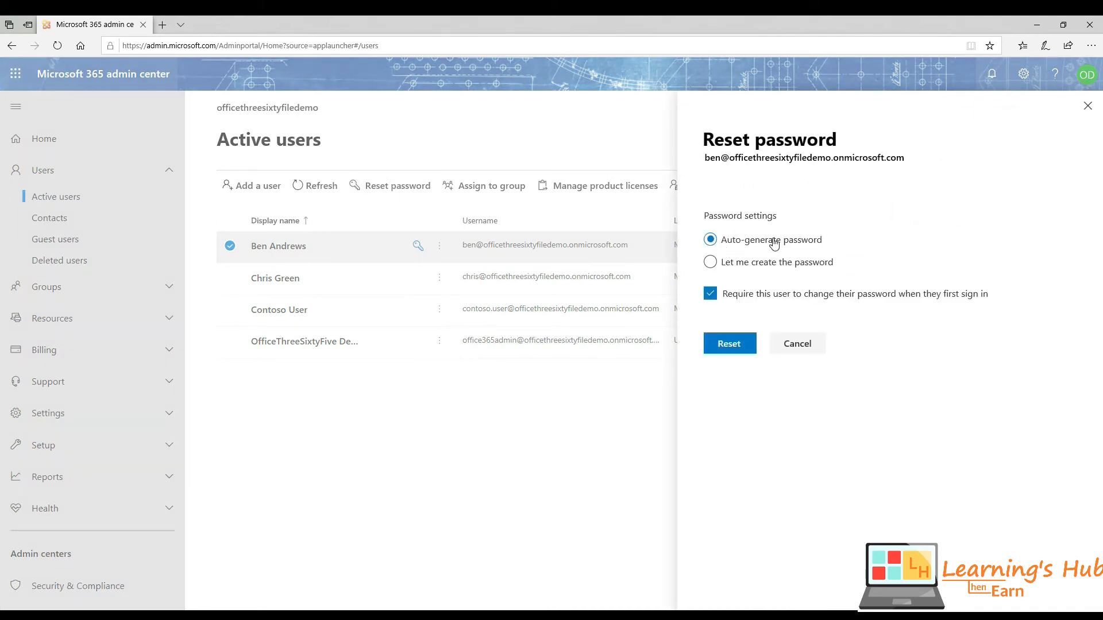
click(712, 262)
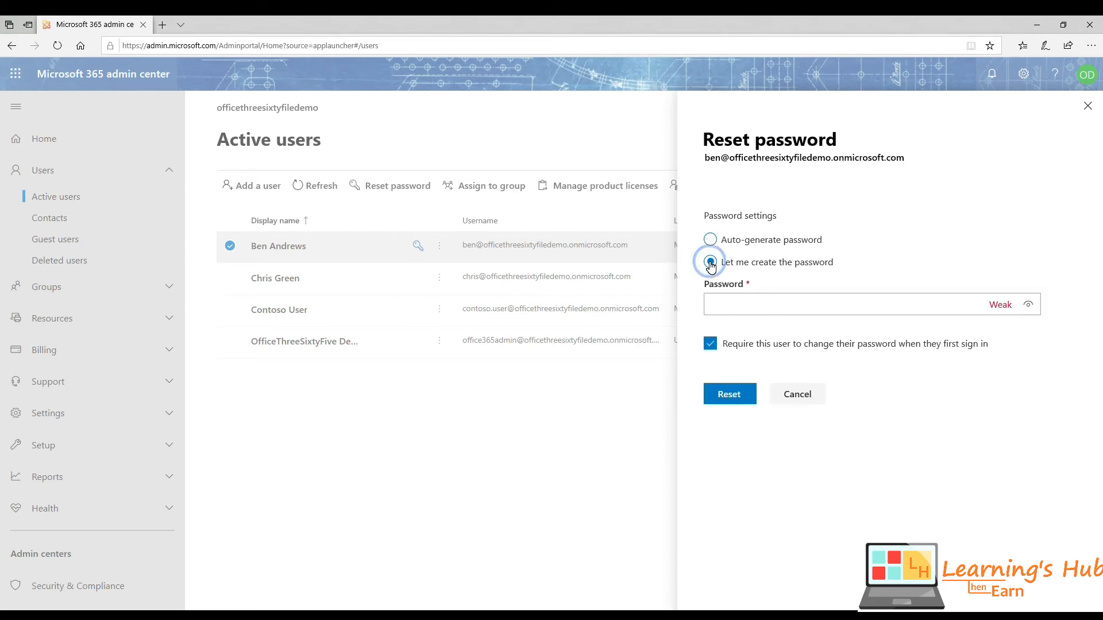
click(755, 303)
click(711, 241)
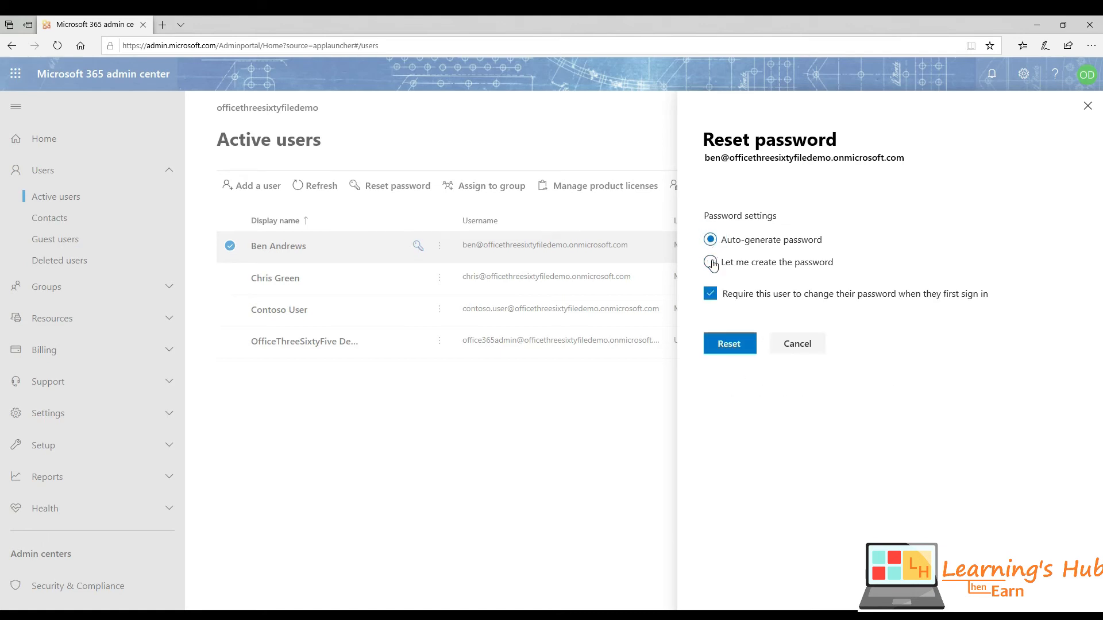
click(711, 263)
click(751, 297)
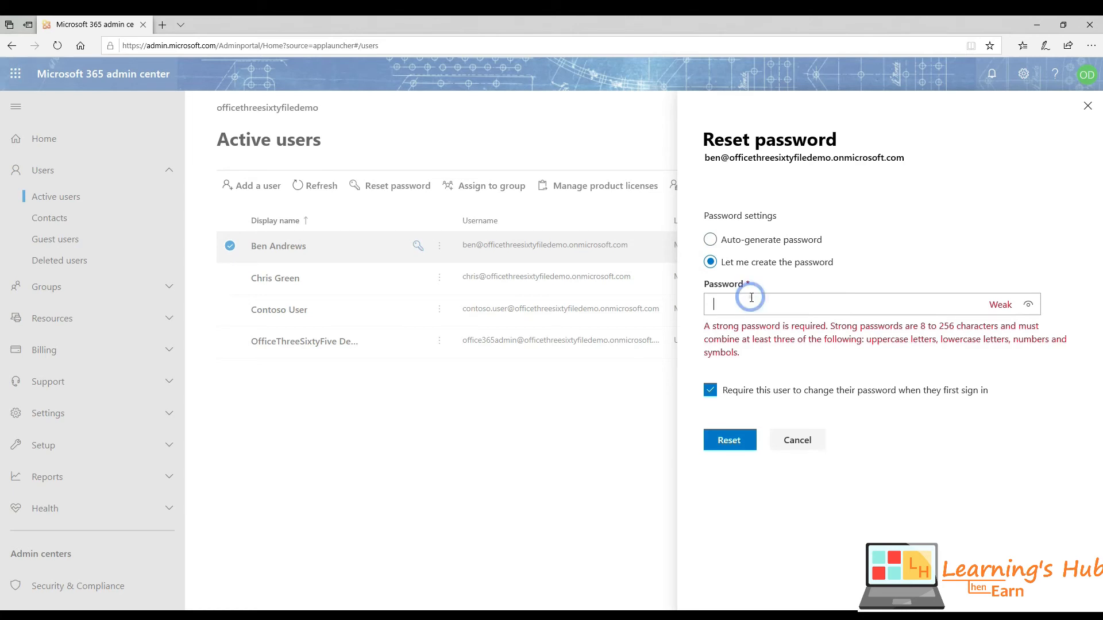
text(••••••••)
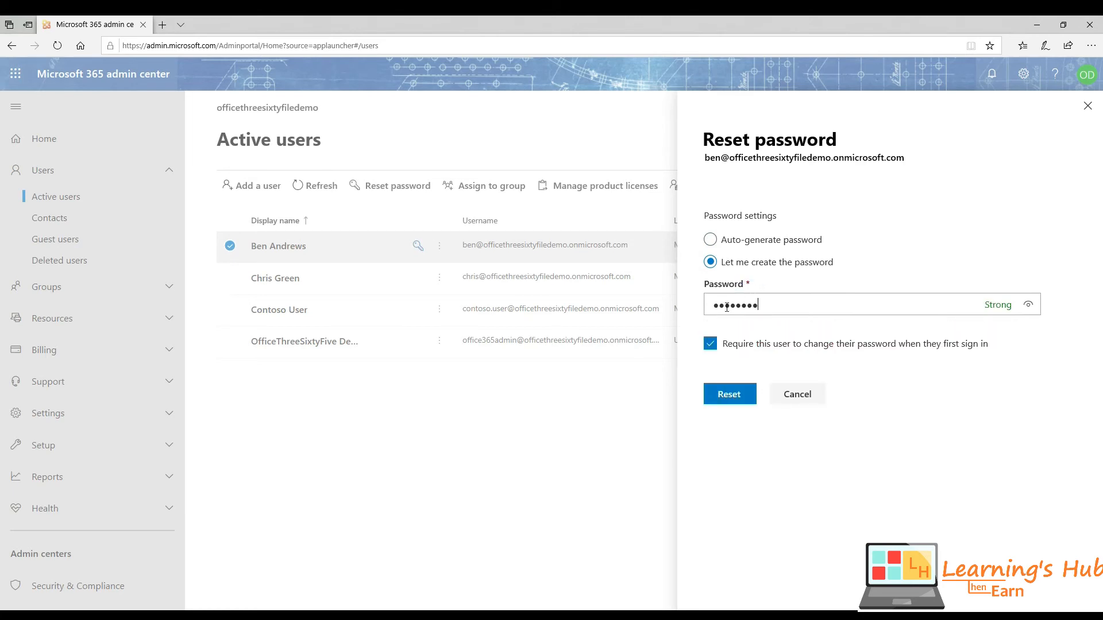
click(712, 345)
click(731, 397)
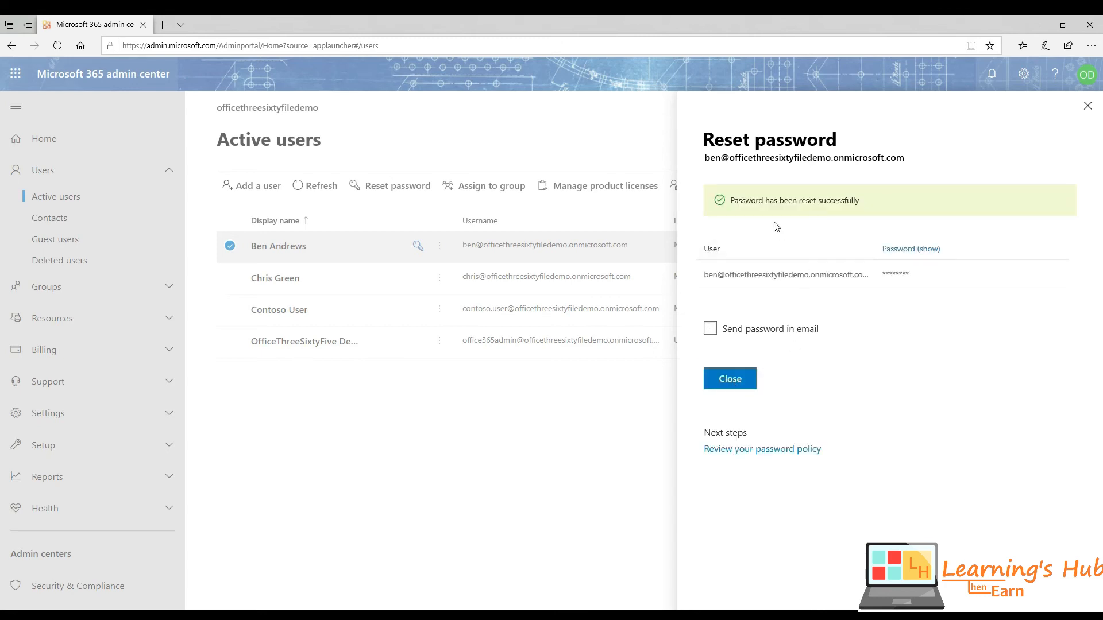
- Email the new password to the admin and close the reset panel
drag(710, 159, 907, 159)
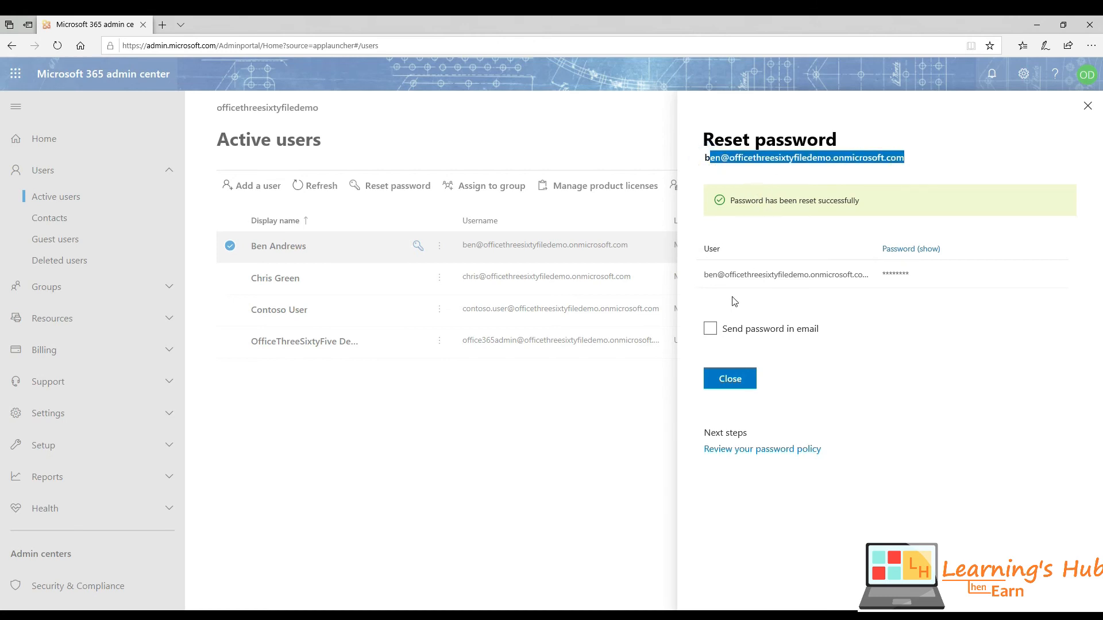
click(710, 330)
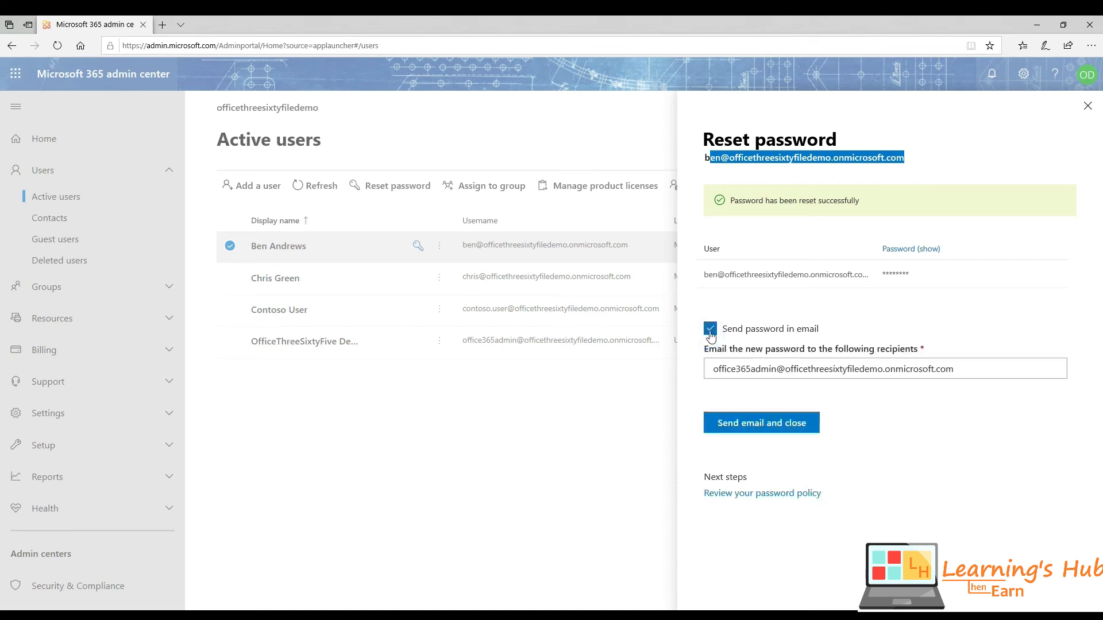
click(780, 426)
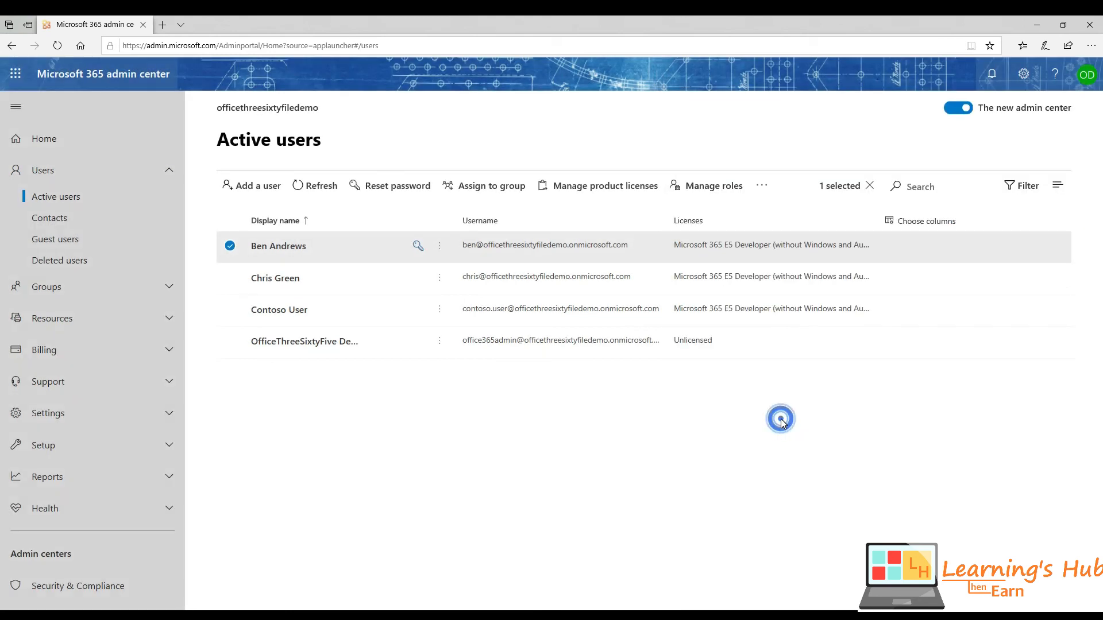